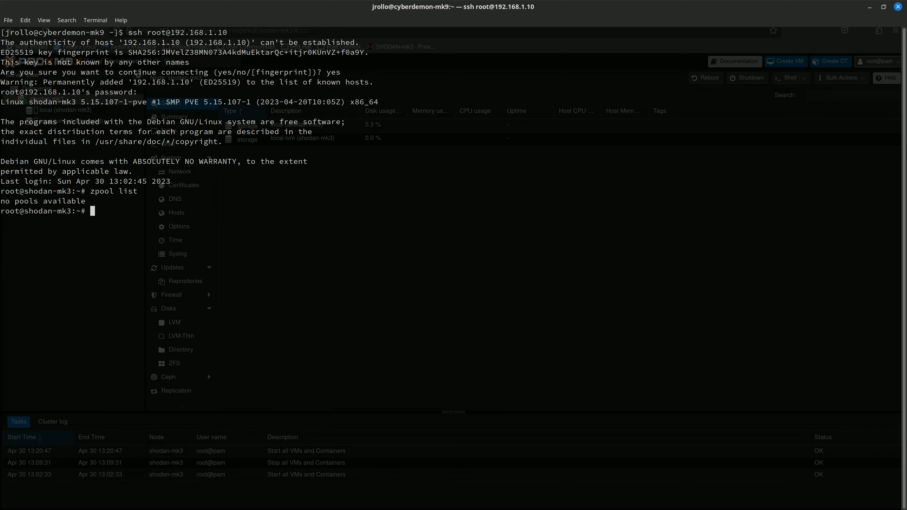
List the ZFS pools available for import, noting BigDisks-v1 and raid-mk3.
type("mport")
key("Return")
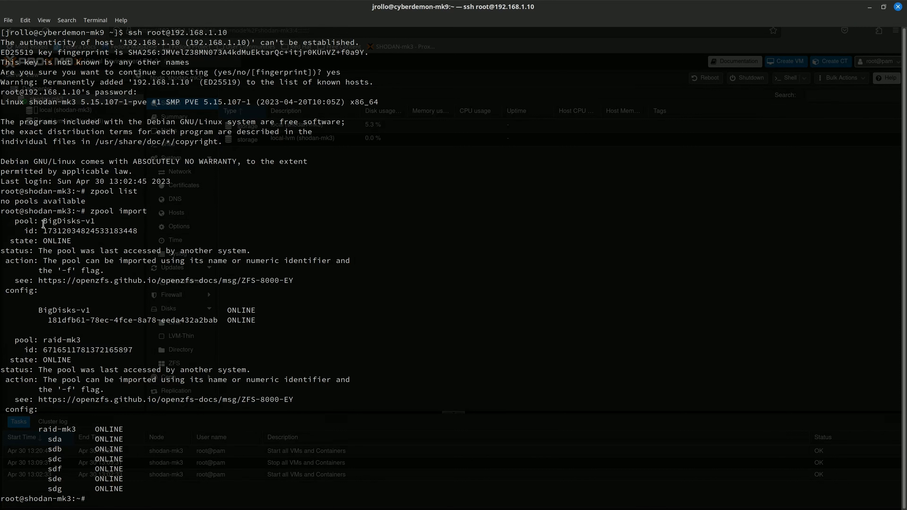
left_click_drag(42, 221, 101, 220)
left_click(97, 221)
Force-import the old raid-mk3 pool with zpool import -f, then destroy it.
type("zpool destroy raid-mk3")
key("Return")
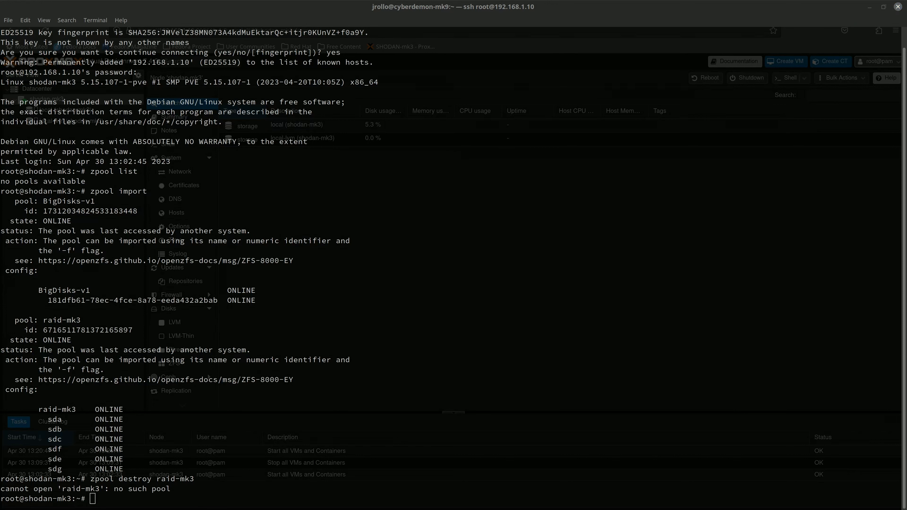
left_click(664, 385)
type("zpoo")
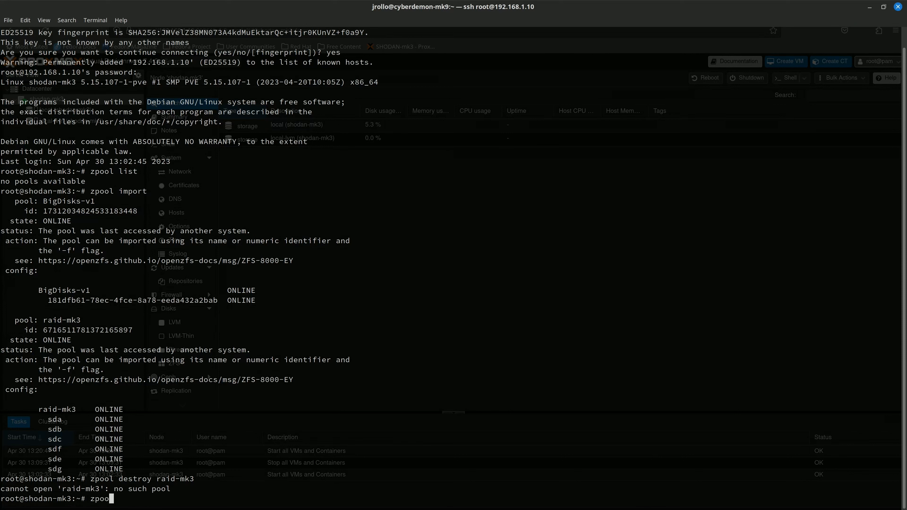
type("l import -f raid-mk3")
key("Return")
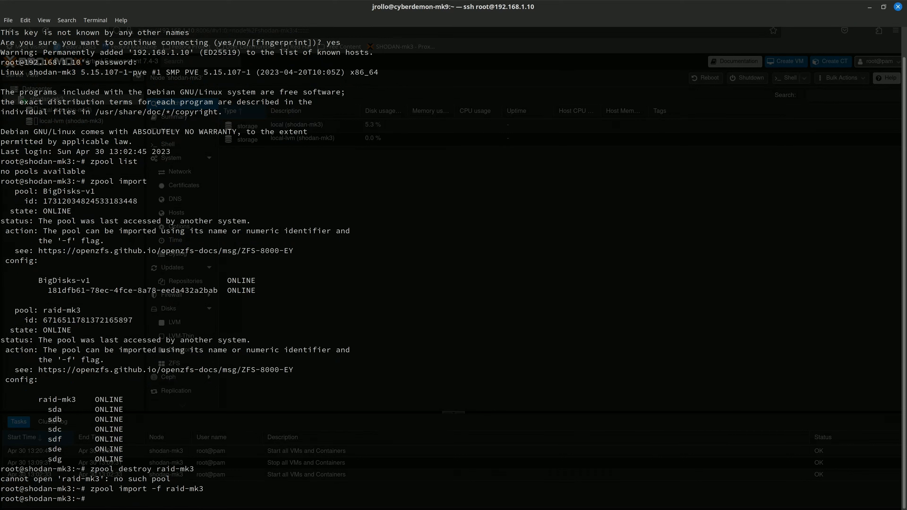
key("Up")
key("Up")
key("Return")
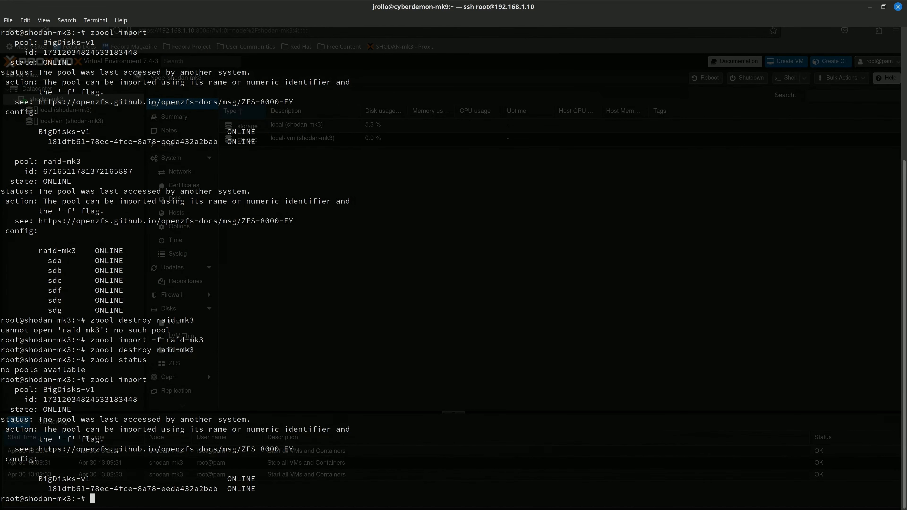
Clear the terminal screen with Ctrl+L.
key("alt+Tab")
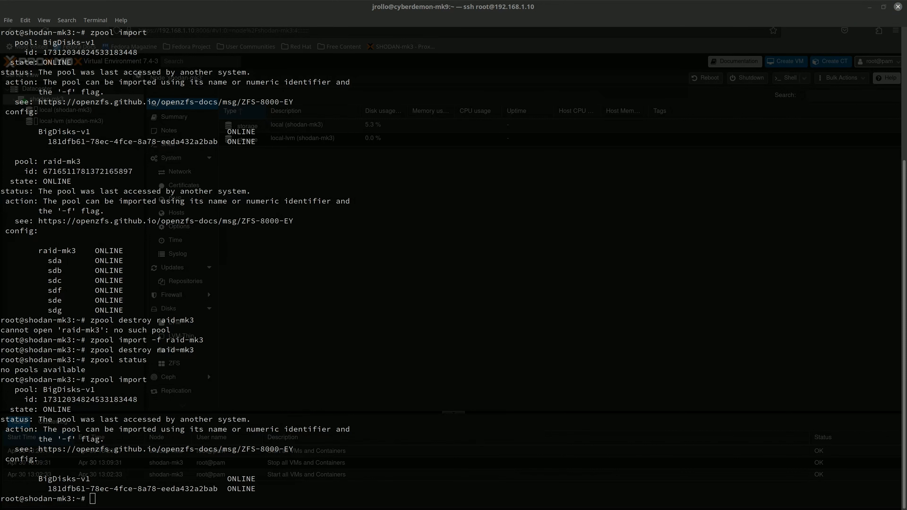
key("alt+Tab")
key("ctrl+l")
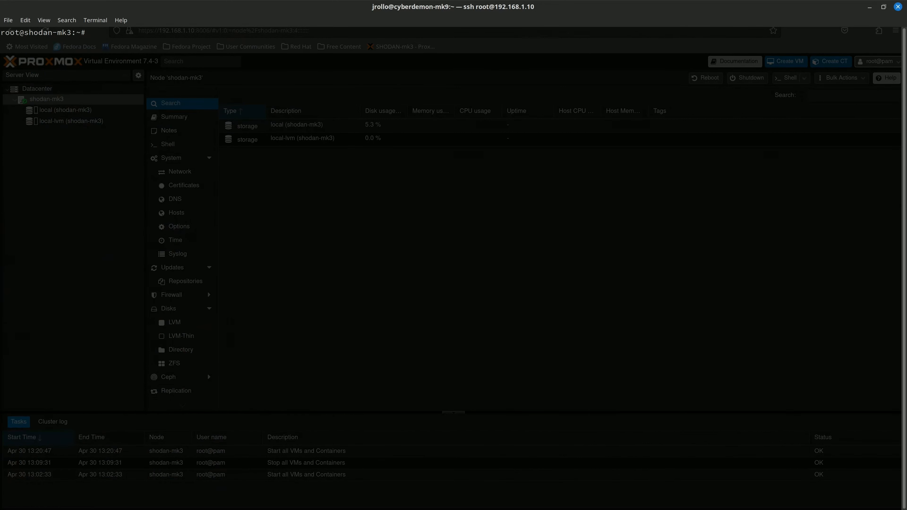
List host disks sda–sdi with fdisk -l | grep Disk, then begin typing zpool create -f -o.
type("fdisk -l | grep Disk")
key("Return")
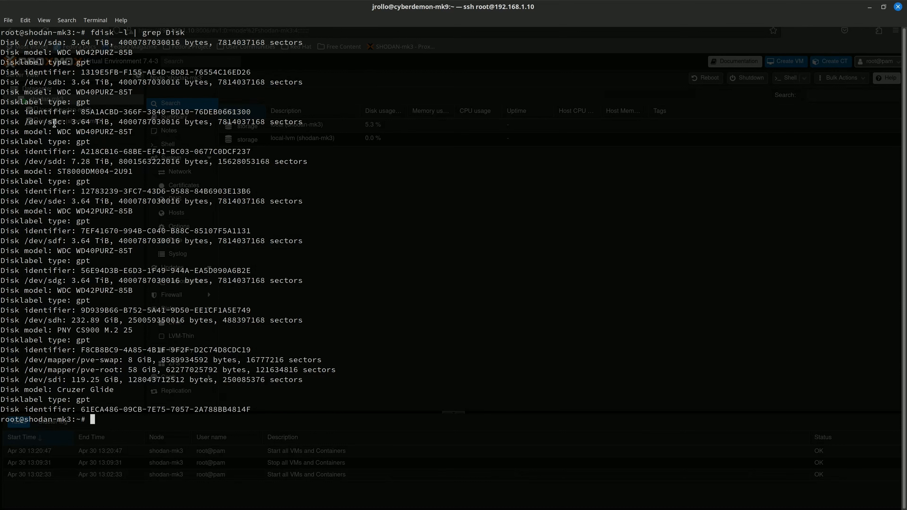
double_click(53, 203)
double_click(57, 242)
double_click(55, 282)
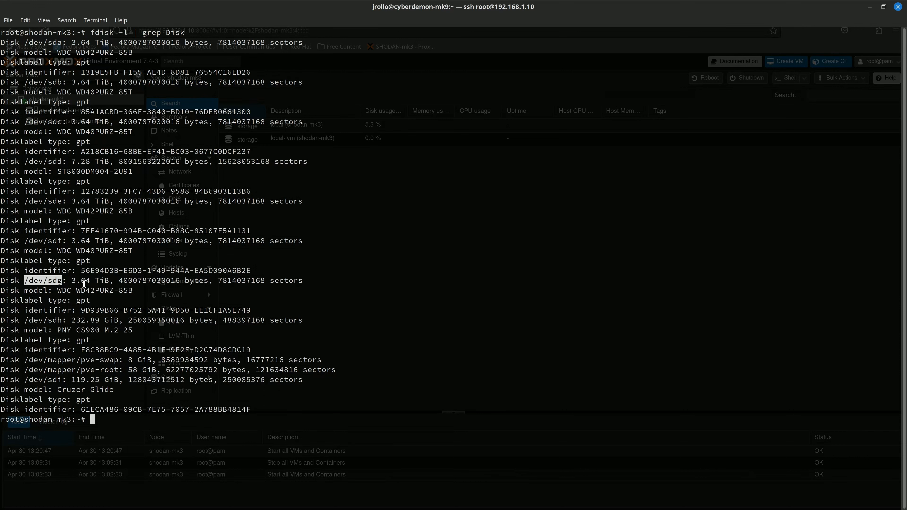
left_click(83, 283)
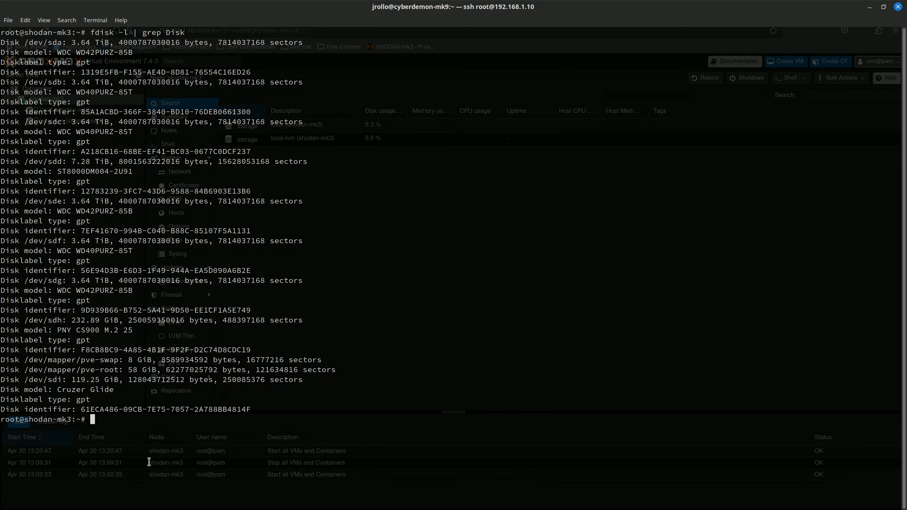
type("zpool create -f -o")
Create raidz1 pool raid-mk4 (ashift=12) on sda, sdb, sdc, sde, sdf, sdg, fixing the /def typo, then check zpool status.
type("ashift=")
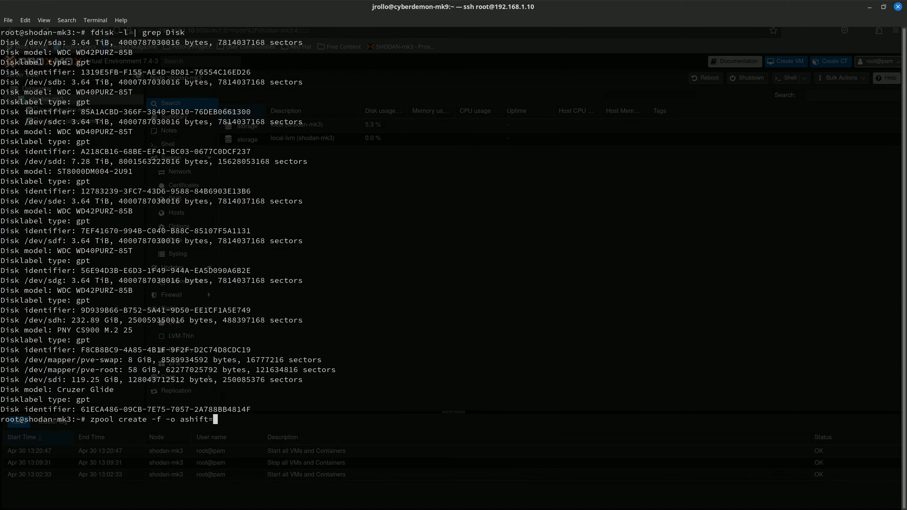
type("12 raid-mk4 raidz1 /dev/sda /dev/sdb /dev/sdc /dev/sde /dev/sdf")
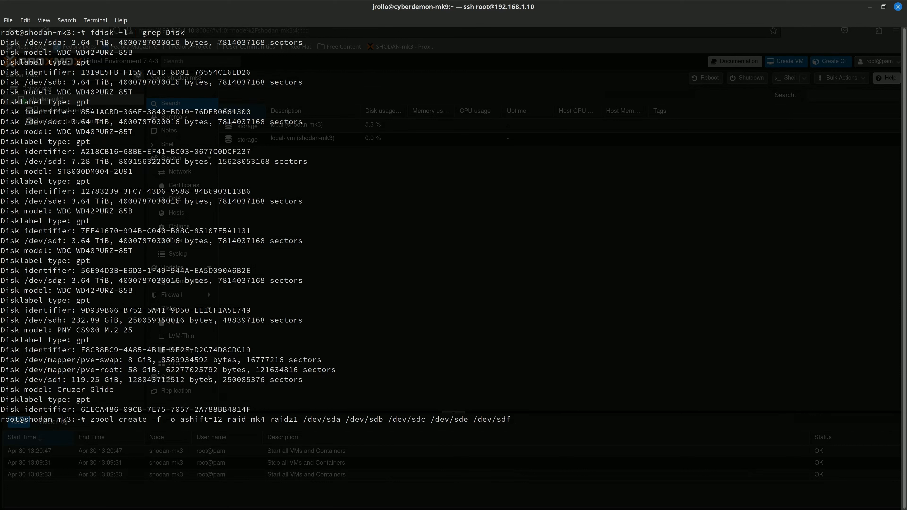
type("/def/sdg")
key("Return")
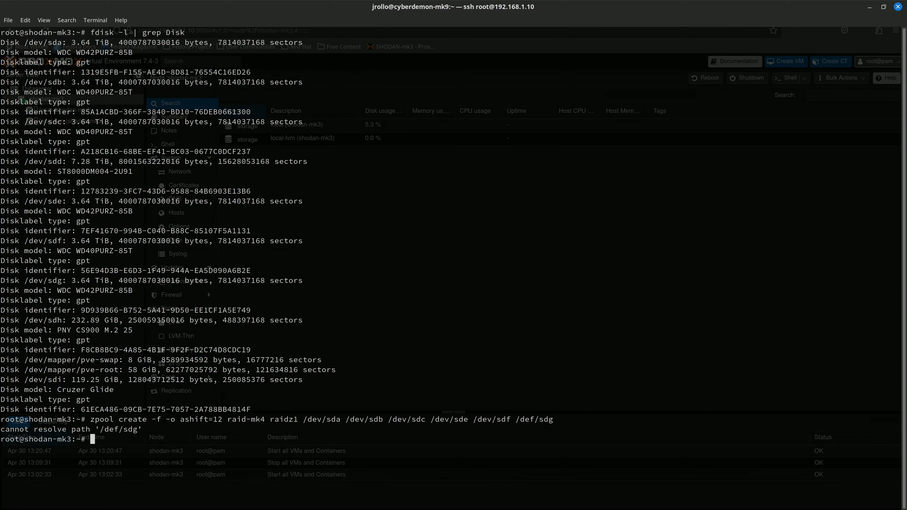
key("Up")
key("Left")
key("Left")
key("Left")
key("Left")
key("BackSpace")
type("v")
key("Return")
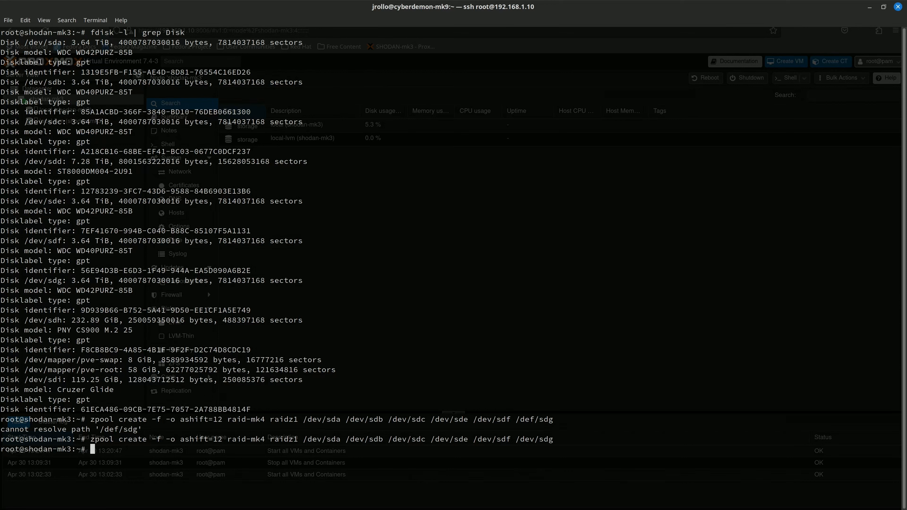
type("zpool status")
key("Return")
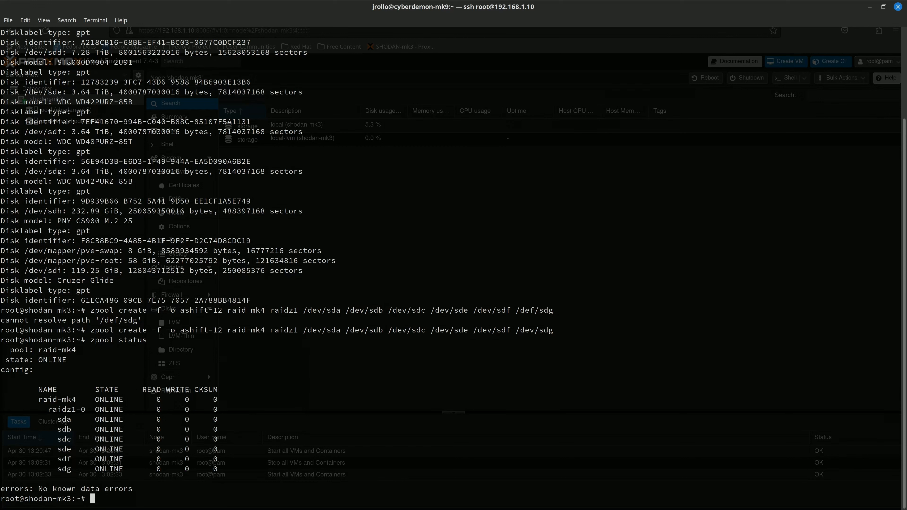
Import the BigDisks-v1 pool, retrying with -f after the plain import is refused.
type("zpool im")
type("port ")
type("BigDisk")
type("s-mk4")
key("BackSpace")
key("BackSpace")
key("BackSpace")
type("v1")
key("Return")
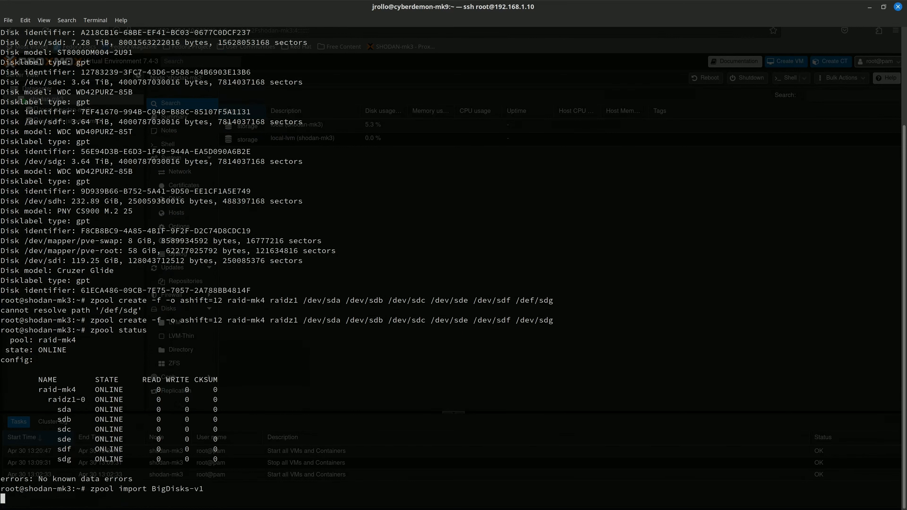
key("Up")
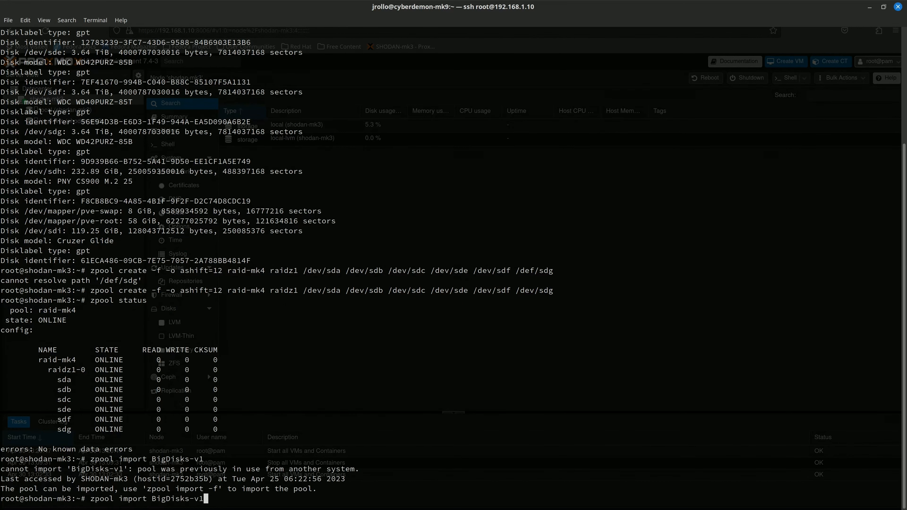
type("-f")
key("Return")
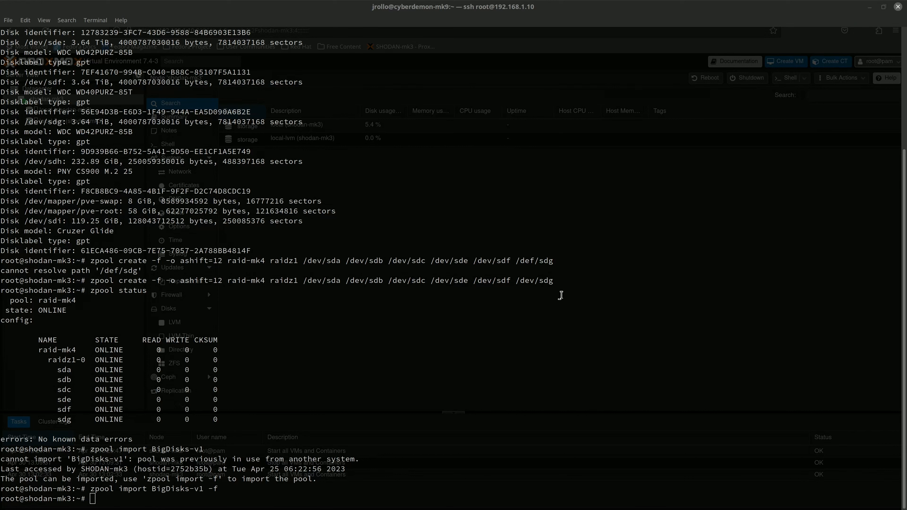
Type the command nano /etc/pve/storage.cfg in the terminal.
left_click(409, 324)
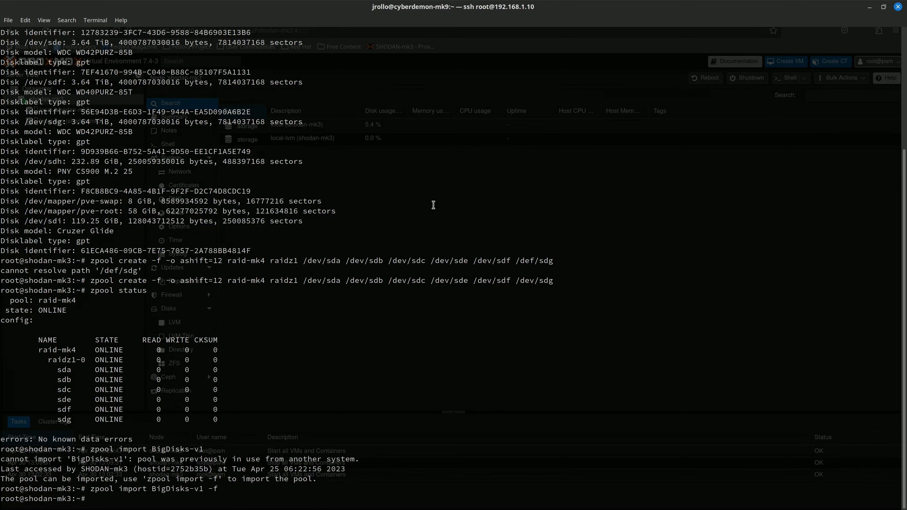
type("/")
key("BackSpace")
type("nano /etc/pve/storage.cfg")
Open storage.cfg in nano and add an empty line at the end of the file.
key("Return")
key("Down")
key("Down")
key("Down")
key("Down")
key("Down")
key("Down")
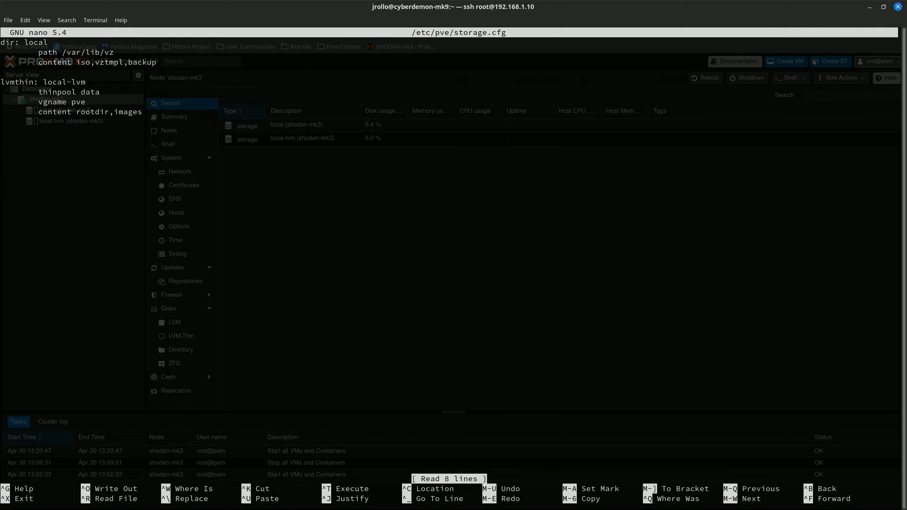
key("Return")
key("alt+Tab")
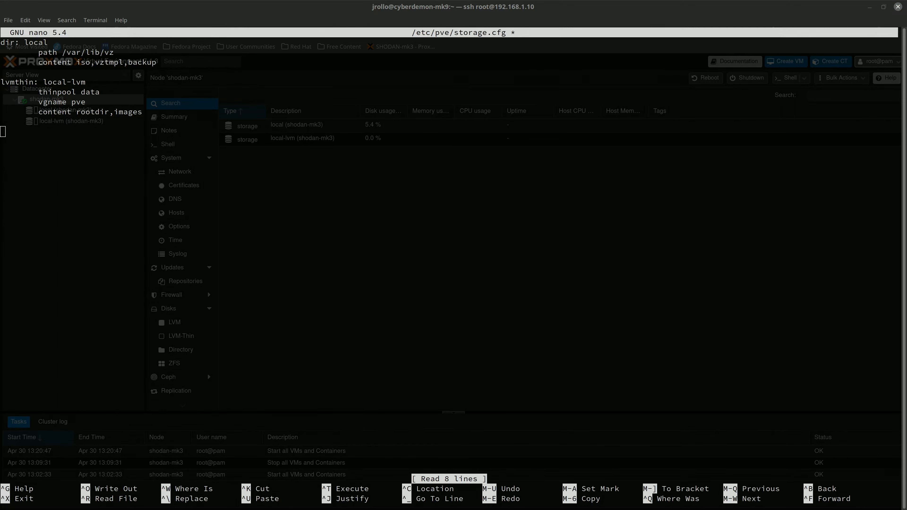
key("alt+Tab")
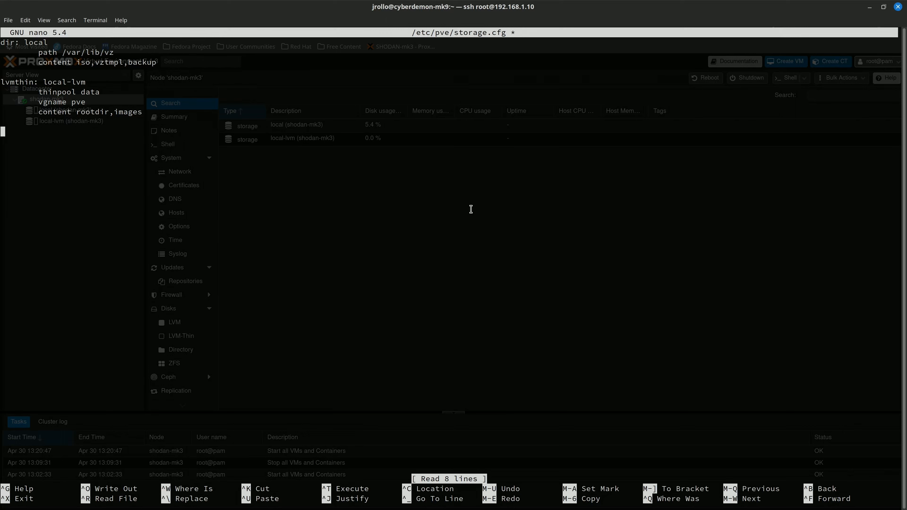
key("Up")
key("Down")
Write a zfspool: raid-mk4 entry (pool raid-mk4/vm, content rootdir,images,backup,iso,data, mountpoint /raid-mk4/, sparse 1) and save.
type("zfspool: raid-mk")
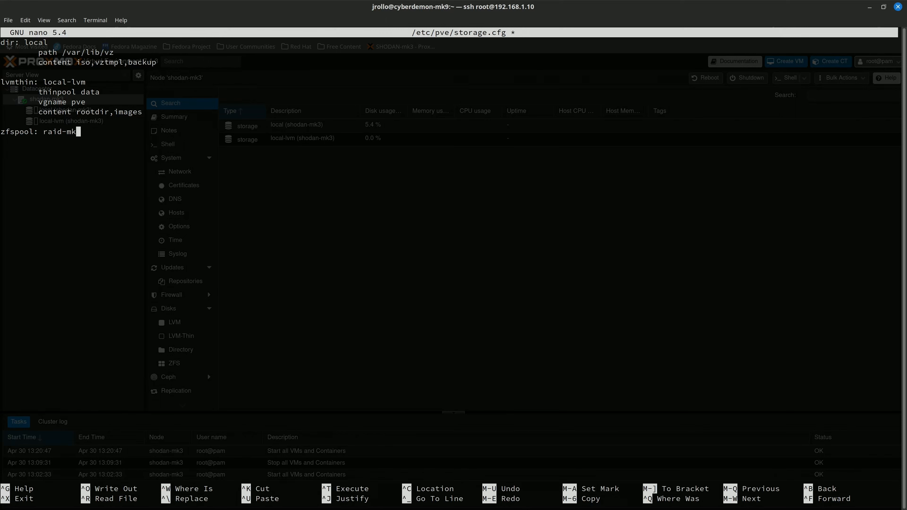
type("4")
key("Return")
key("Tab")
type("pool faid-mk4/vm")
key("Left")
key("Left")
key("Left")
type("content")
type(" root")
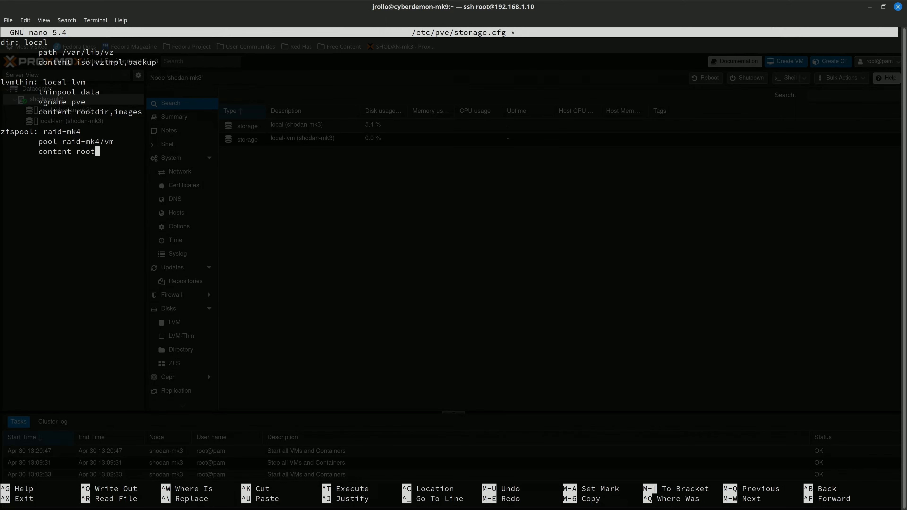
type("dir,images,backup,iso,data")
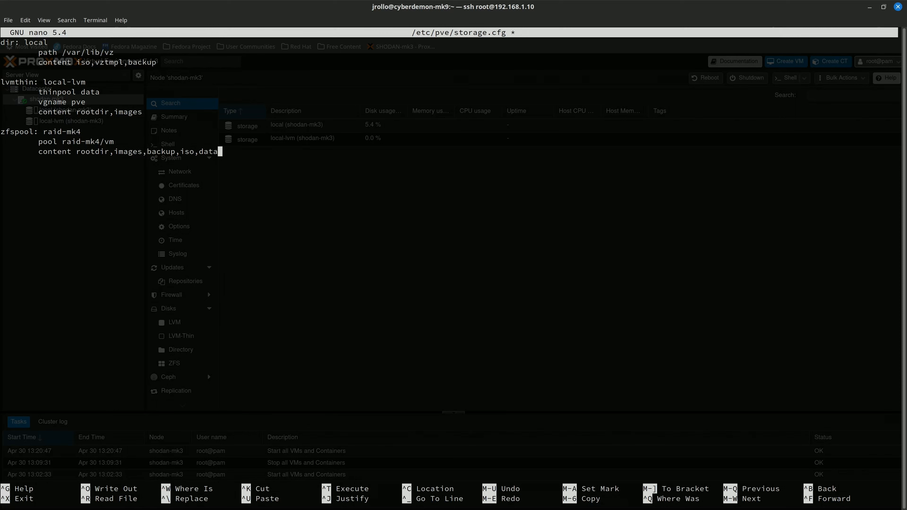
key("Return")
type("mountpoint /raid-mk4/")
type("arse 1")
key("ctrl+o")
key("Return")
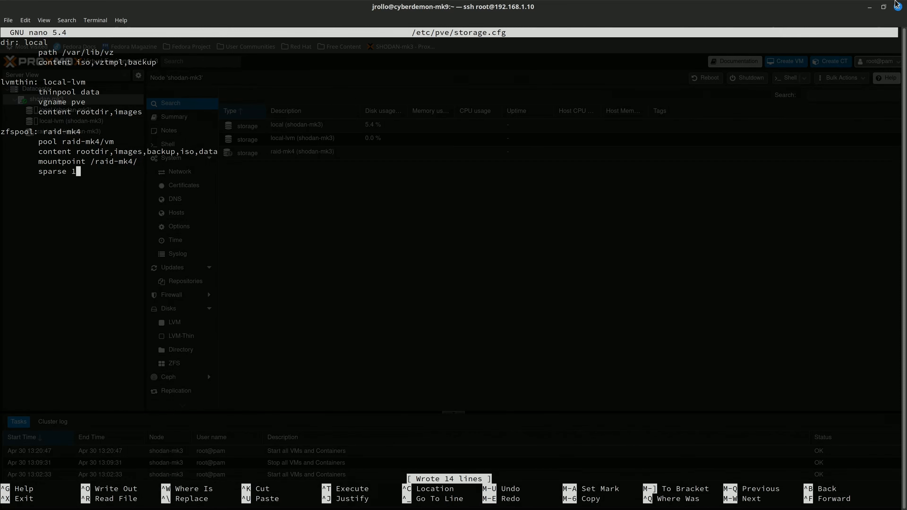
Check the raid-mk4 storage summary and VM disk list in Proxmox.
left_click(869, 7)
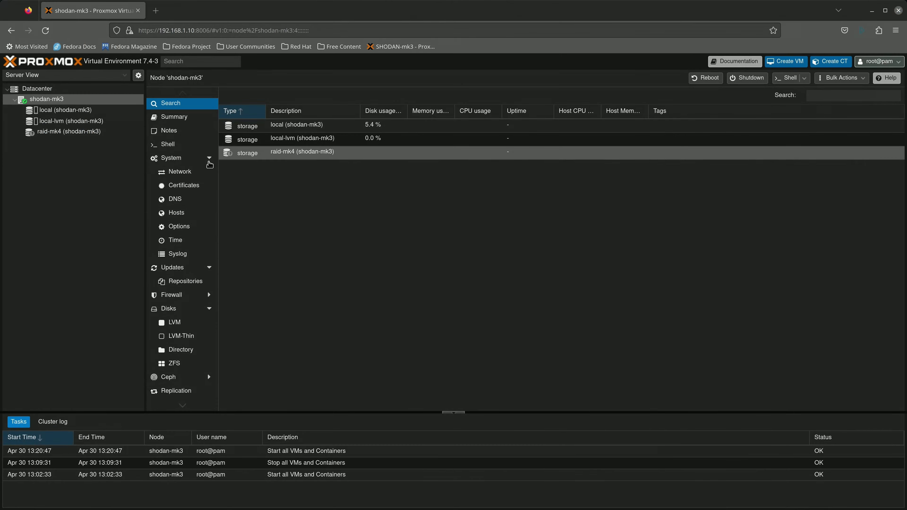
left_click(68, 132)
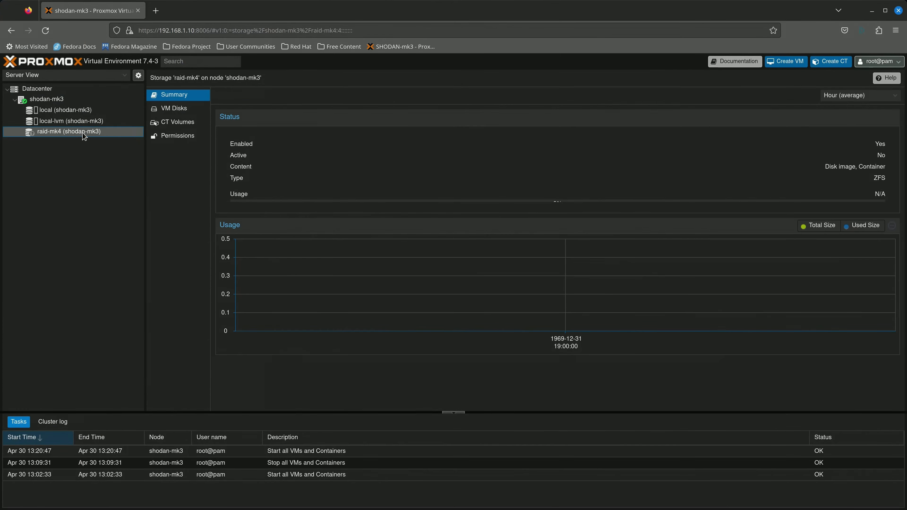
left_click(176, 108)
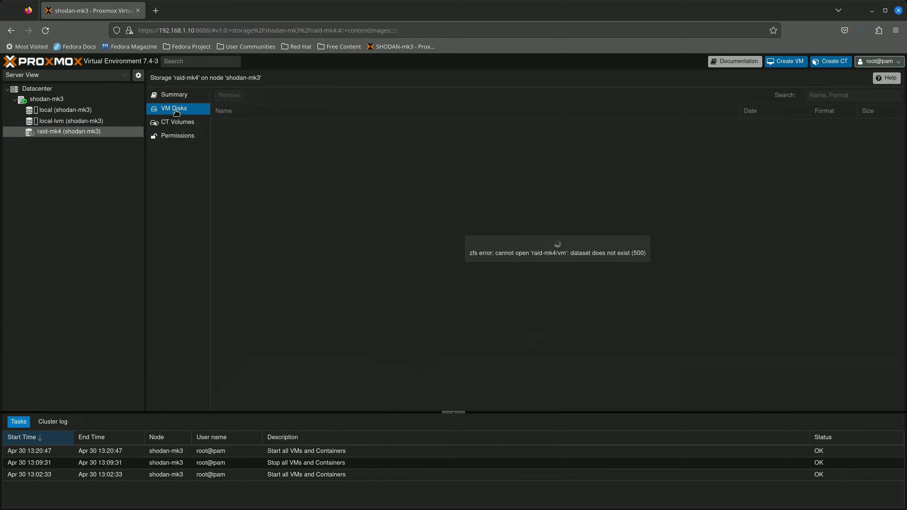
left_click(174, 95)
left_click(174, 108)
Save storage.cfg in nano under the same name and exit to the shell.
key("alt+Tab")
key("ctrl+o")
key("Return")
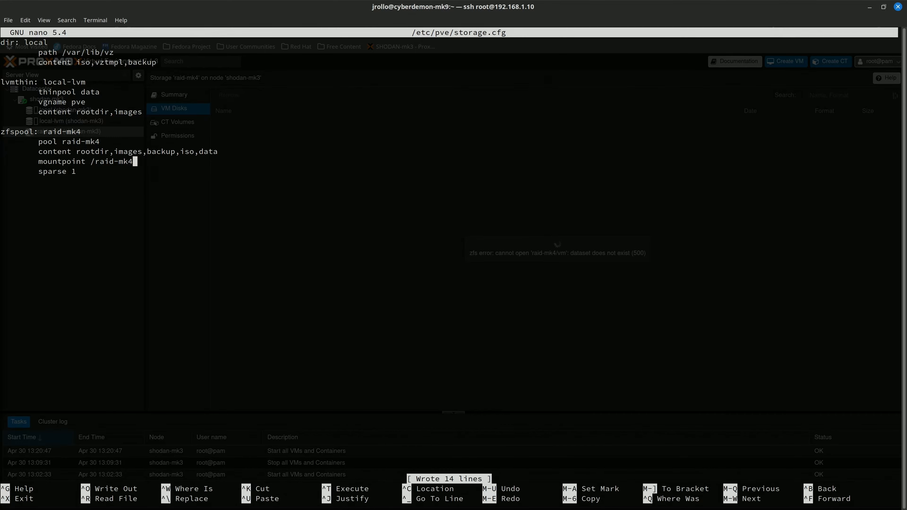
key("ctrl+x")
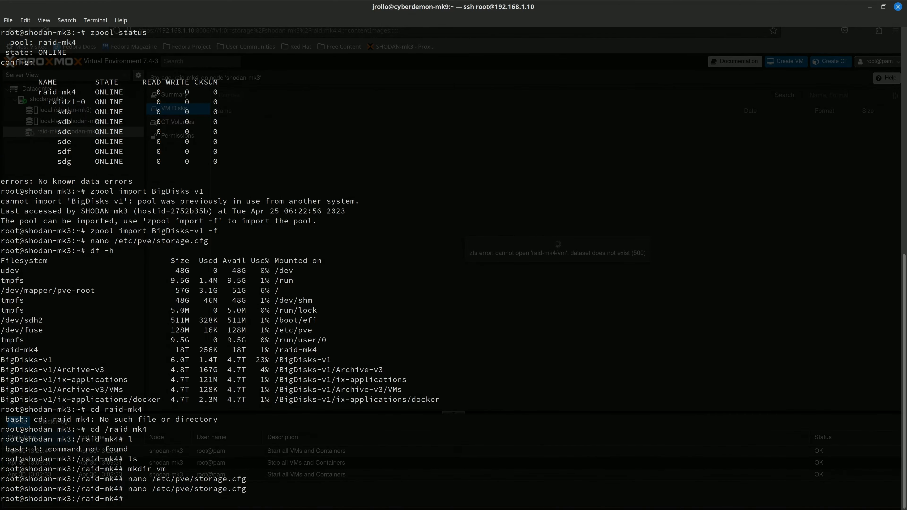
Select raid-mk4 in the Server View and view its summary: ZFS, enabled, active, 19.03 TB.
left_click(870, 7)
left_click(64, 109)
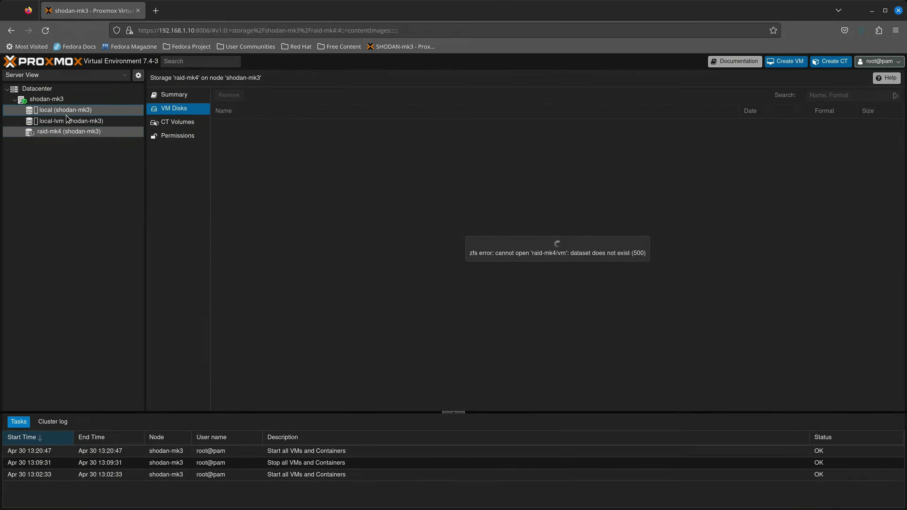
left_click(67, 133)
left_click(175, 123)
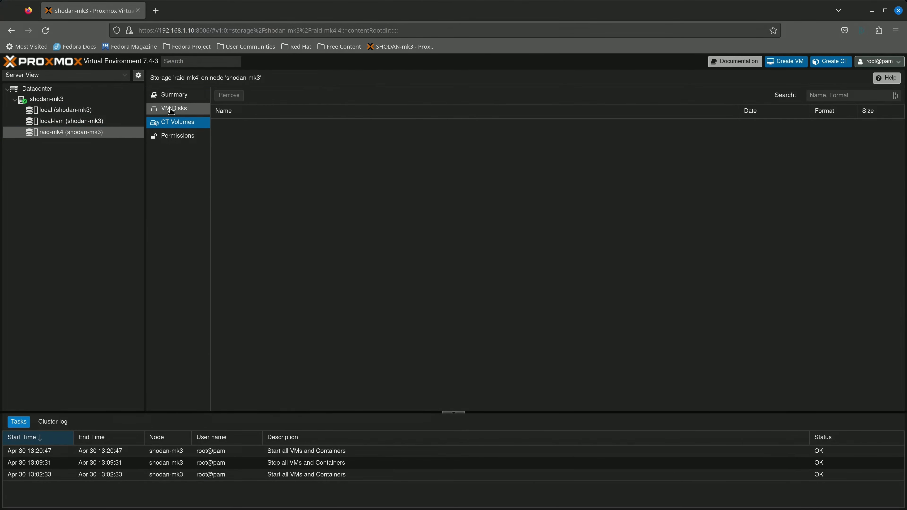
left_click(174, 95)
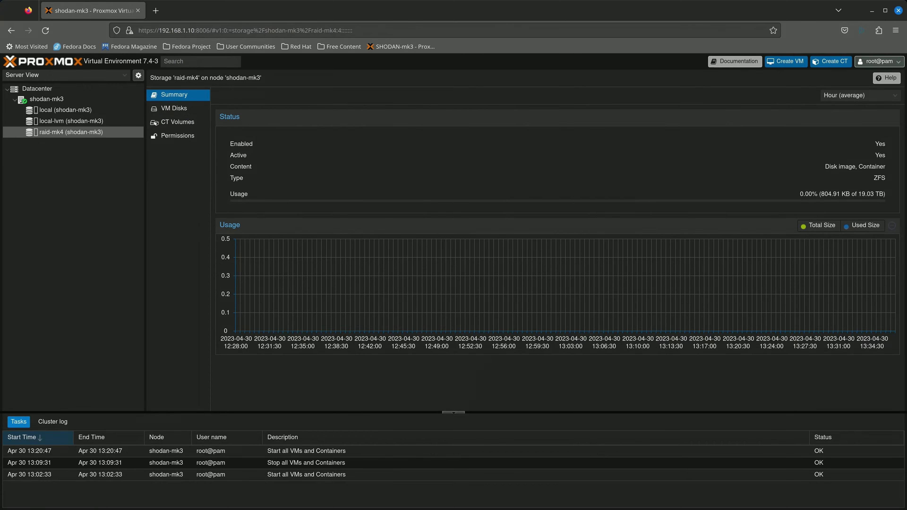
Reopen /etc/pve/storage.cfg in nano and move to the empty line after the raid-mk4 block.
key("alt+Tab")
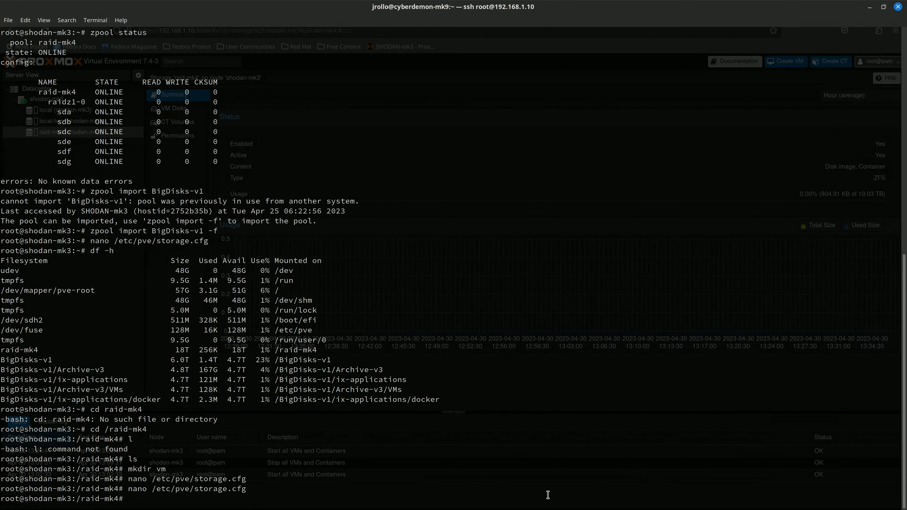
type("l")
key("Up")
key("Return")
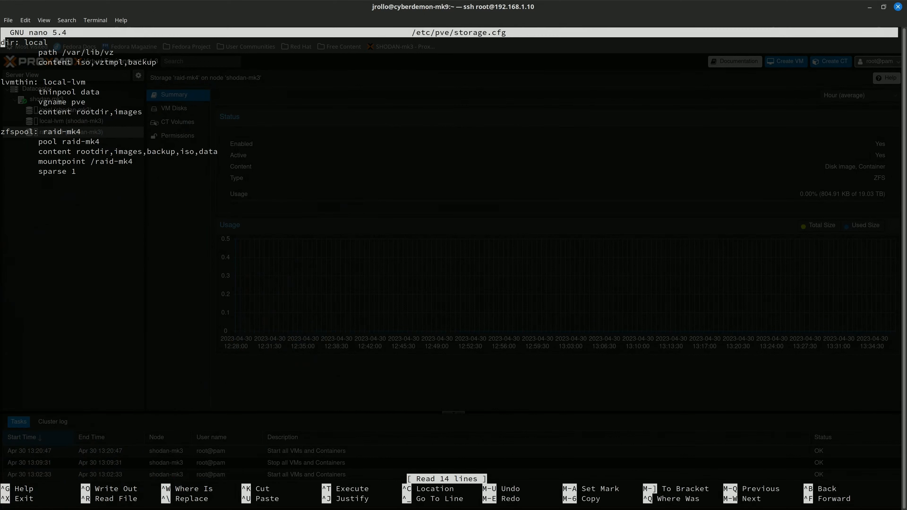
key("Down")
key("Down")
key("Down")
key("Down")
key("Down")
key("Right")
key("Right")
key("Down")
key("Down")
key("Down")
key("Down")
key("Down")
key("Right")
key("Right")
key("Right")
key("Right")
key("Right")
key("Right")
key("Right")
key("Right")
key("Up")
key("Up")
key("Left")
key("Left")
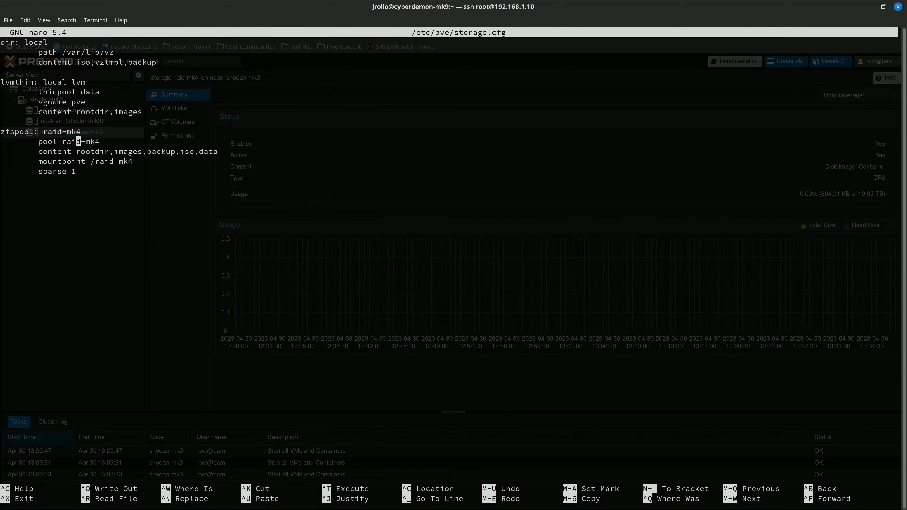
key("Right")
key("Right")
key("Right")
key("Right")
key("Right")
key("Down")
key("Down")
key("Right")
key("Right")
key("Right")
key("Right")
key("Right")
key("Right")
key("Right")
key("ctrl+Right")
key("ctrl+Right")
key("ctrl+Right")
key("ctrl+Right")
key("Left")
key("Left")
key("Left")
key("Left")
key("Left")
key("Left")
key("Left")
key("Left")
key("Left")
key("Left")
key("Left")
key("Left")
key("Left")
key("Left")
key("Left")
key("Left")
key("Left")
key("Left")
key("Left")
key("Left")
key("Down")
key("Down")
key("Down")
Add a dir: raid-mk4-data entry on /raid-mk4/data/ with content, prune-backups keep-all=1 and shared 0.
type("dir: raid-mk4-data")
key("Return")
key("Tab")
type("path")
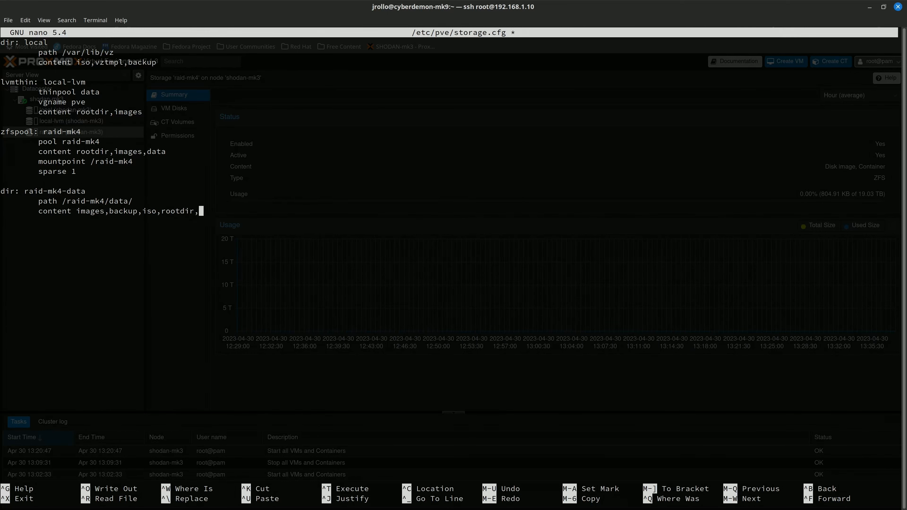
type("data")
key("Return")
key("Tab")
type("prune-backups keep-all =1")
key("Return")
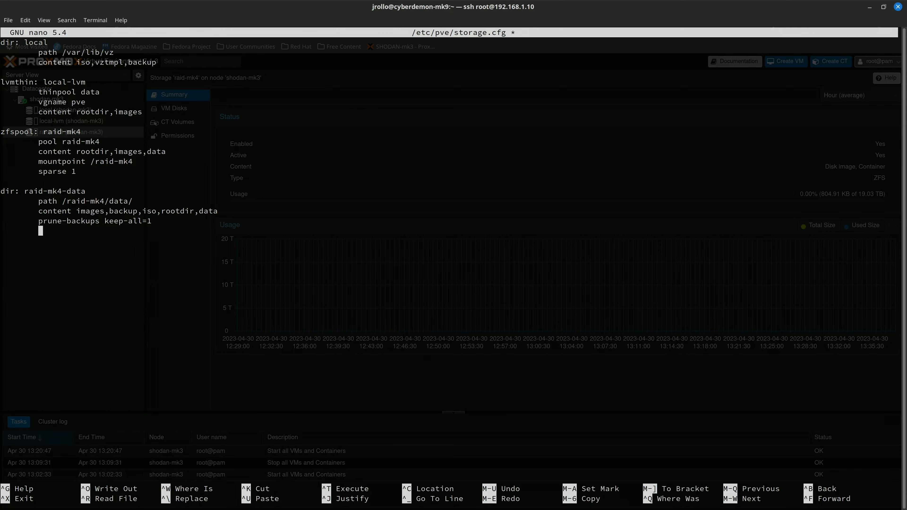
type("shared 0")
key("Return")
key("Return")
Begin a dir: 8tb_backup entry, then save storage.cfg and exit nano.
type("dir")
type(": ")
type("8tb_backup         ")
type("path ")
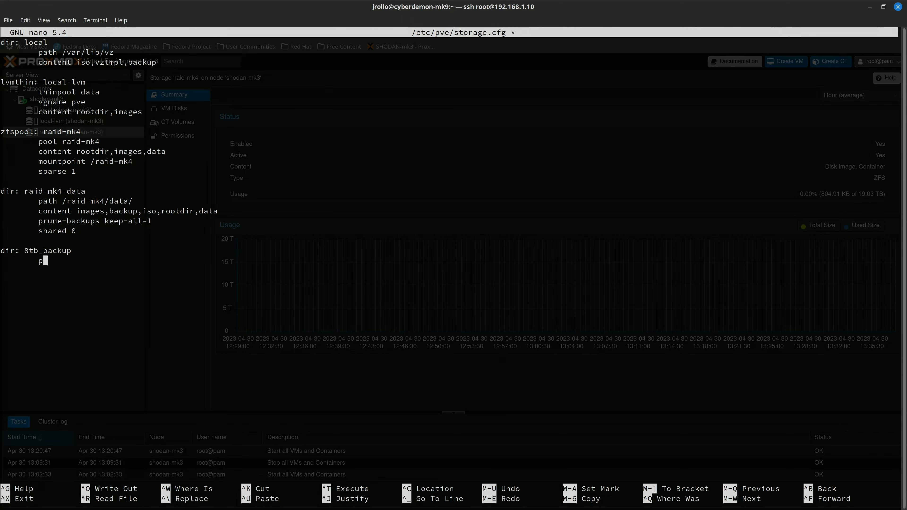
type("/")
key("ctrl+o")
key("Return")
key("ctrl+x")
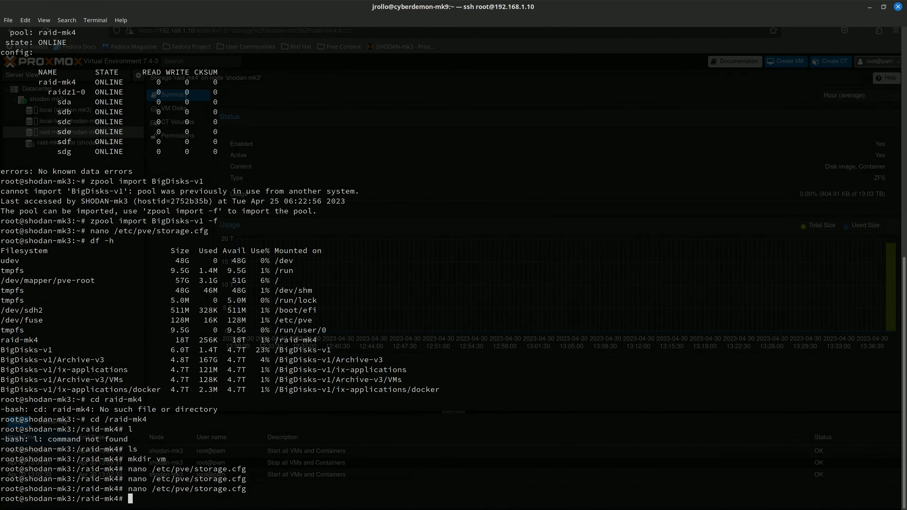
Reopen storage.cfg and complete the 8tb_backup entry with path /BigDisks-v1/ and content images.
key("Up")
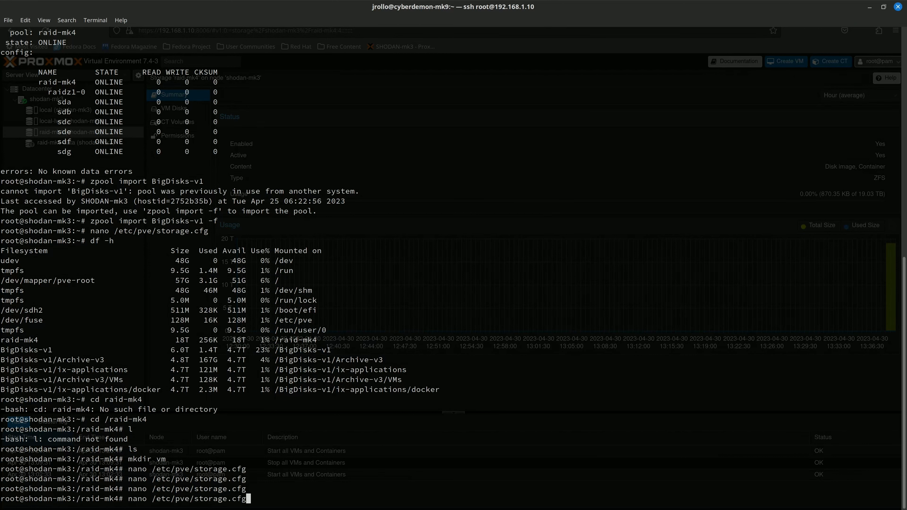
key("Return")
type("Disks")
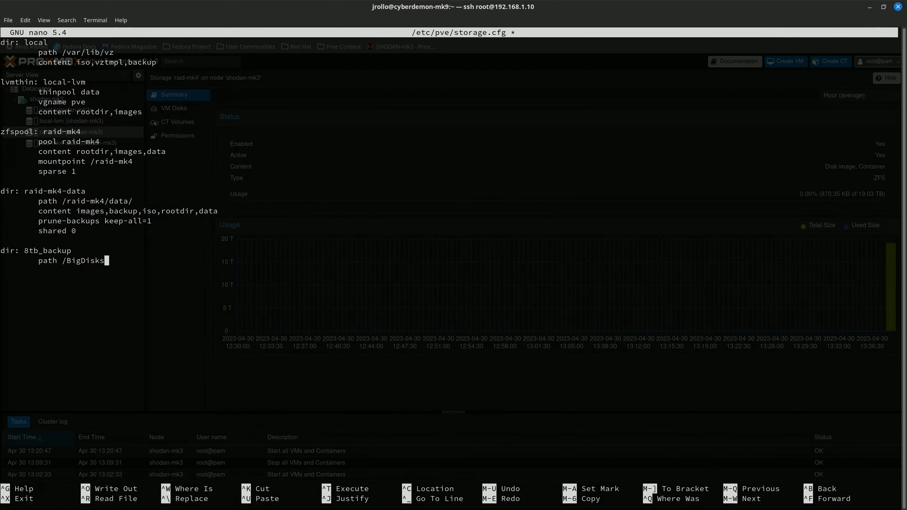
type("-v1/")
key("Return")
key("Tab")
type("content images,")
Add a zfspool: BigDisks-v1 entry, save storage.cfg and exit nano.
key("Return")
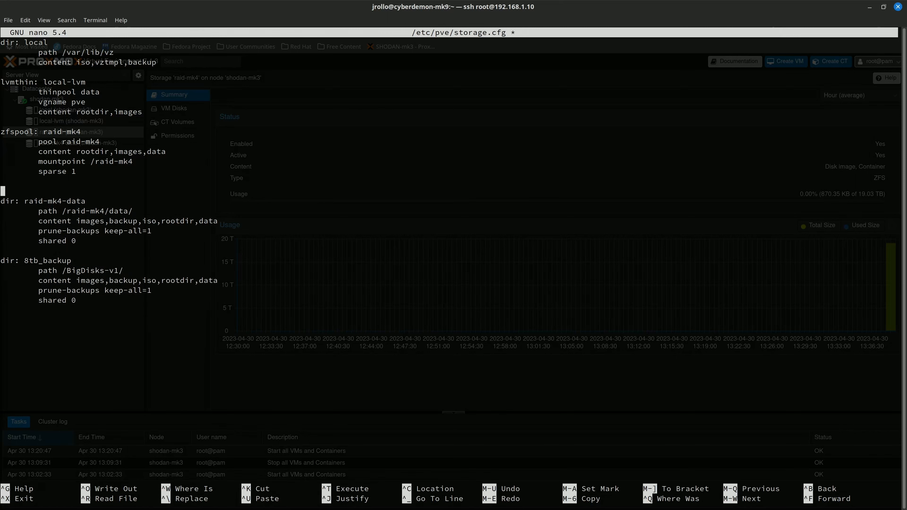
key("Return")
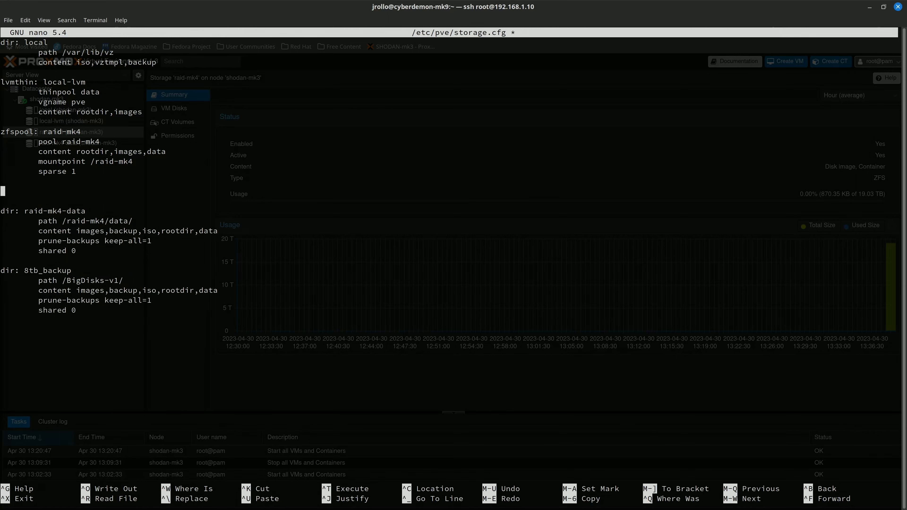
type("z")
key("ctrl+shift+v")
key("ctrl+o")
key("Return")
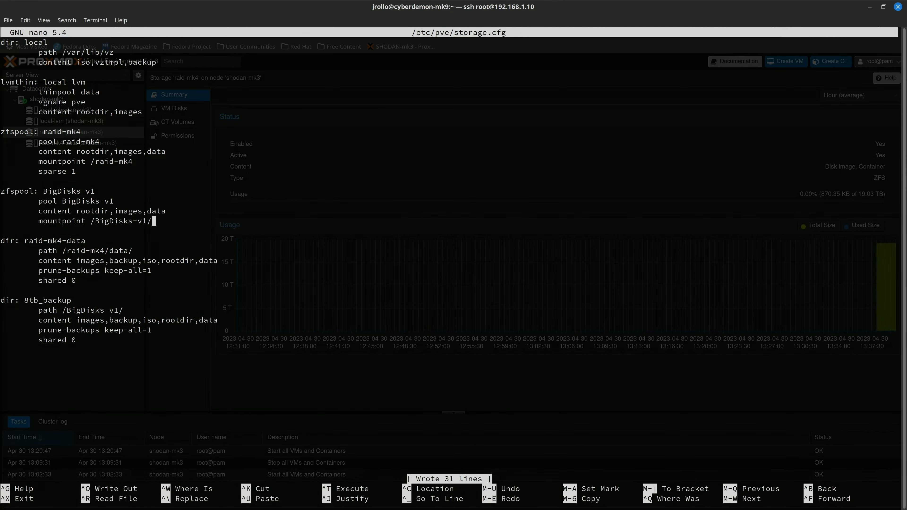
key("ctrl+x")
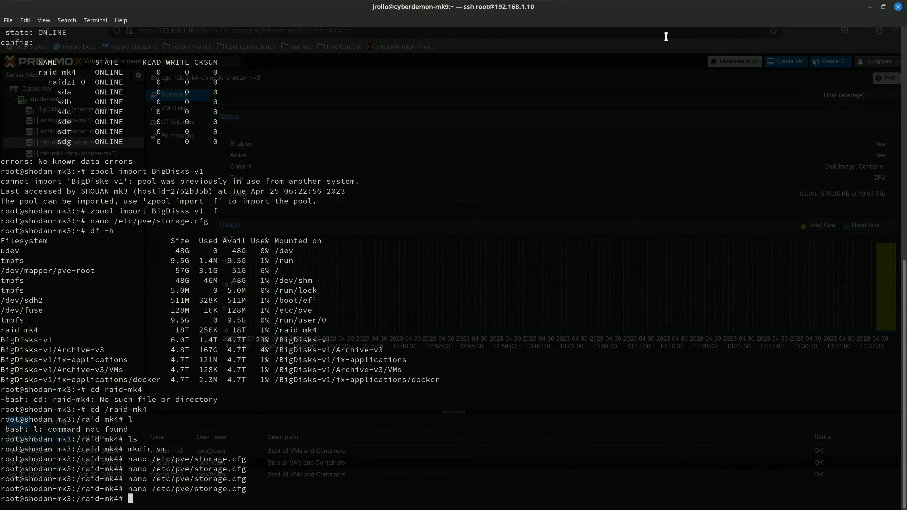
left_click(871, 8)
left_click(81, 119)
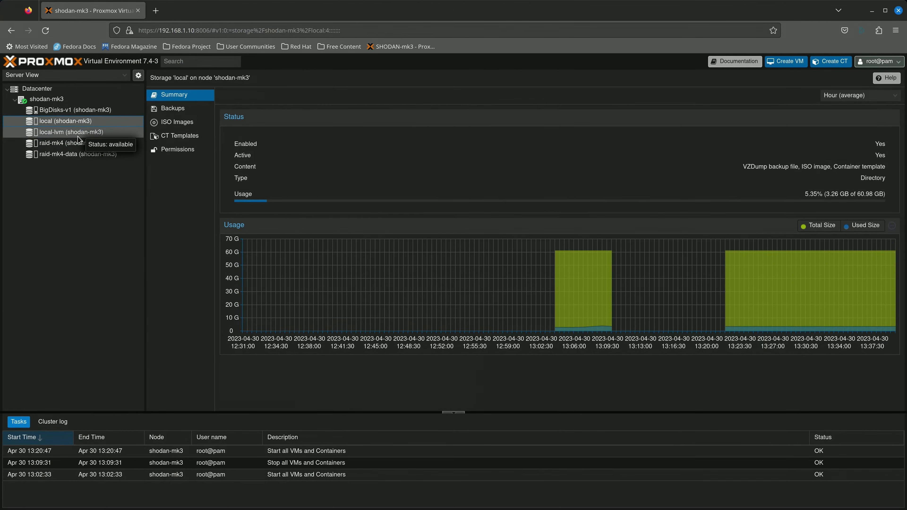
left_click(84, 111)
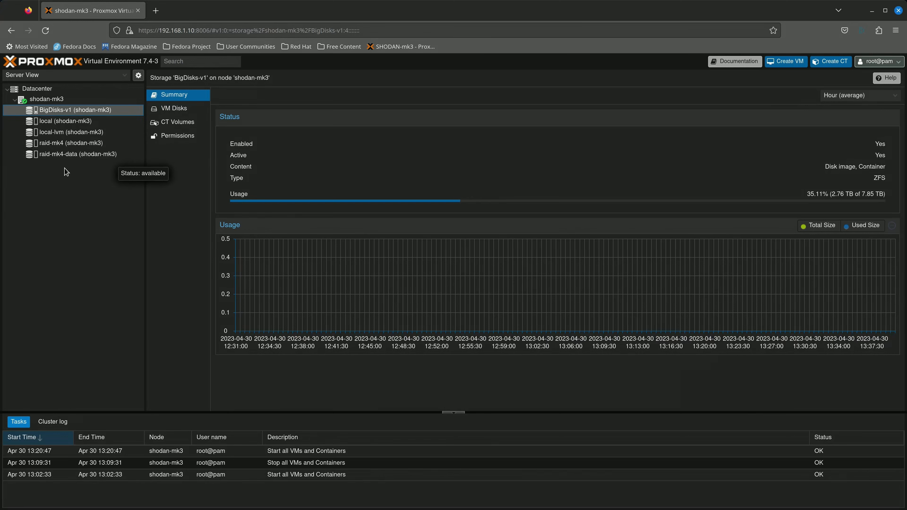
left_click(62, 158)
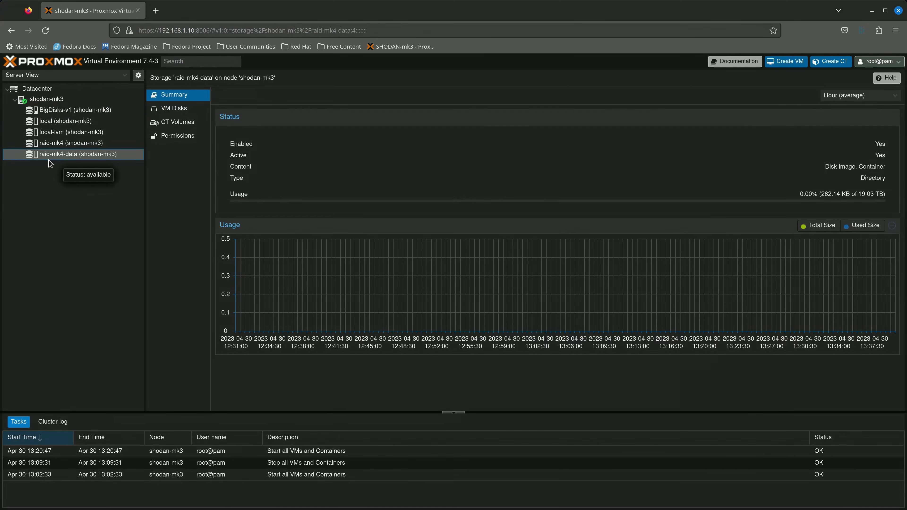
left_click(37, 147)
left_click(80, 158)
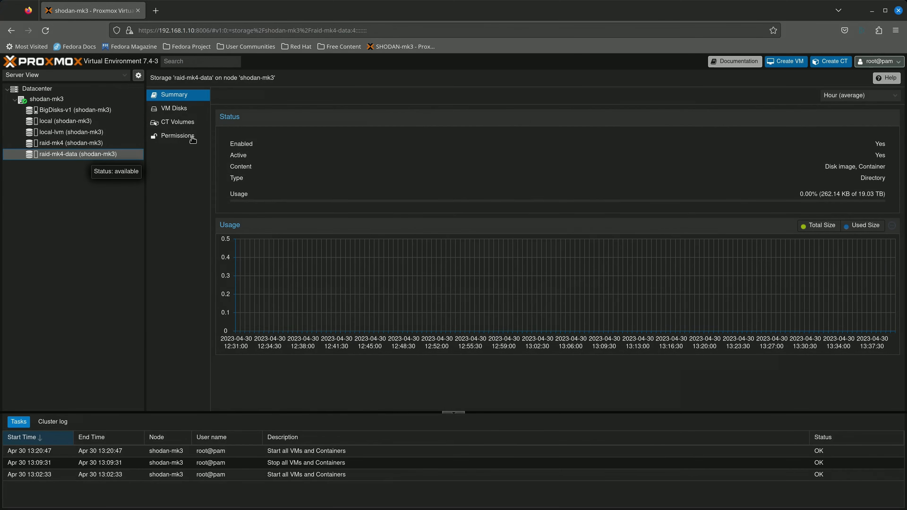
left_click(181, 109)
left_click(185, 124)
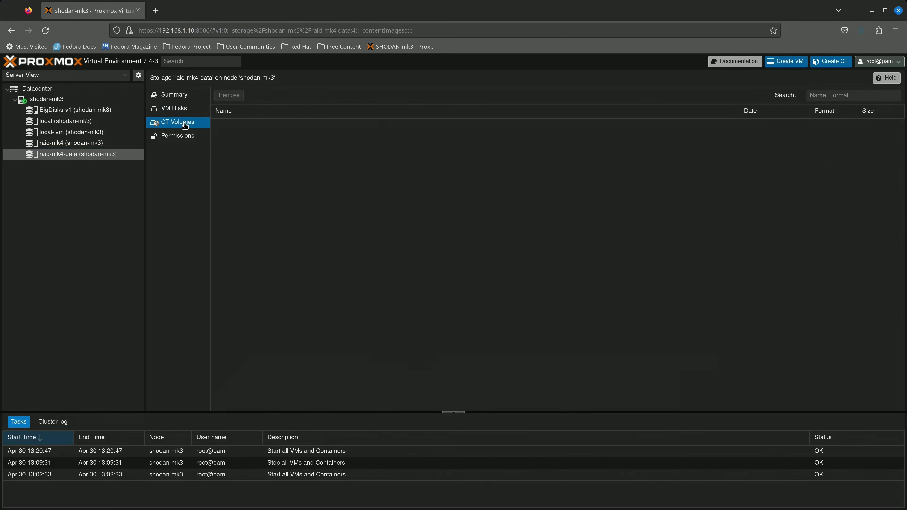
left_click(183, 136)
left_click(182, 109)
left_click(177, 95)
left_click(87, 112)
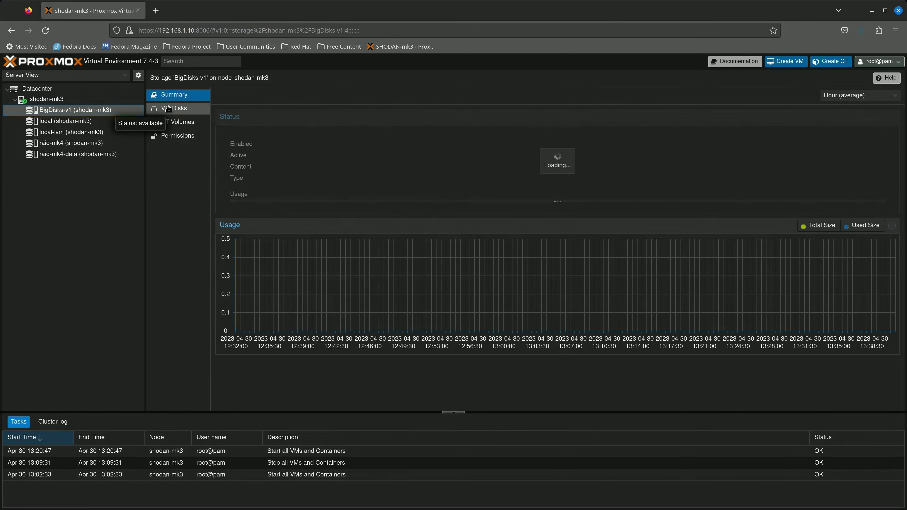
left_click(72, 121)
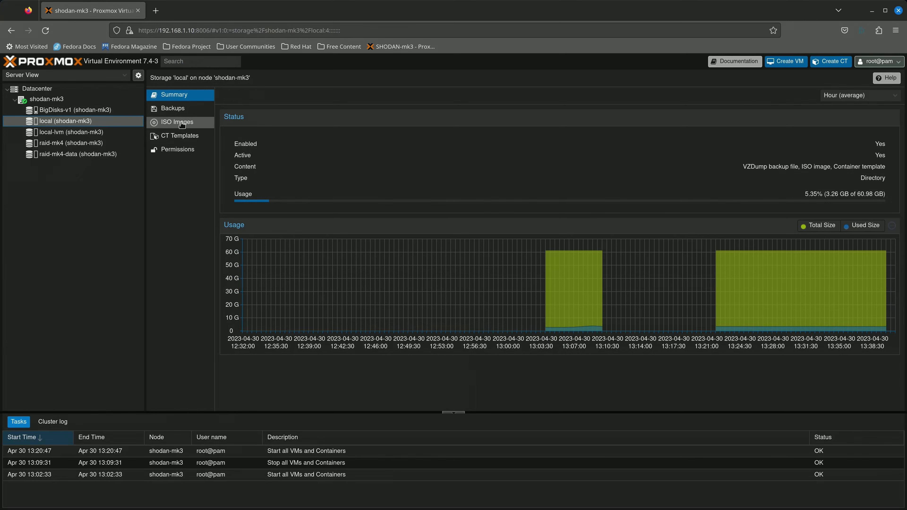
left_click(173, 108)
left_click(68, 111)
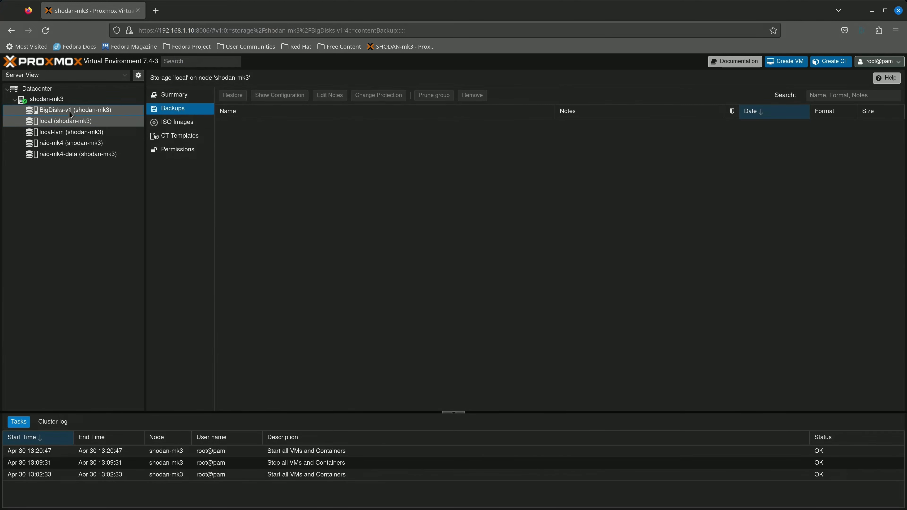
left_click(77, 142)
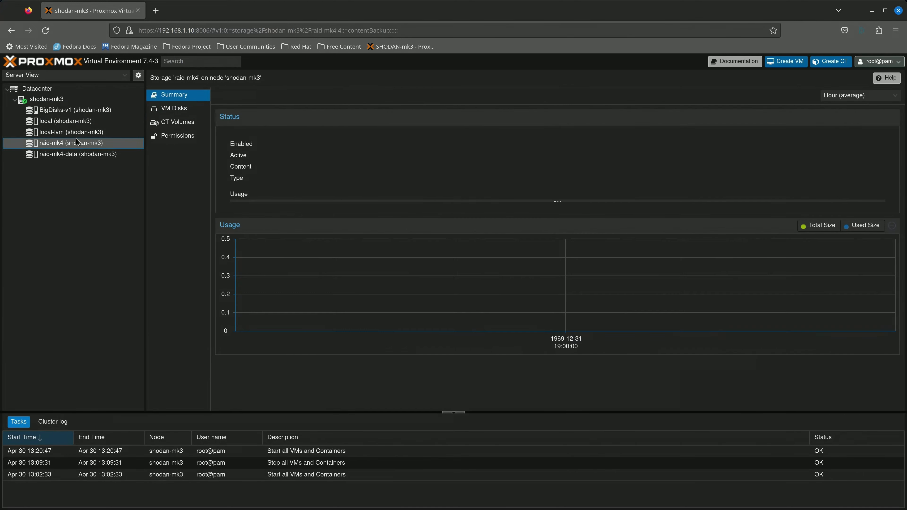
left_click(78, 154)
Check the BigDisks-v1 and local storage summaries, then place the nano window over the browser.
key("alt+Tab")
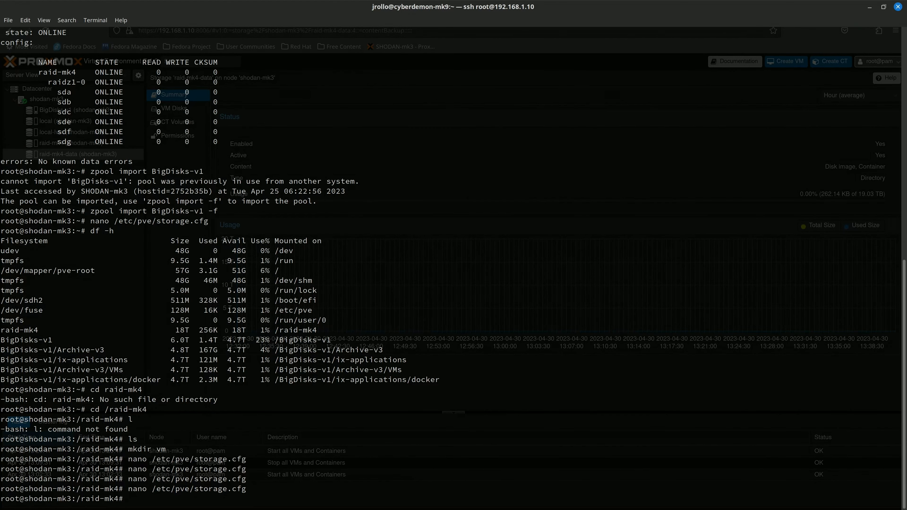
key("alt+Tab")
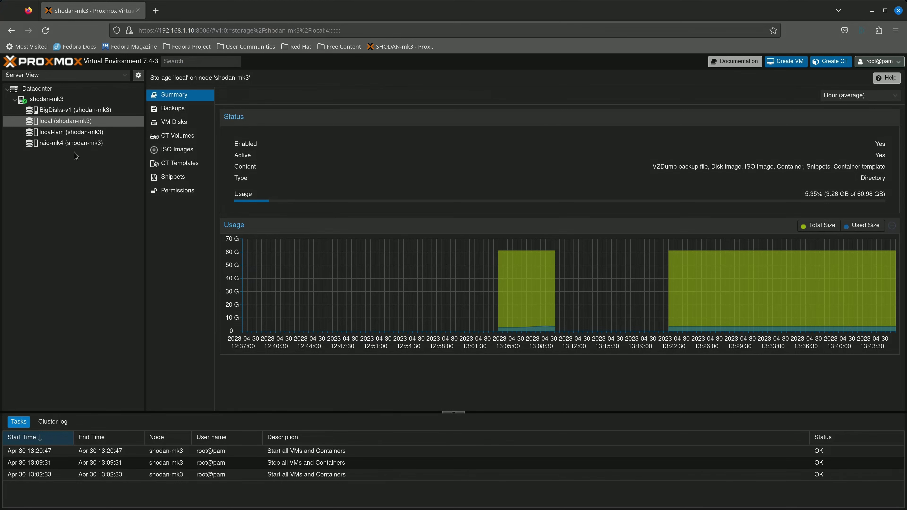
left_click(78, 110)
left_click(71, 120)
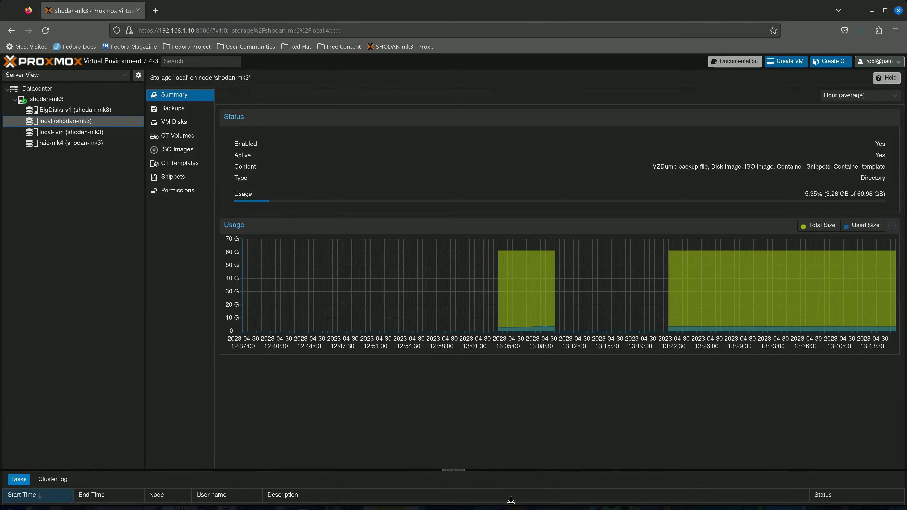
left_click_drag(904, 507, 361, 165)
left_click_drag(375, 227, 163, 185)
Clear the stray text selection and move the nano editor window further right.
left_click(381, 254)
left_click_drag(335, 166, 283, 185)
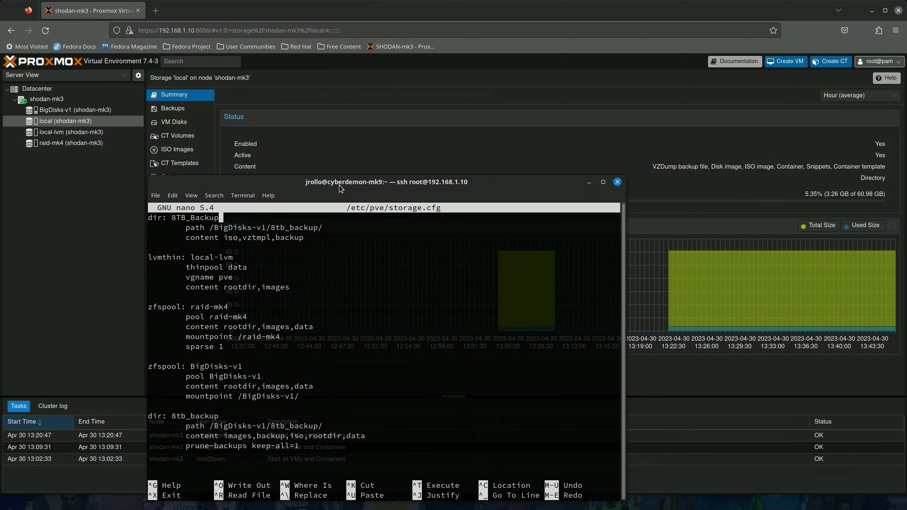
left_click_drag(306, 185, 369, 135)
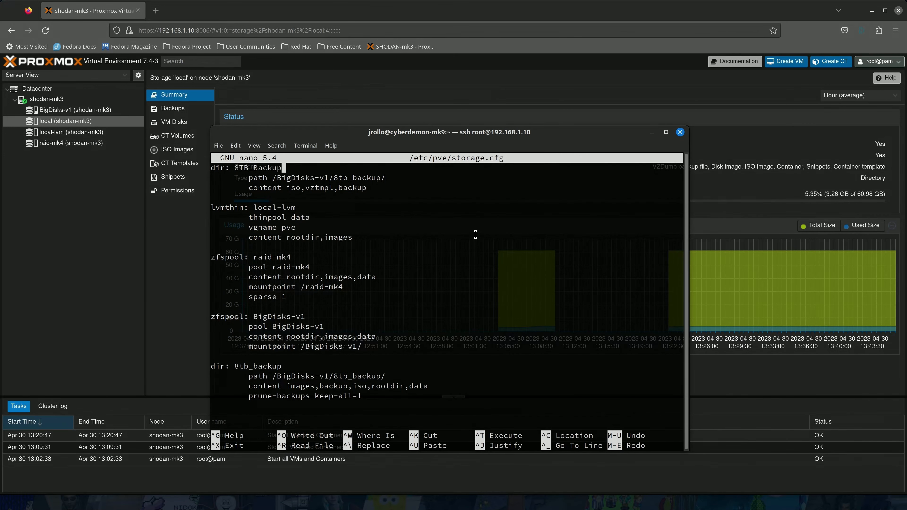
Edit the storage name and path lines in storage.cfg, exit nano, and minimize the terminal.
key("Up")
key("Up")
key("BackSpace")
key("BackSpace")
key("BackSpace")
key("BackSpace")
key("BackSpace")
key("BackSpace")
key("BackSpace")
key("BackSpace")
key("BackSpace")
key("BackSpace")
type("local")
key("Down")
key("Right")
key("Right")
key("Right")
key("Right")
key("Right")
key("Right")
key("Right")
key("Right")
key("Right")
key("Right")
key("Right")
key("Right")
key("Right")
key("Right")
key("Right")
key("Right")
key("Right")
key("Right")
key("Right")
key("Right")
key("BackSpace")
key("BackSpace")
key("BackSpace")
key("BackSpace")
key("BackSpace")
key("BackSpace")
key("BackSpace")
key("BackSpace")
key("BackSpace")
key("BackSpace")
key("BackSpace")
key("BackSpace")
key("BackSpace")
key("BackSpace")
key("BackSpace")
key("BackSpace")
key("BackSpace")
key("BackSpace")
key("BackSpace")
key("BackSpace")
key("BackSpace")
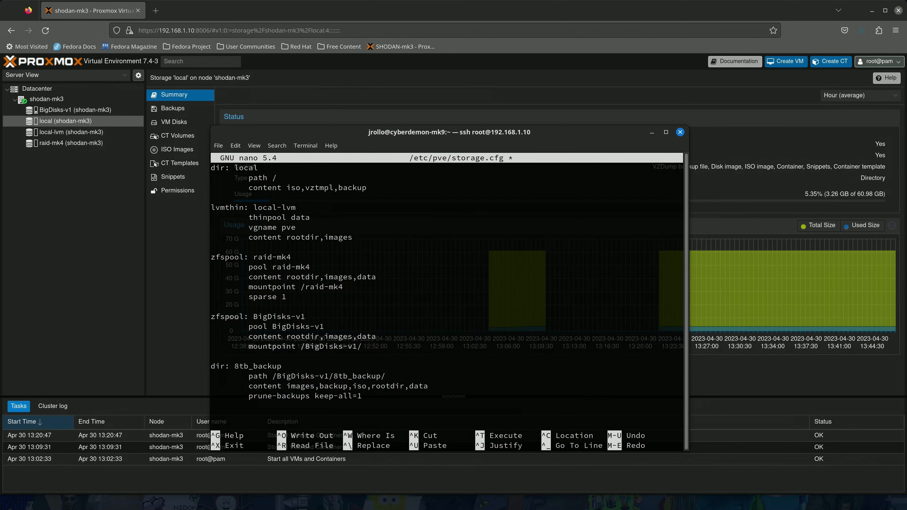
key("ctrl+x")
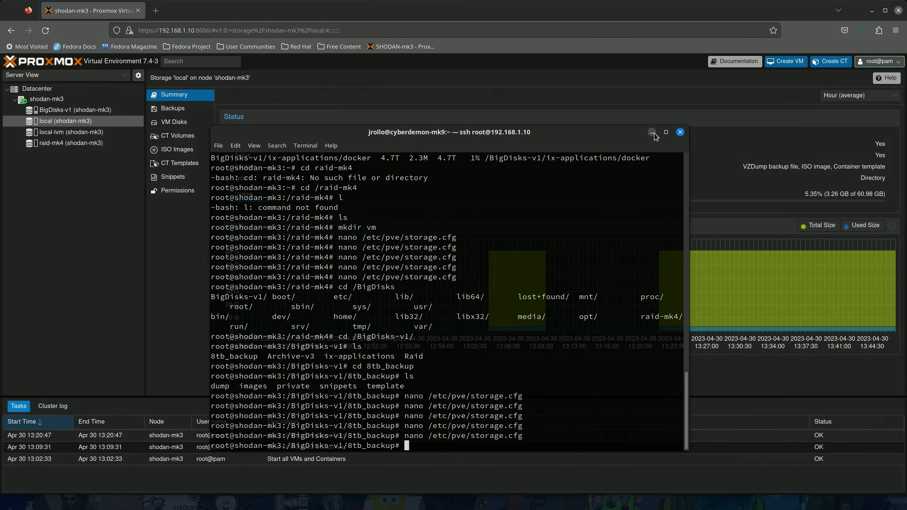
left_click(652, 132)
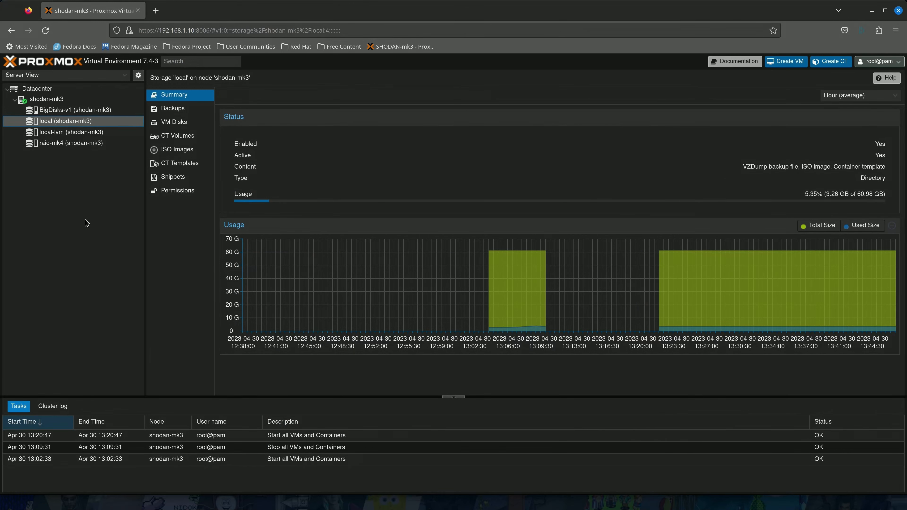
Show the BigDisks-v1 ZFS storage summary: 2.76 TB of 7.85 TB used (35.11%).
left_click(65, 111)
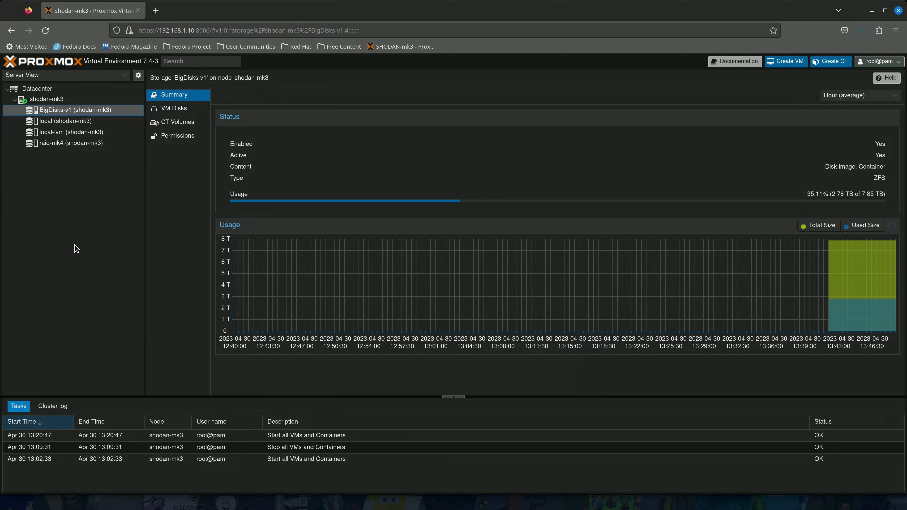
Show the empty ISO Images list of the local storage, then open a blank browser tab.
left_click(56, 120)
left_click(181, 122)
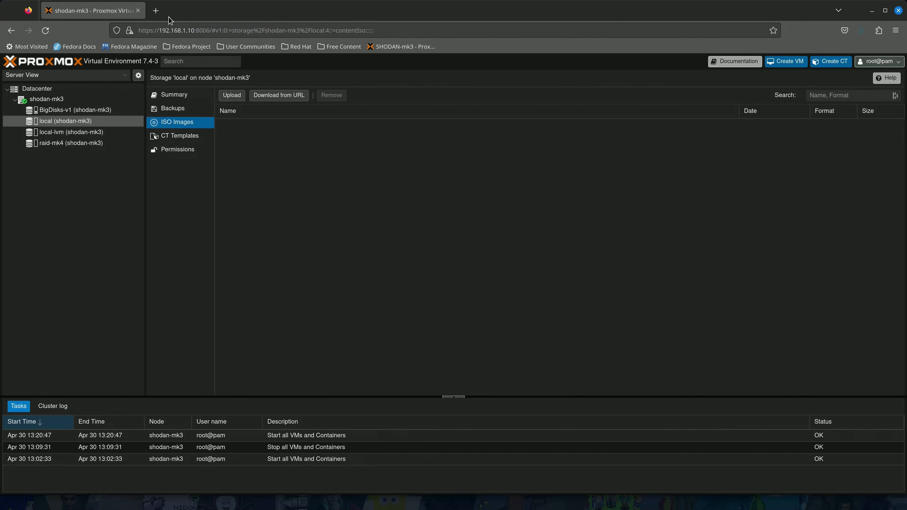
left_click(155, 11)
Search 'rocky linux' and open the Download page on rockylinux.org.
left_click(96, 8)
left_click(171, 11)
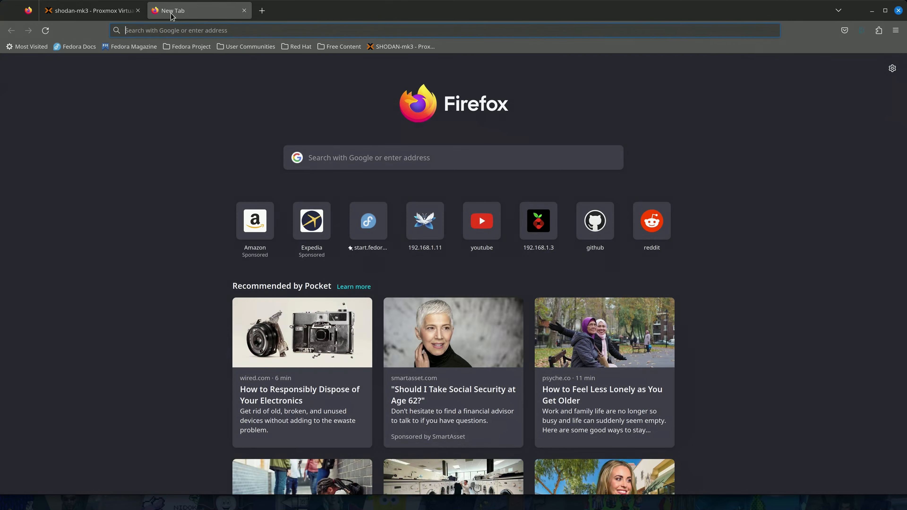
left_click(171, 29)
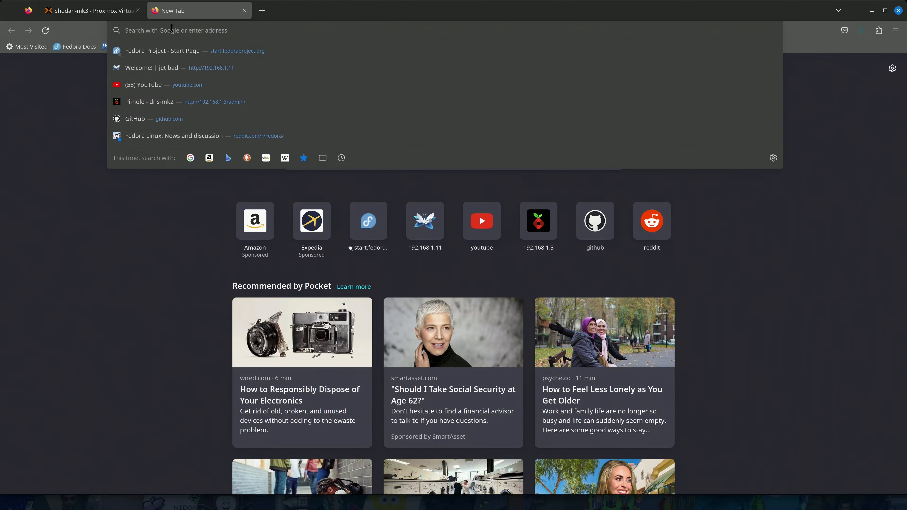
type("rock")
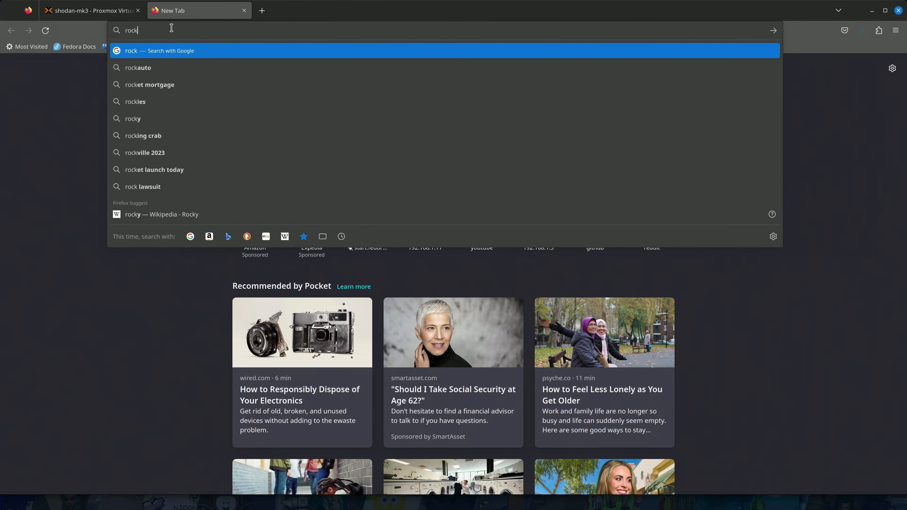
type("y linux")
key("Return")
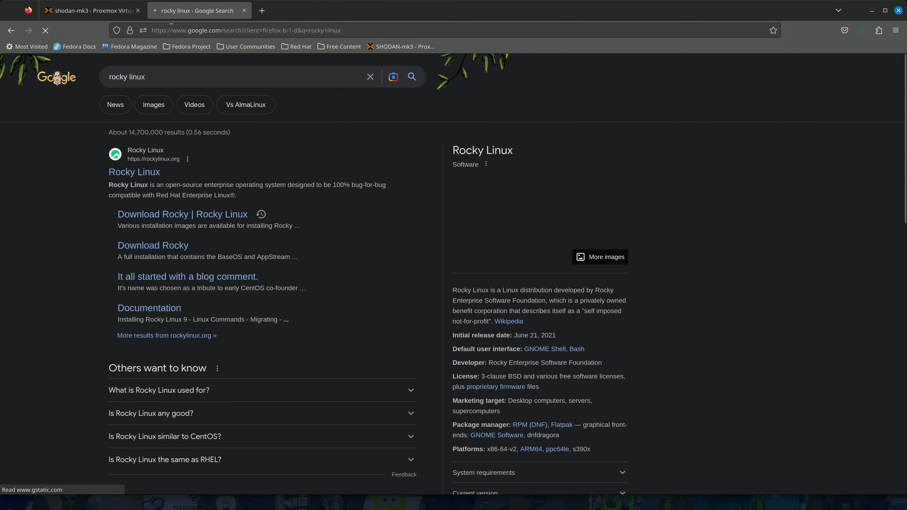
left_click(123, 177)
left_click(707, 99)
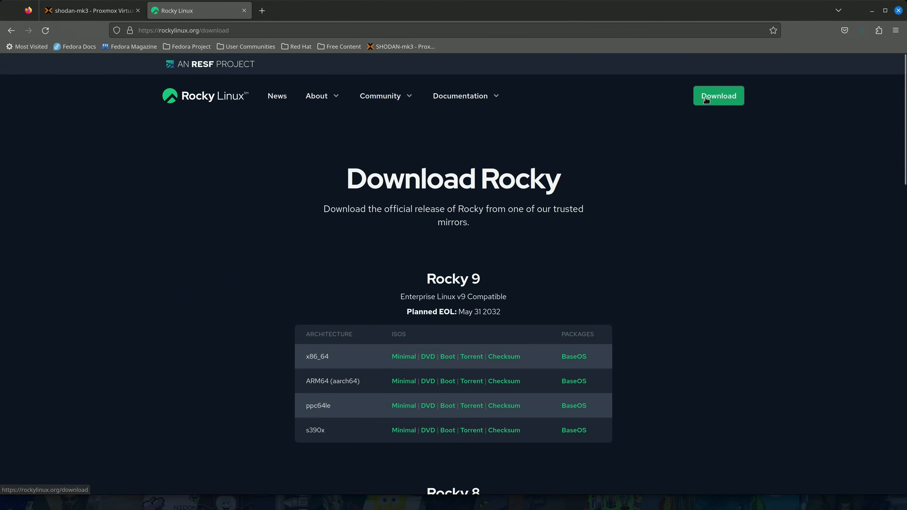
Cancel the local DVD ISO download, copy the x86_64 DVD link, and return to Proxmox.
scroll(219, 274, "down", 1)
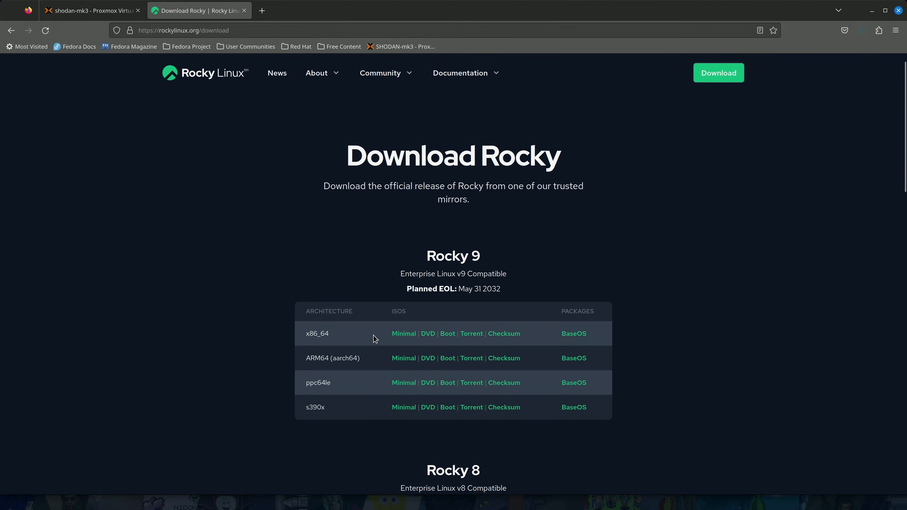
left_click(430, 339)
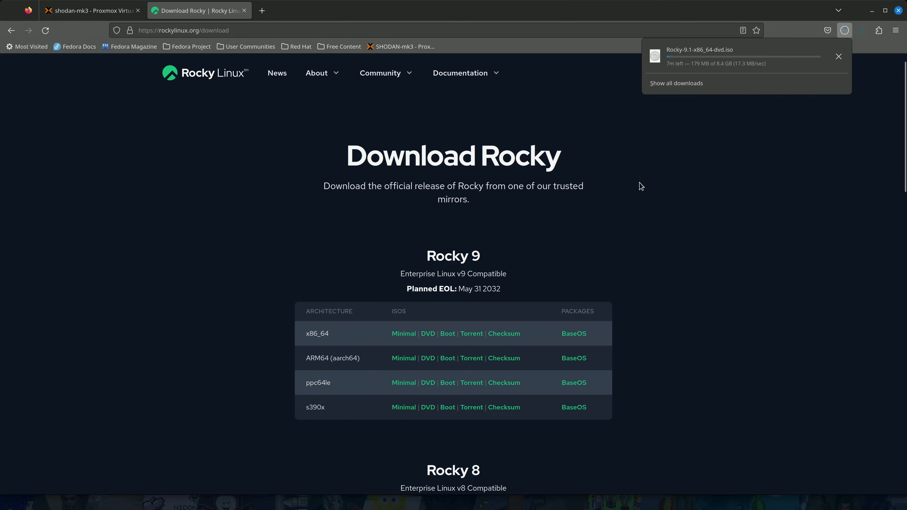
left_click(838, 57)
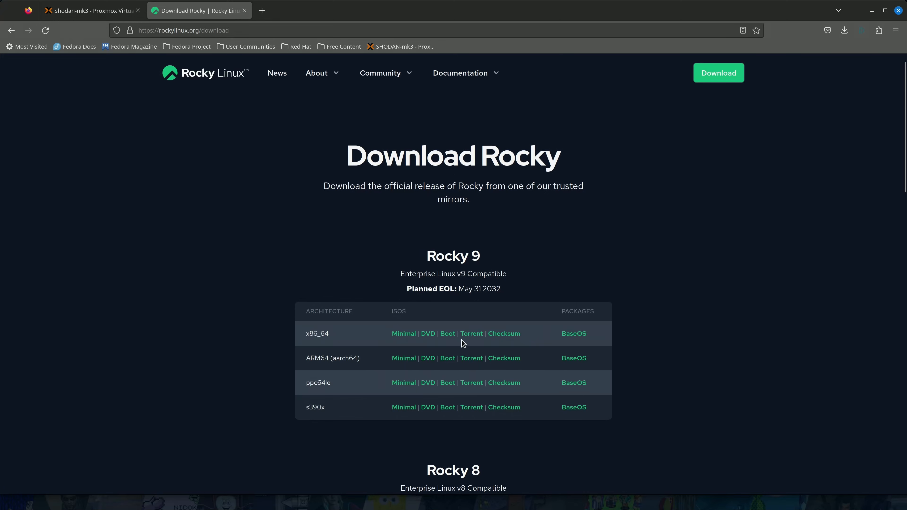
right_click(429, 335)
left_click(470, 420)
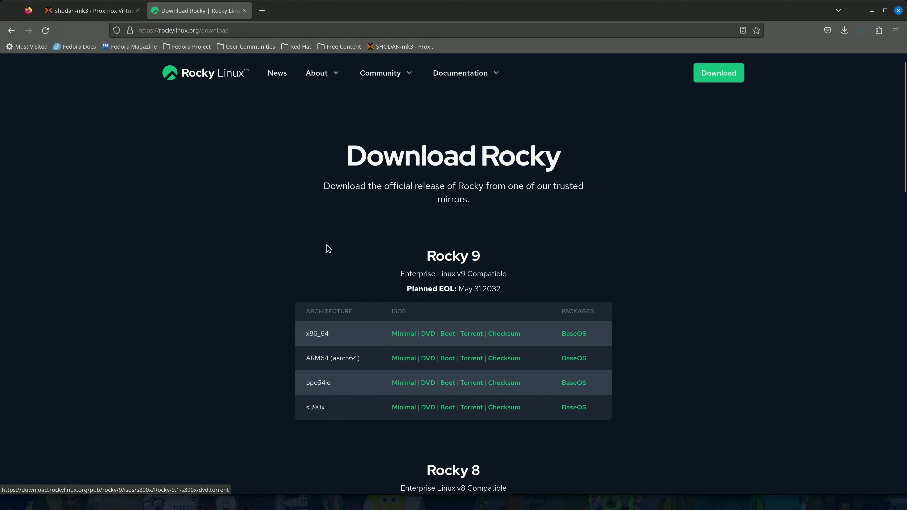
left_click(93, 10)
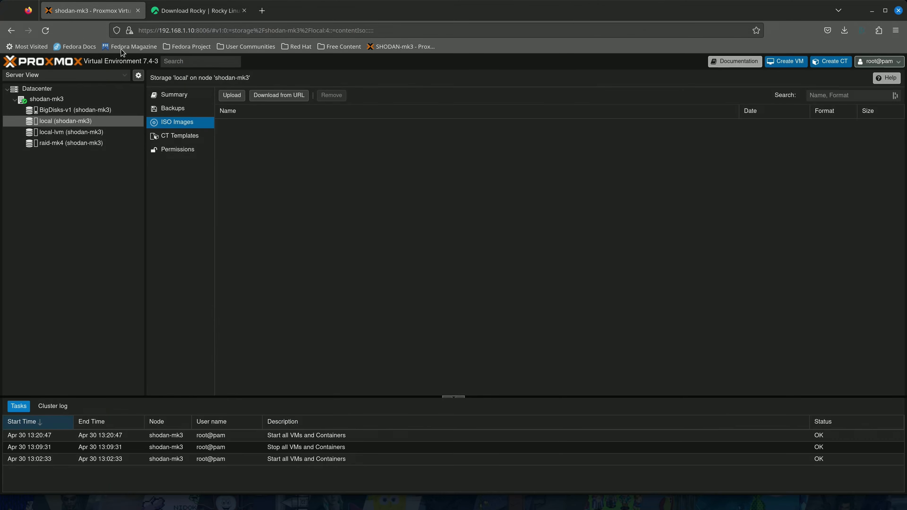
Paste the Rocky ISO link into Download from URL and copy Rocky-9.1-x86_64-dvd.iso from it.
left_click(278, 99)
key("ctrl+v")
left_click(402, 275)
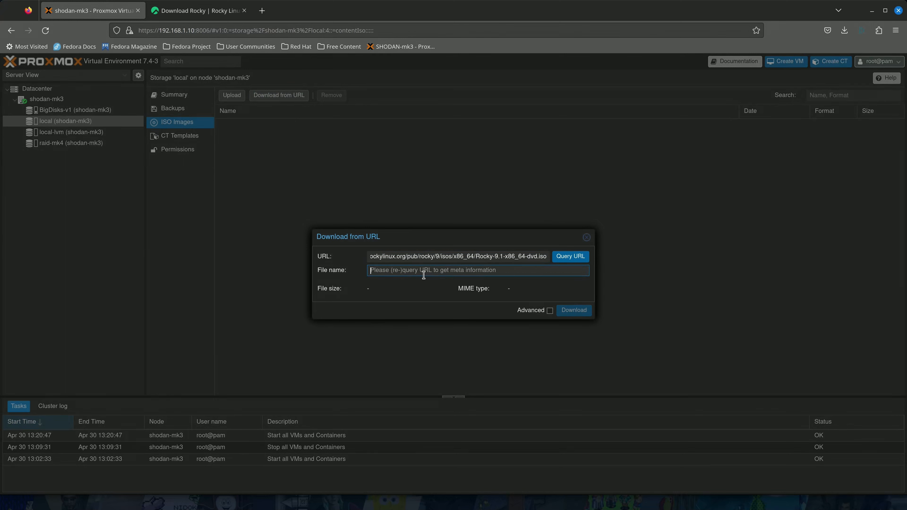
double_click(479, 257)
left_click(479, 257)
mouse_move(479, 256)
left_mouse_down()
mouse_move(548, 257)
mouse_move(478, 257)
left_mouse_up()
right_click(548, 258)
left_click(548, 258)
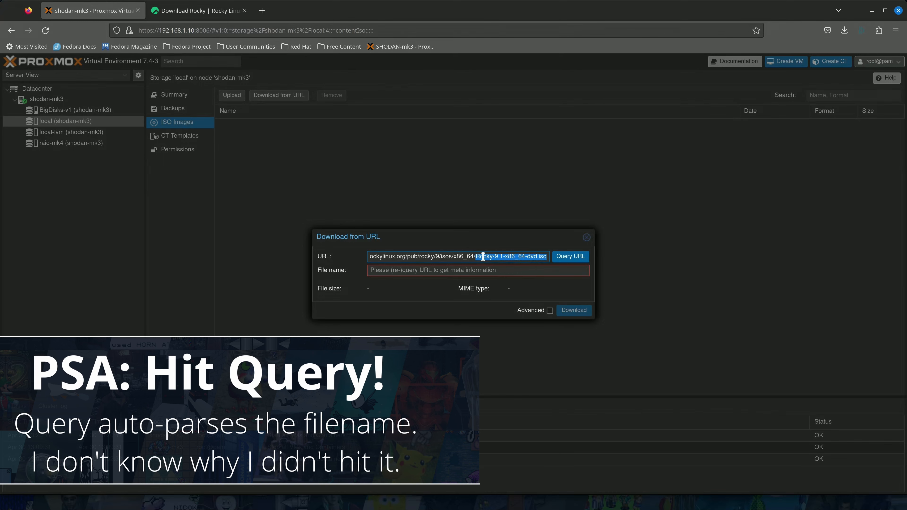
key("ctrl+c")
Set the file name to Rocky-9.1-x86_64-dvd.iso, download it to local storage, and close the task log.
left_click(390, 272)
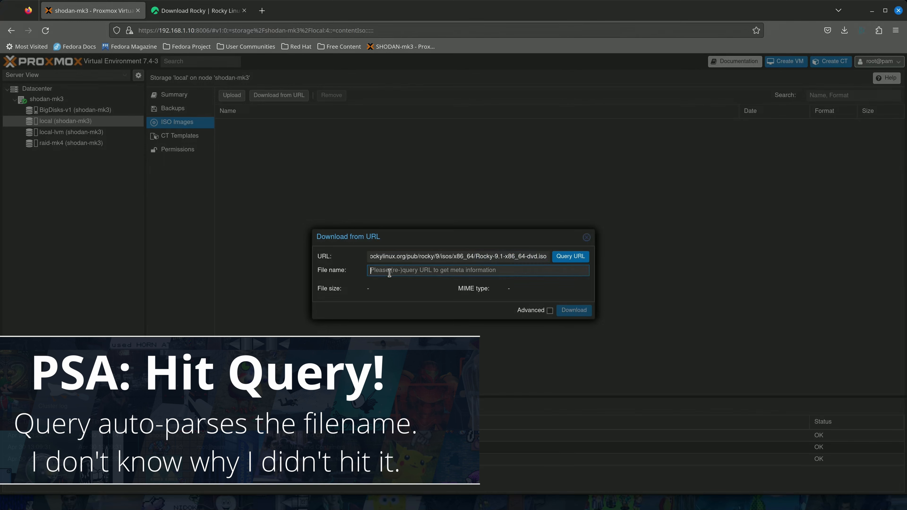
key("ctrl+v")
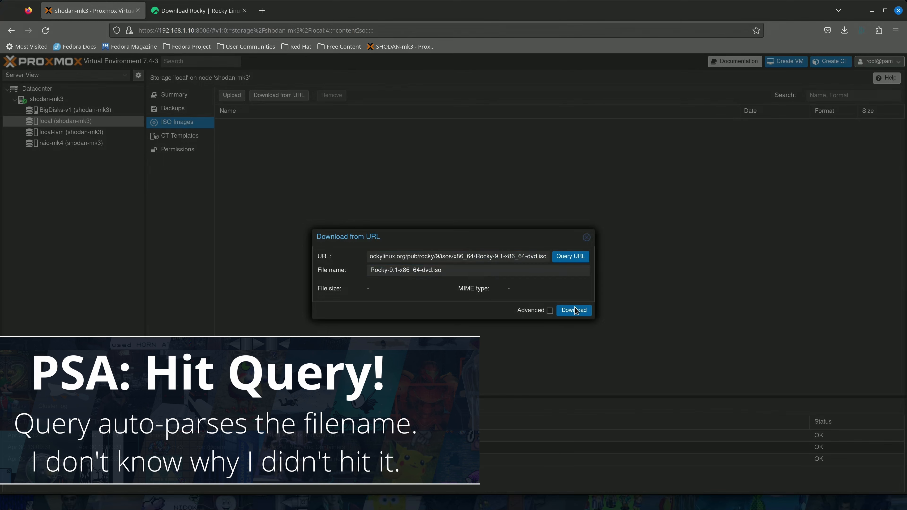
left_click(575, 312)
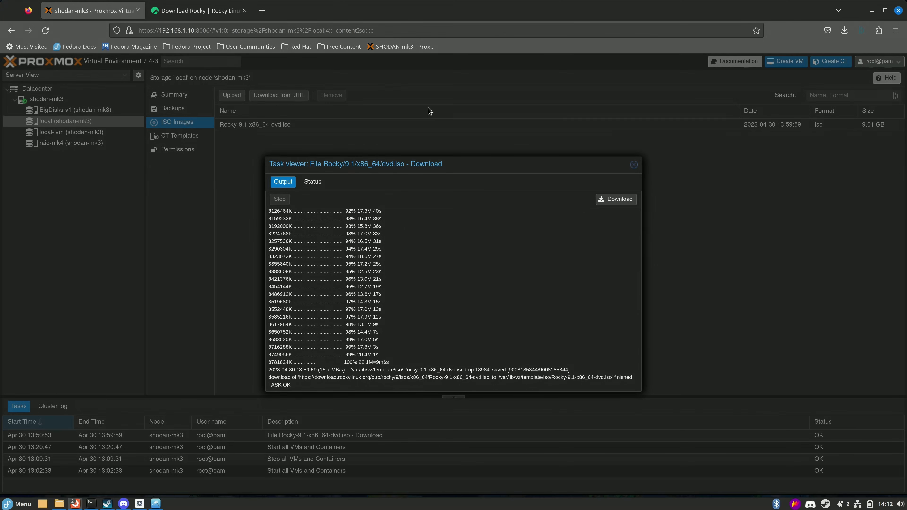
left_click(634, 164)
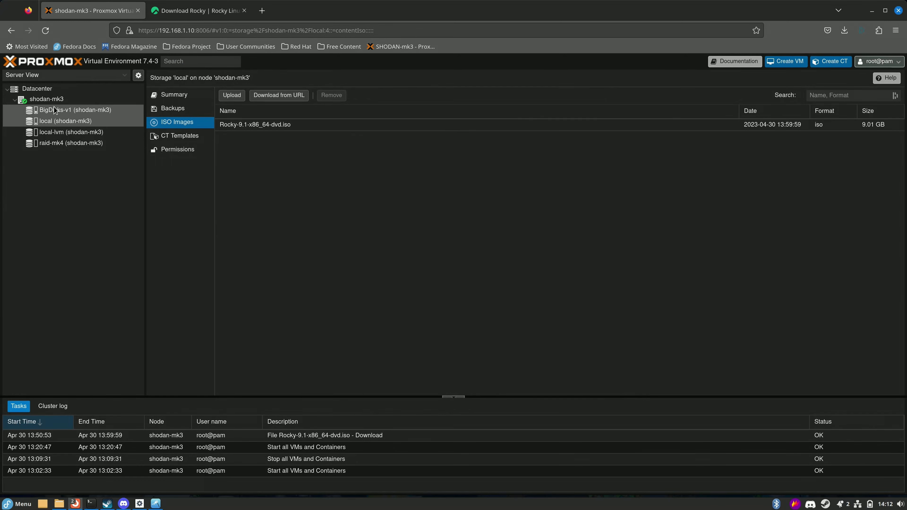
Start a new VM on node shodan-mk3 with VM ID 999 and name rocky-9.1-temp-043023.
left_click(50, 99)
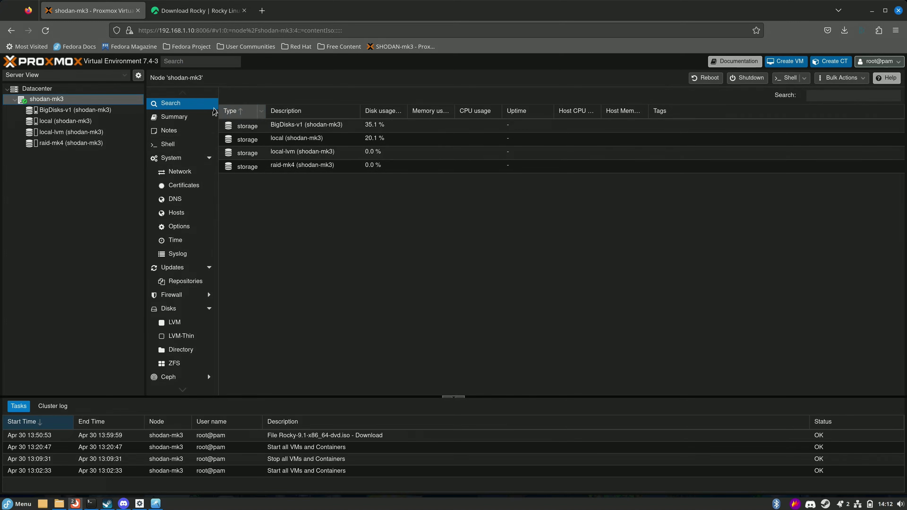
left_click(786, 61)
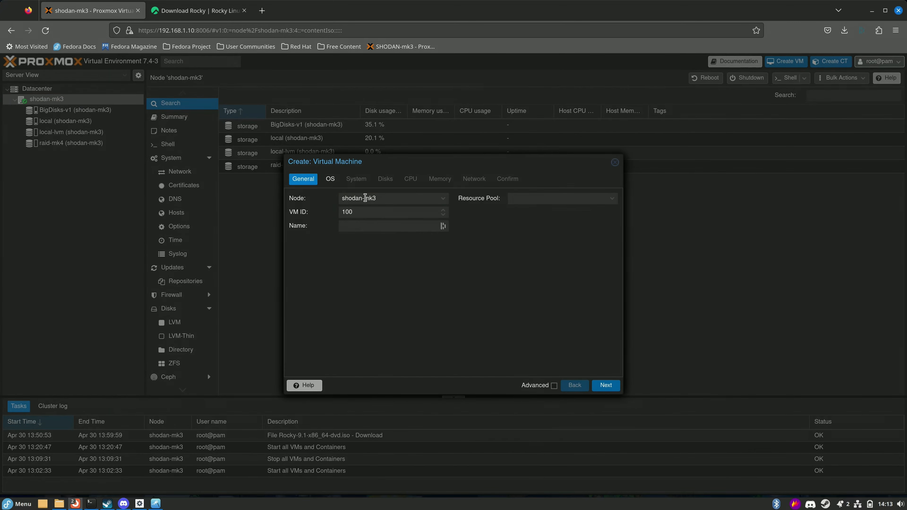
left_click(385, 197)
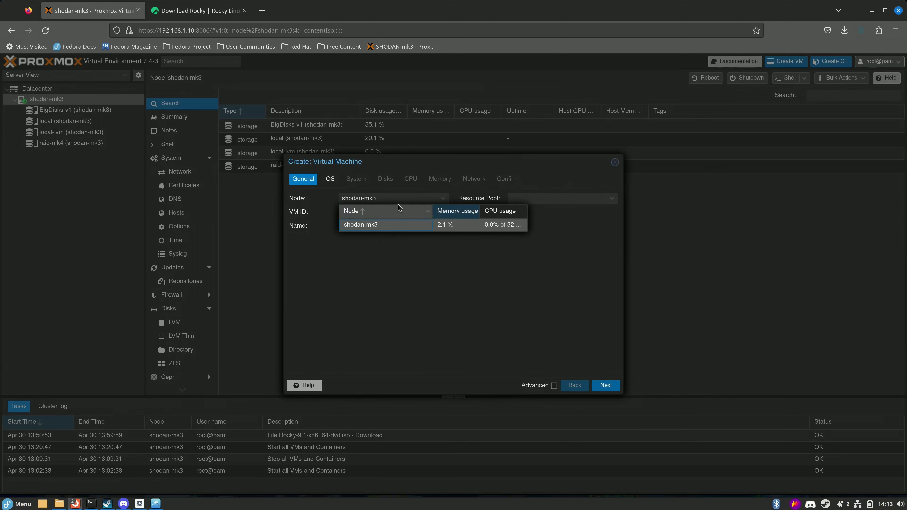
left_click(474, 256)
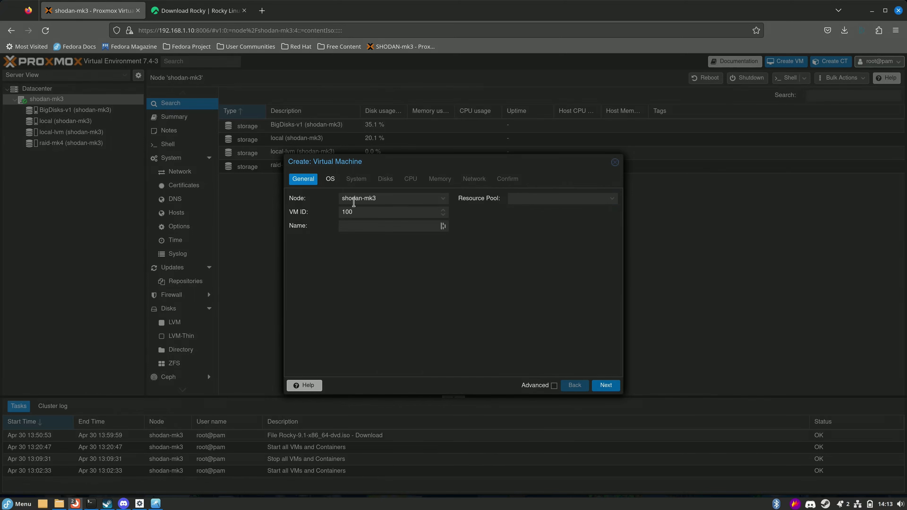
double_click(360, 216)
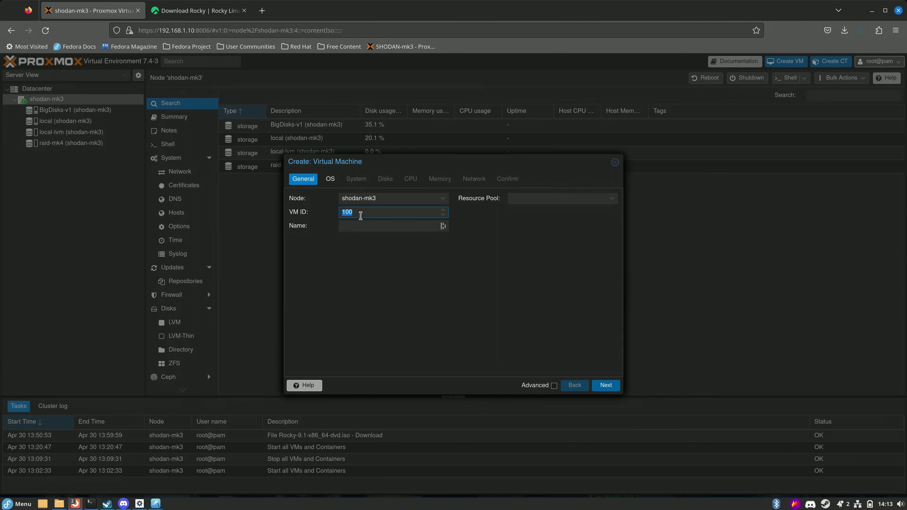
type("999")
left_click(387, 224)
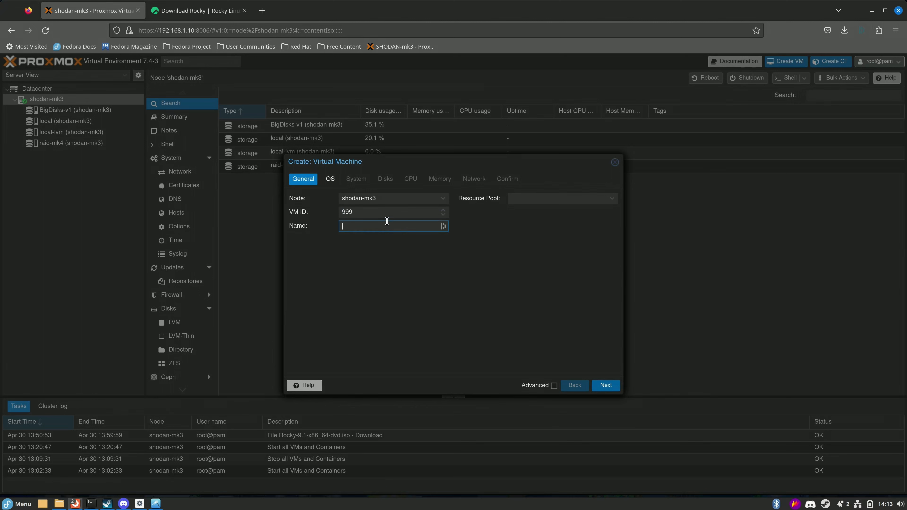
type("rocky-9.1-temp-")
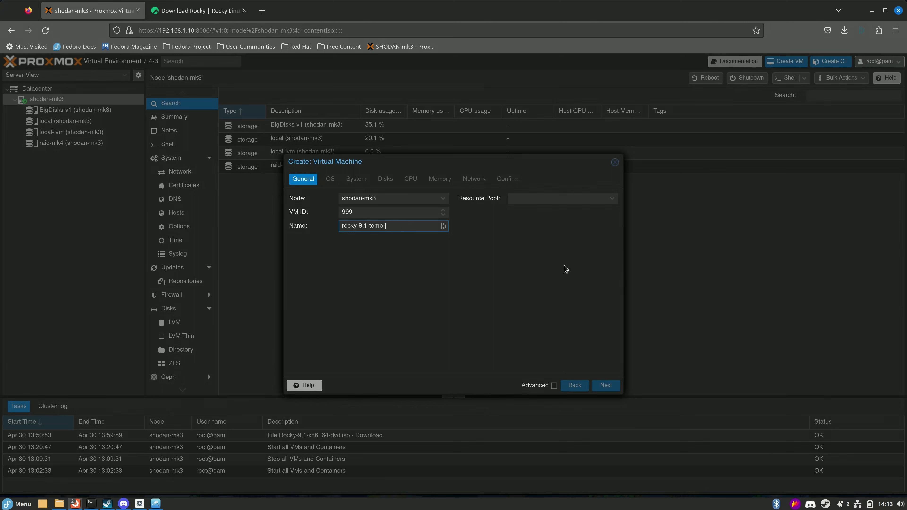
type("043023")
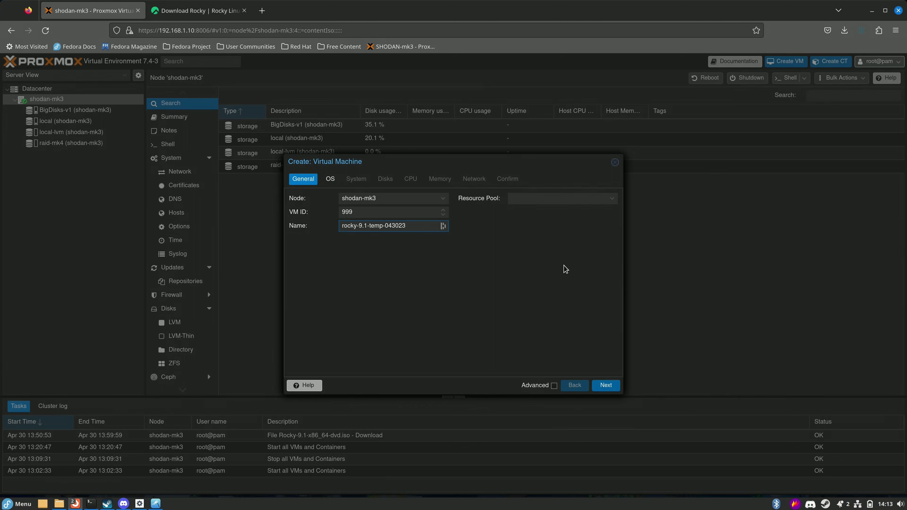
left_click(607, 385)
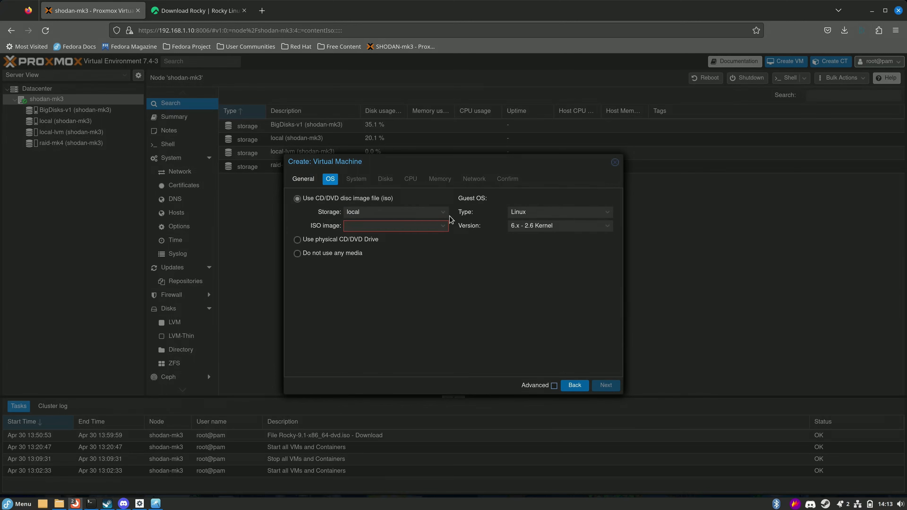
Use Rocky-9.1-x86_64-dvd.iso from local storage as the VM's install media.
left_click(443, 213)
left_click(383, 238)
left_click(371, 226)
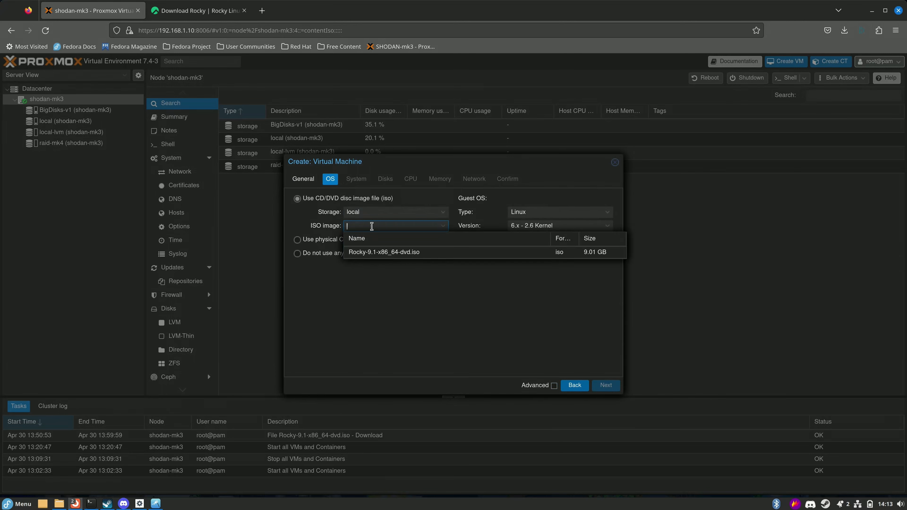
left_click(363, 253)
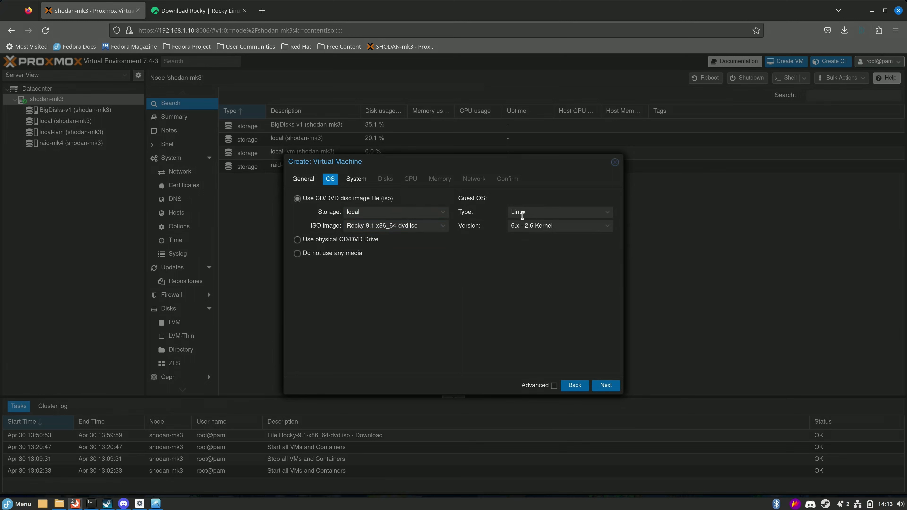
Keep guest OS type Linux with the 6.x - 2.6 kernel and continue to System.
left_click(607, 212)
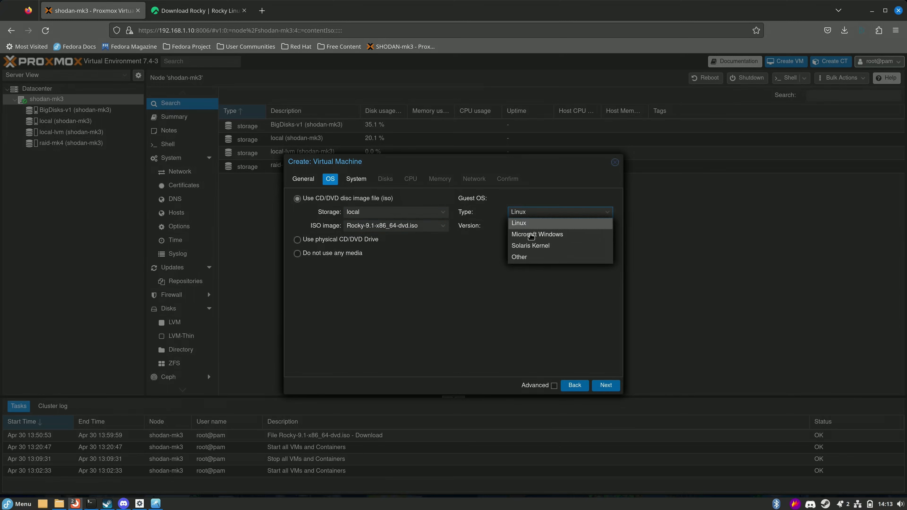
left_click(518, 224)
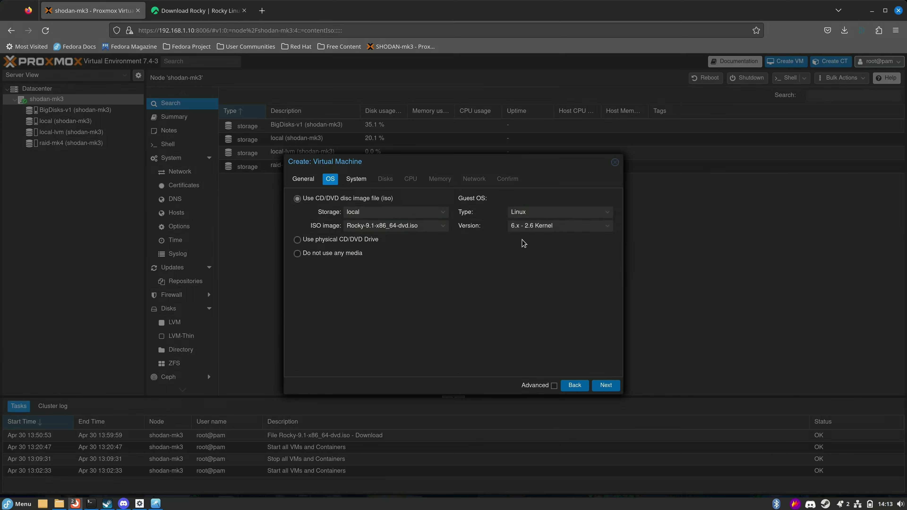
left_click(596, 224)
left_click(438, 269)
left_click(607, 386)
Set the graphic card to Standard VGA and the machine type to q35.
left_click(436, 200)
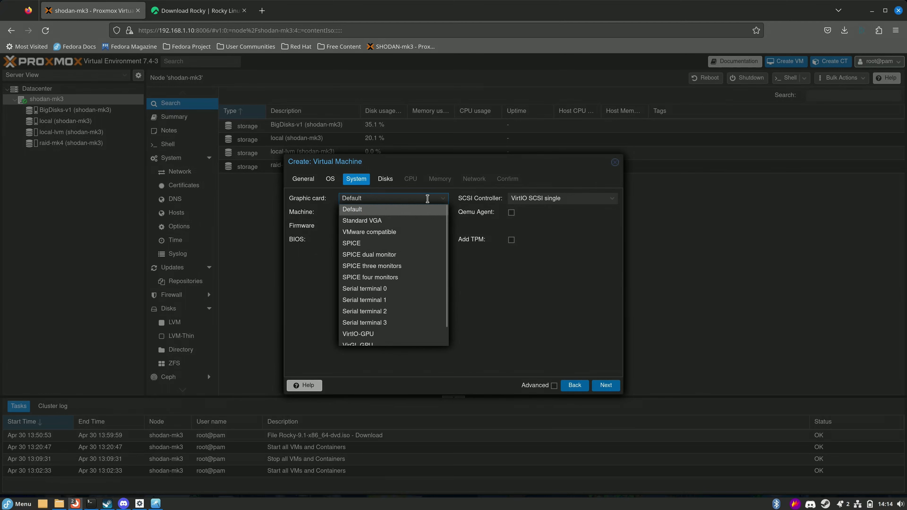
left_click(396, 225)
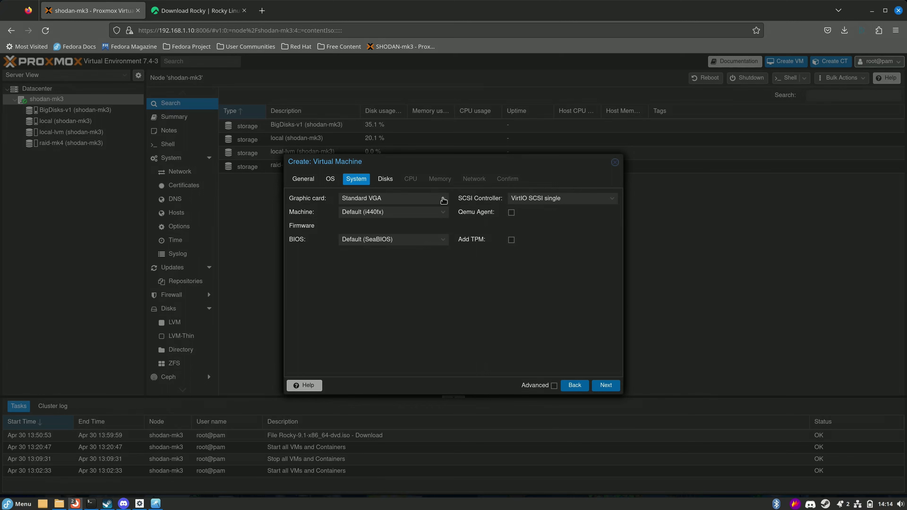
left_click(343, 212)
left_click(364, 236)
left_click(425, 212)
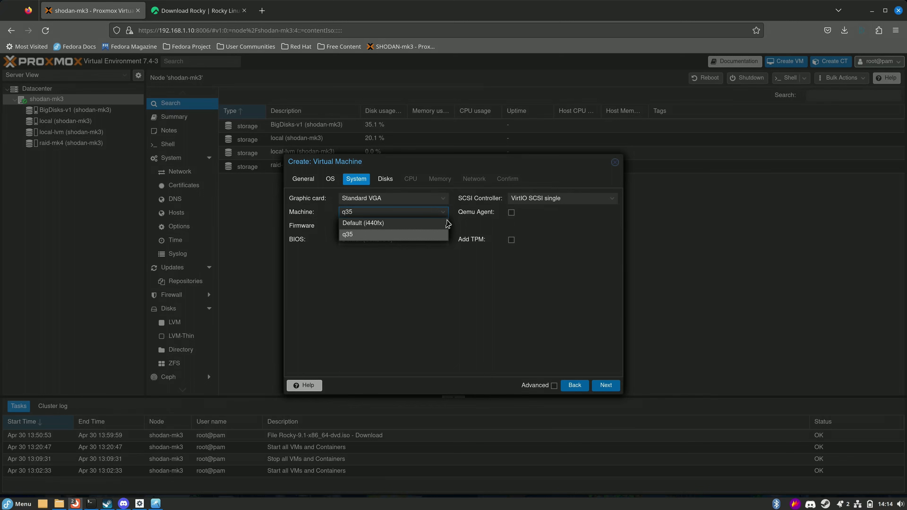
left_click(360, 238)
Switch the firmware to OVMF (UEFI) with the EFI disk on raid-mk4, then continue to Disks.
left_click(444, 242)
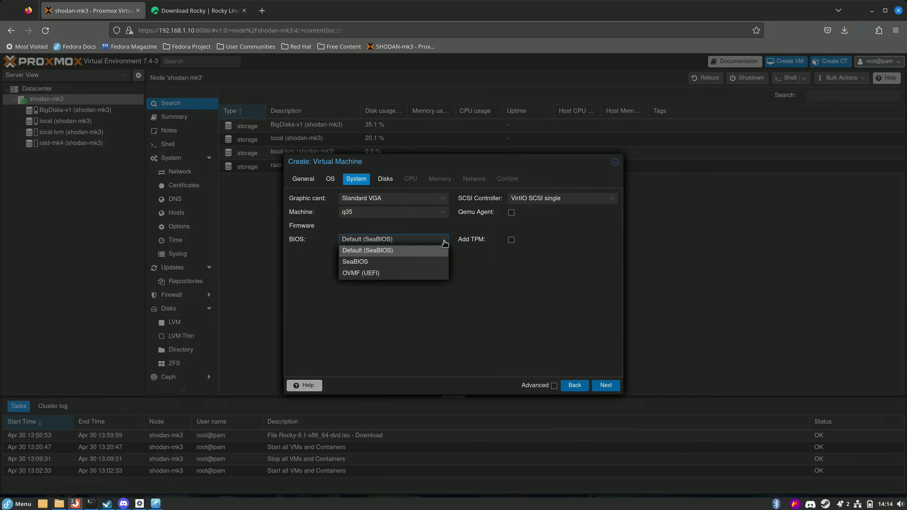
left_click(355, 273)
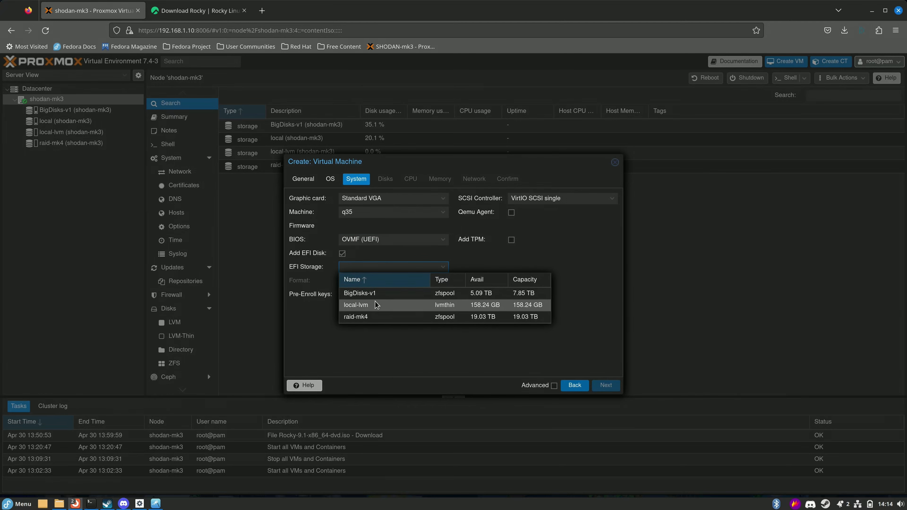
left_click(371, 318)
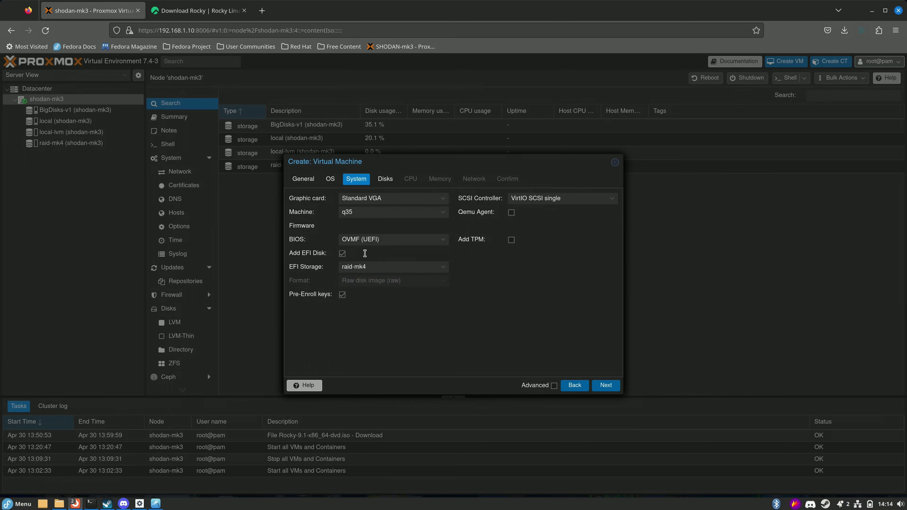
key("Return")
left_click(429, 220)
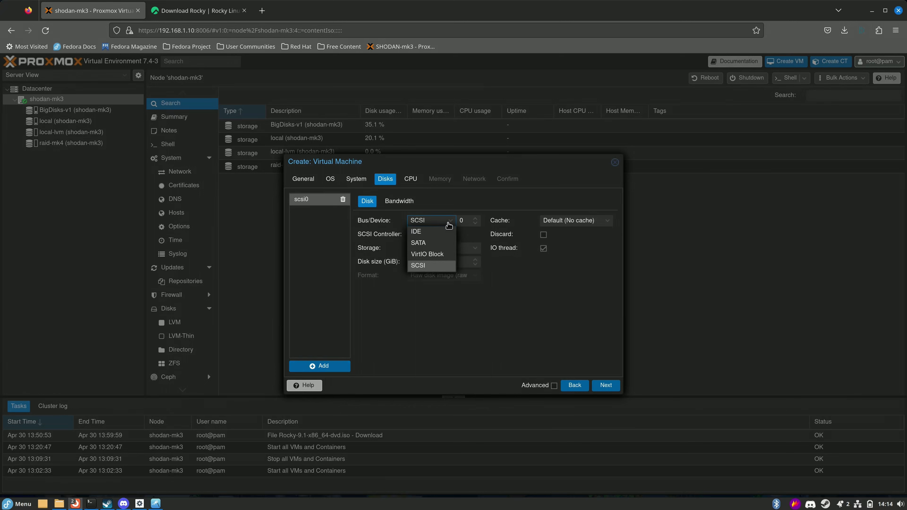
Keep the SCSI bus and set the disk size to 50 GiB.
left_click(423, 267)
left_click(443, 219)
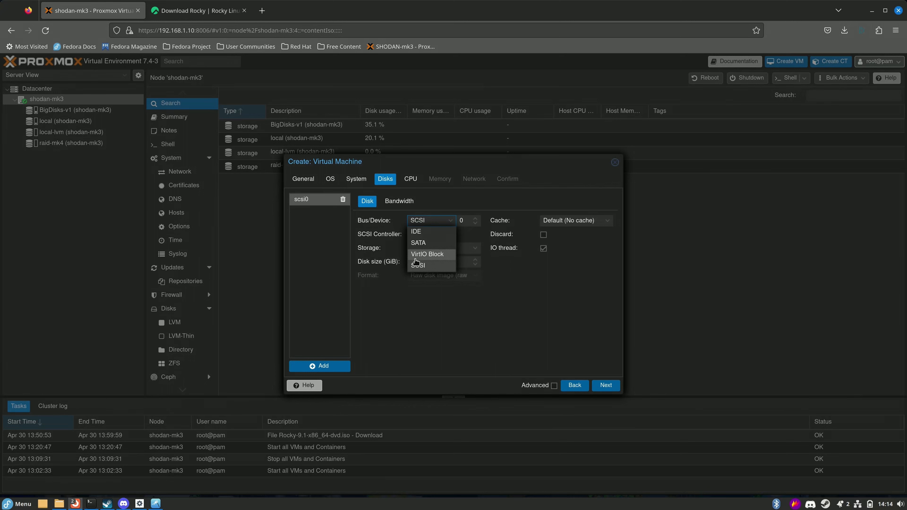
left_click(468, 325)
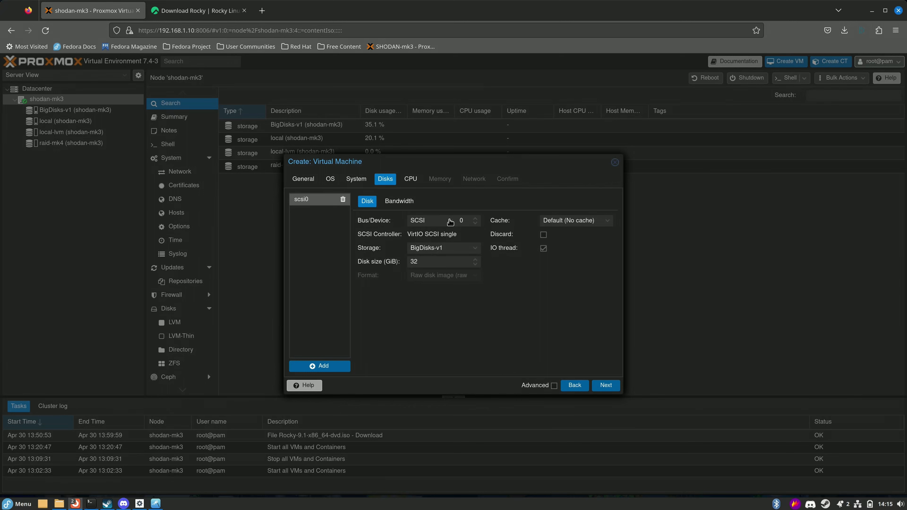
double_click(450, 264)
type("50")
Leave cache at Default (No cache), check bandwidth limits, and pass CPU (1 socket, 1 core) to Memory.
left_click(559, 220)
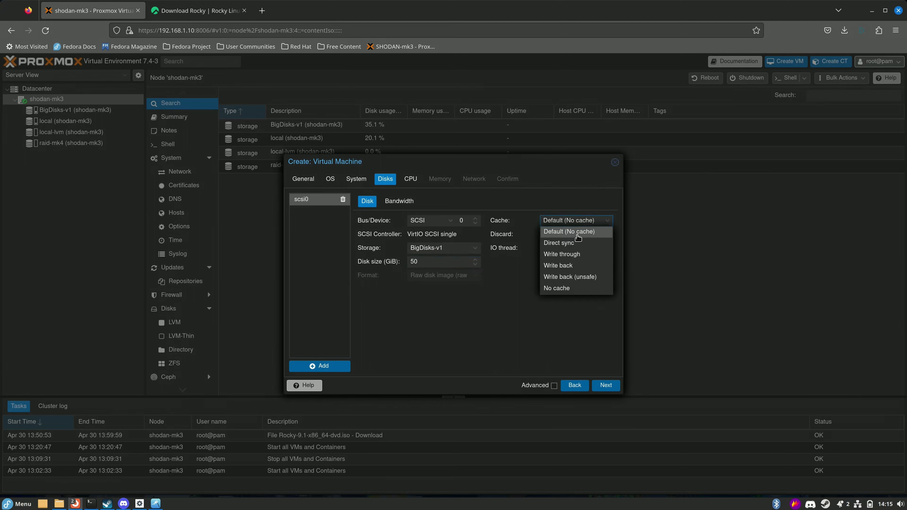
left_click(593, 232)
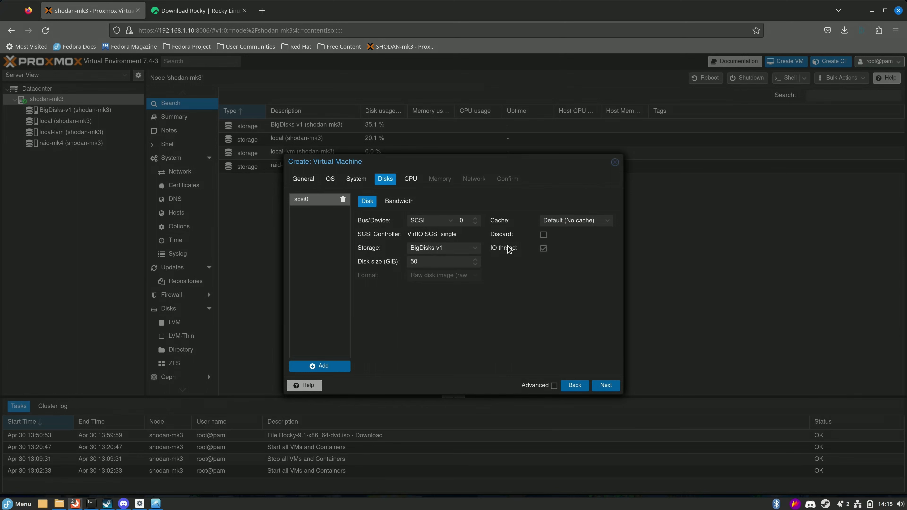
left_click(388, 203)
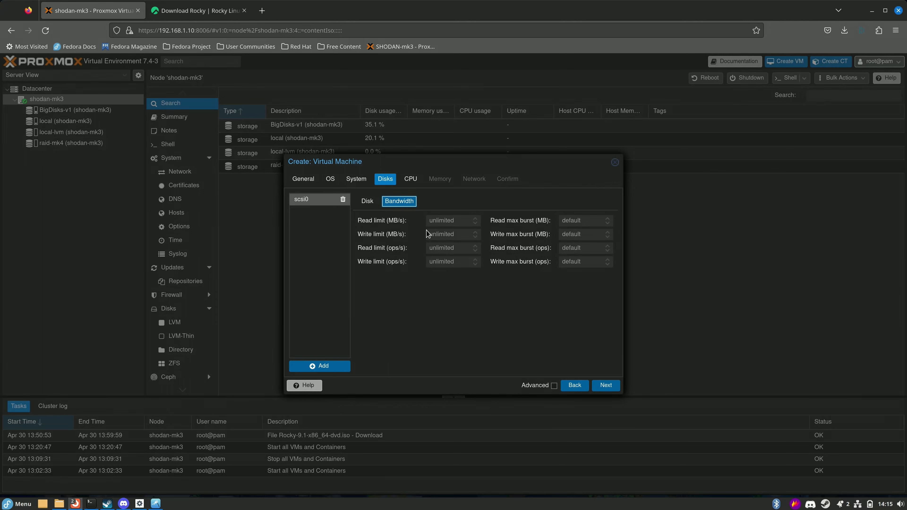
left_click(367, 201)
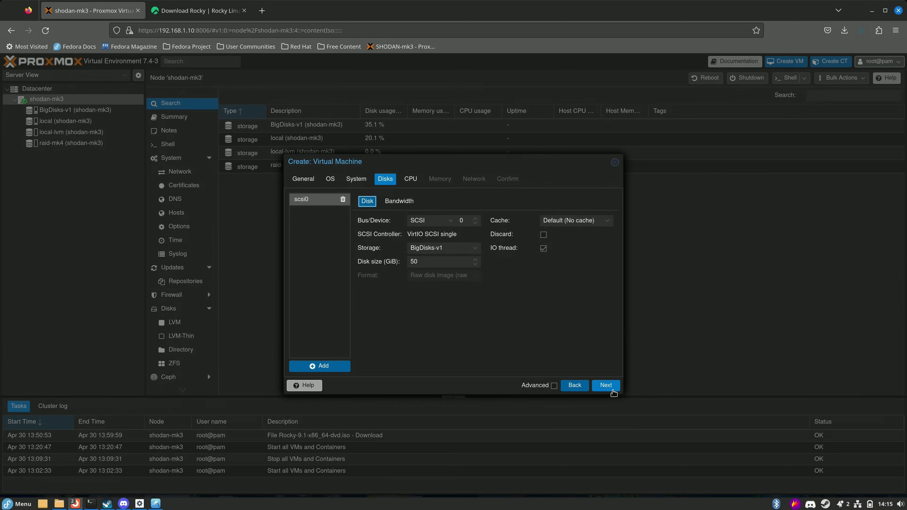
left_click(607, 386)
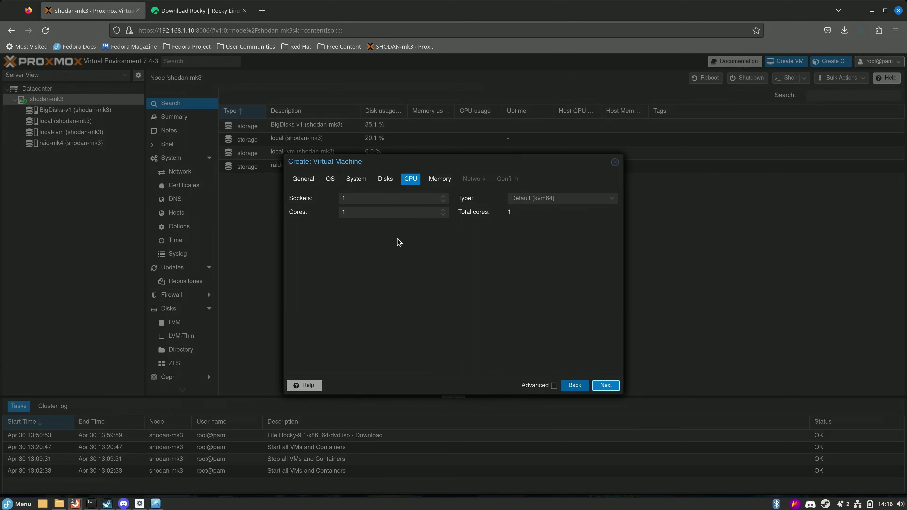
key("Return")
Replace the 2048 MiB memory with 768 MiB and continue to the Network step.
double_click(392, 203)
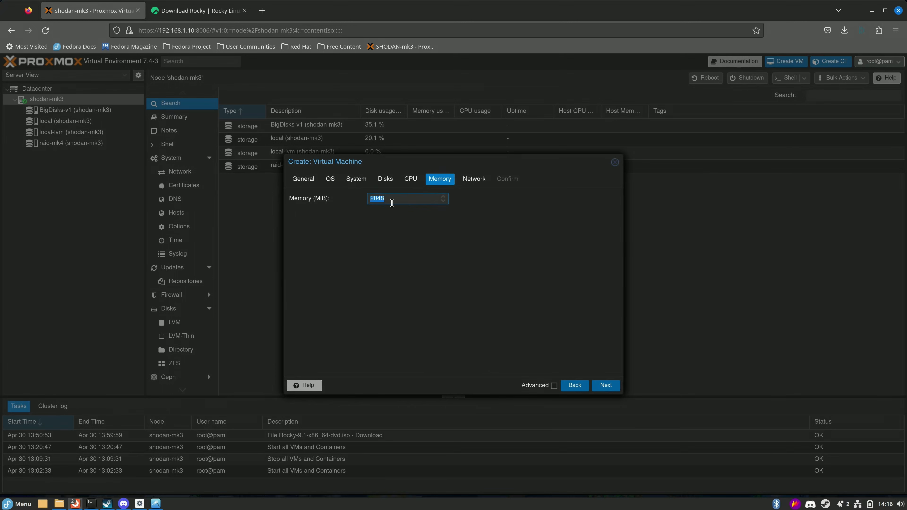
key("BackSpace")
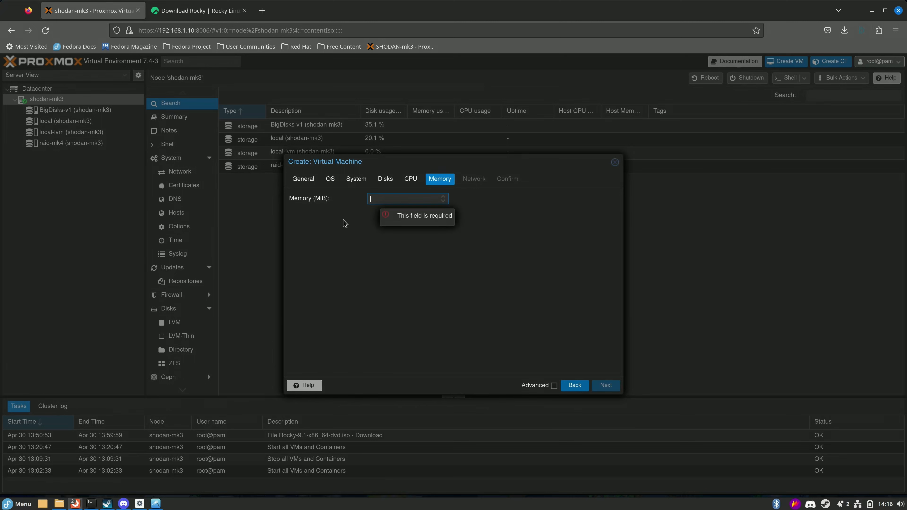
left_click(396, 213)
left_click(396, 201)
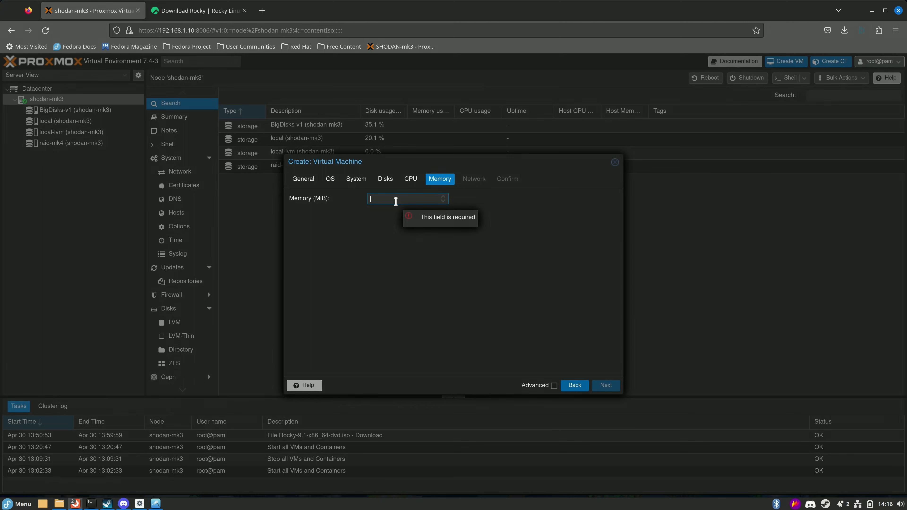
type("768")
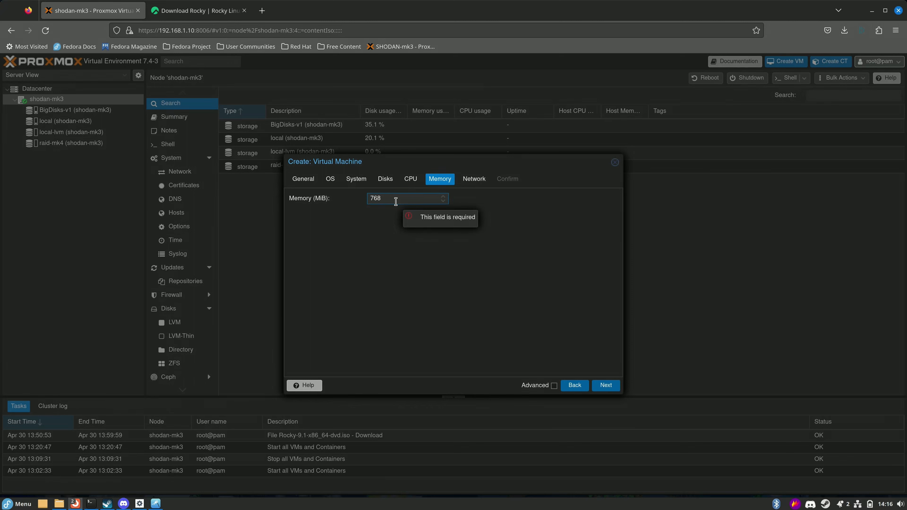
key("Return")
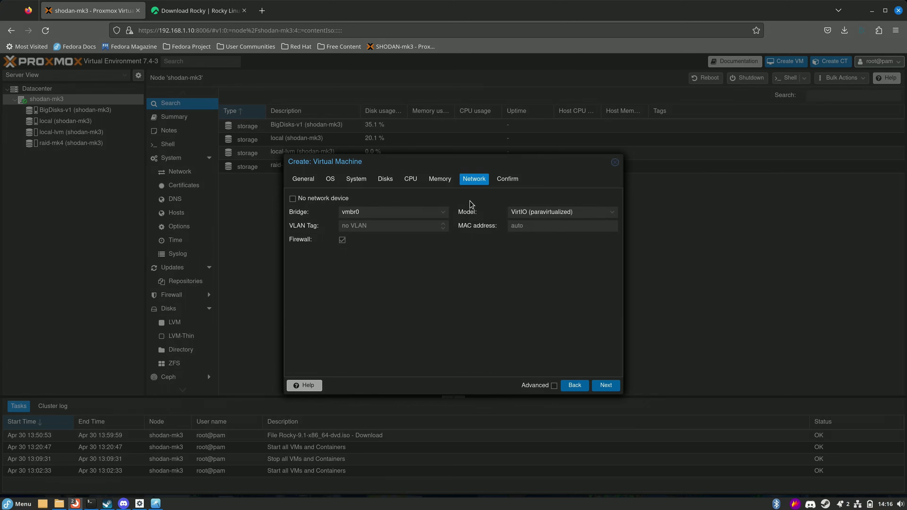
Keep the network device enabled on vmbr0 with auto MAC address and the VirtIO model.
left_click(292, 198)
left_click(293, 199)
left_click(538, 227)
left_click(523, 285)
left_click(610, 212)
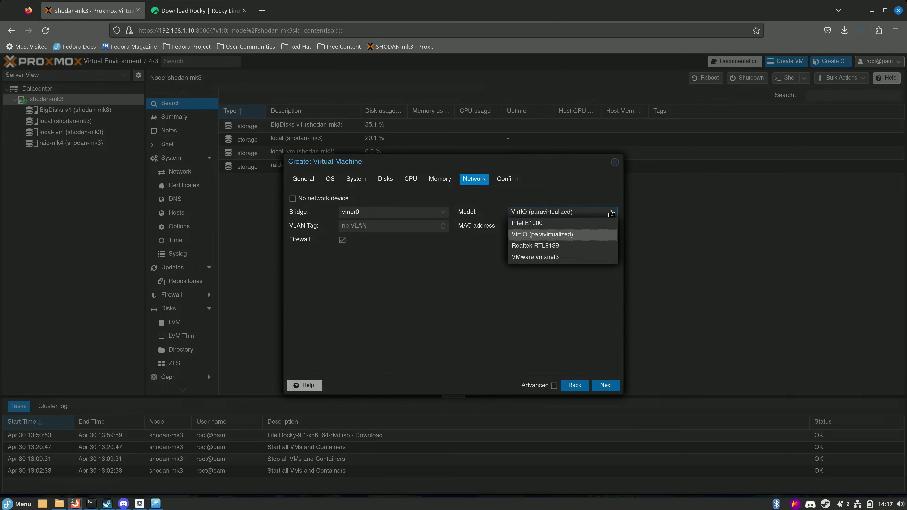
left_click(445, 281)
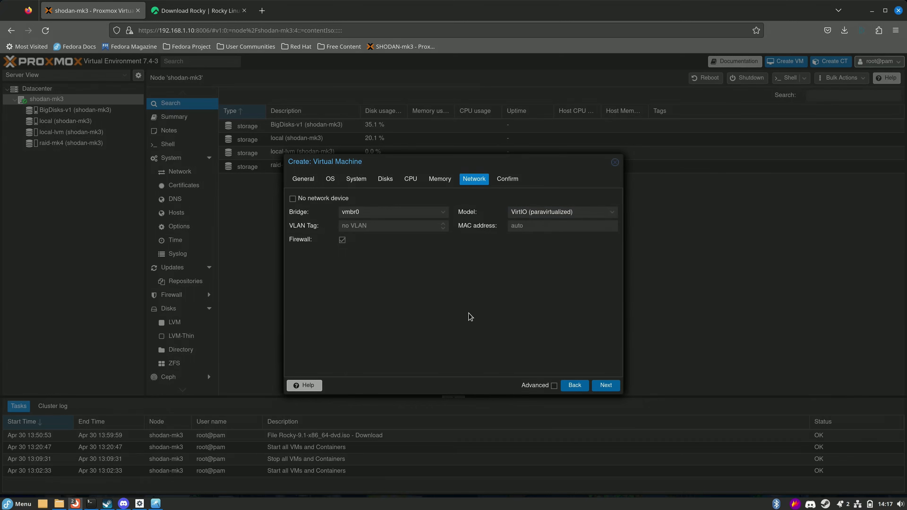
Review the Confirm summary and finish creating VM 999.
left_click(605, 385)
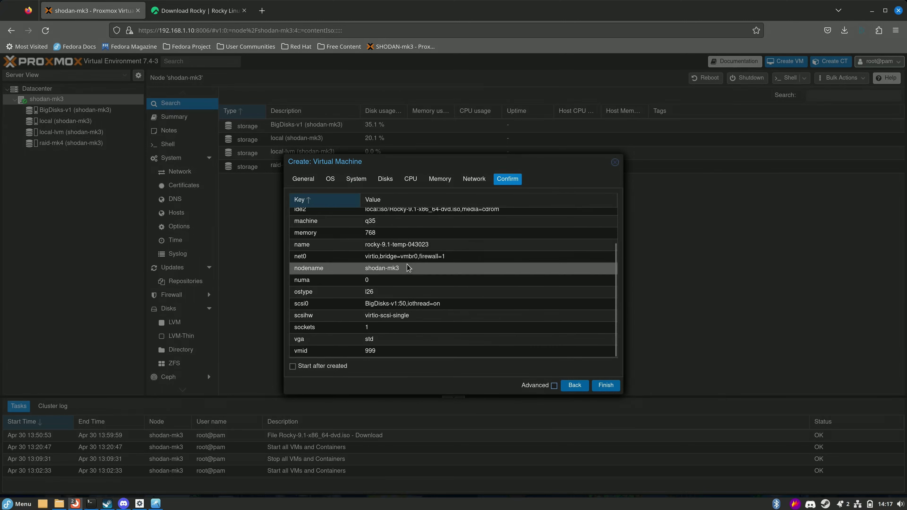
scroll(409, 317, "up", 3)
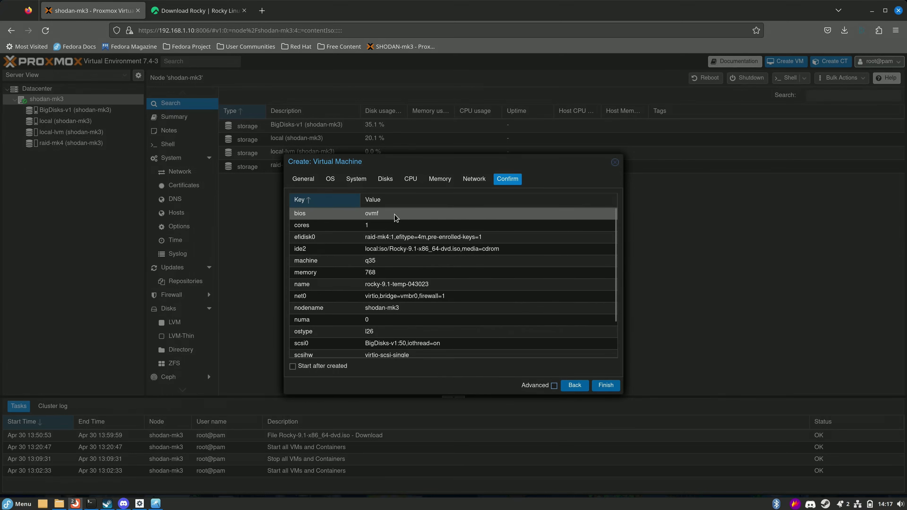
scroll(418, 260, "down", 3)
scroll(358, 238, "up", 3)
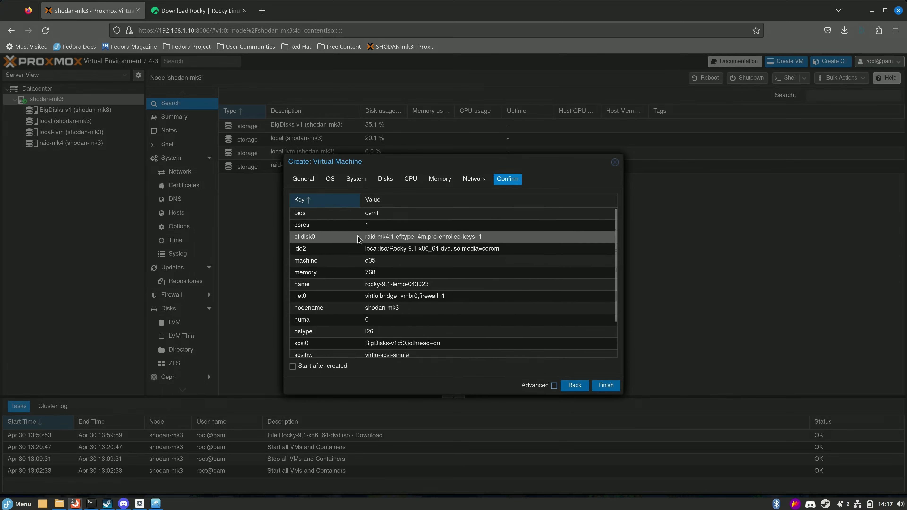
scroll(422, 268, "down", 3)
left_click(606, 385)
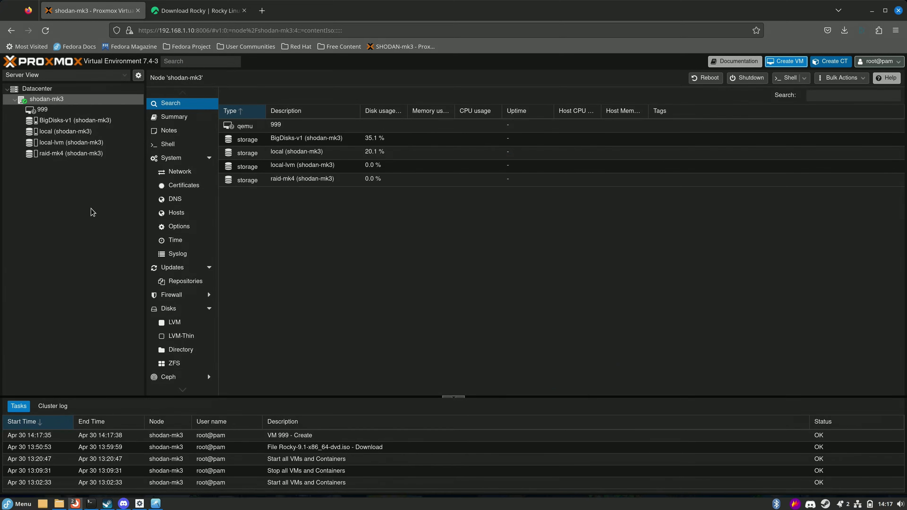
Check VM 999's Summary, then view its Hardware list: 768 MiB memory, 50G disk, VirtIO network.
left_click(42, 109)
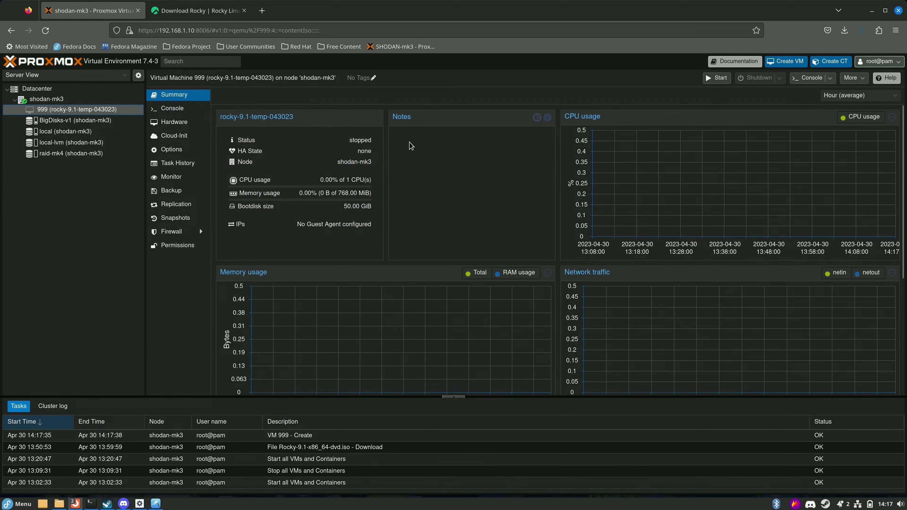
left_click_drag(242, 152, 369, 164)
left_click(360, 152)
left_click(262, 162)
left_click(295, 209)
left_click_drag(241, 180, 244, 181)
left_click(297, 181)
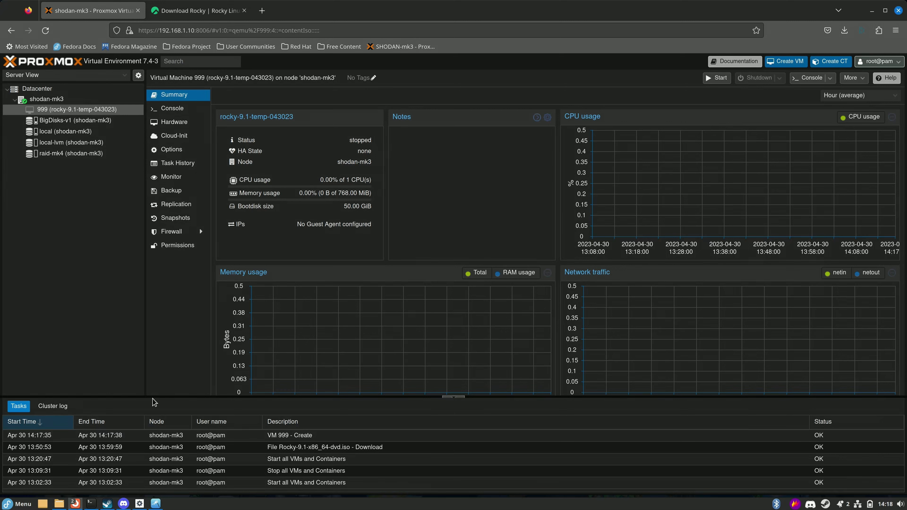
left_click(168, 125)
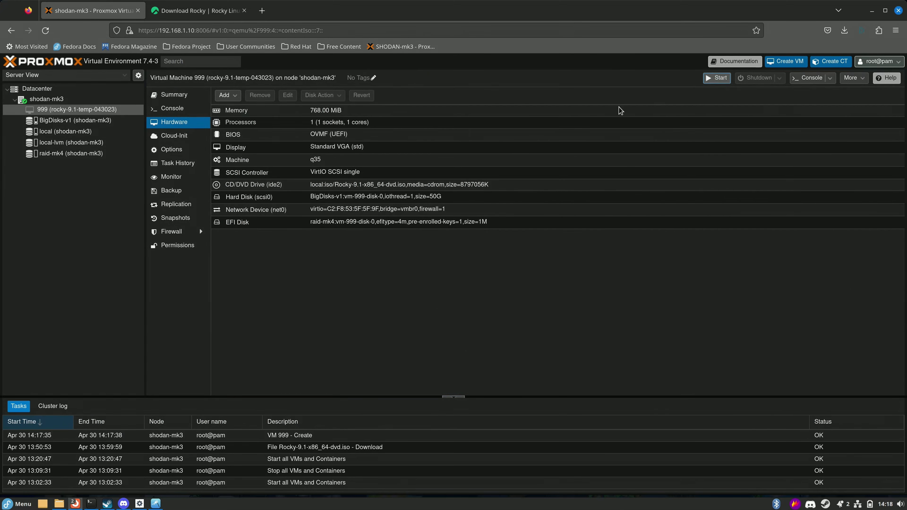
Boot VM 999 from 'Install Rocky Linux 9.1' in the console, then shut it down after the kernel panic.
left_click(172, 108)
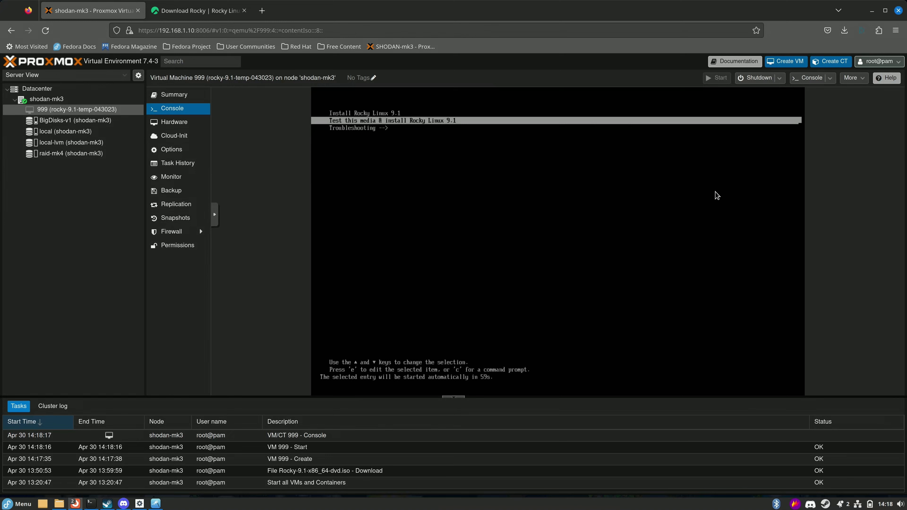
key("Up")
key("Down")
key("Down")
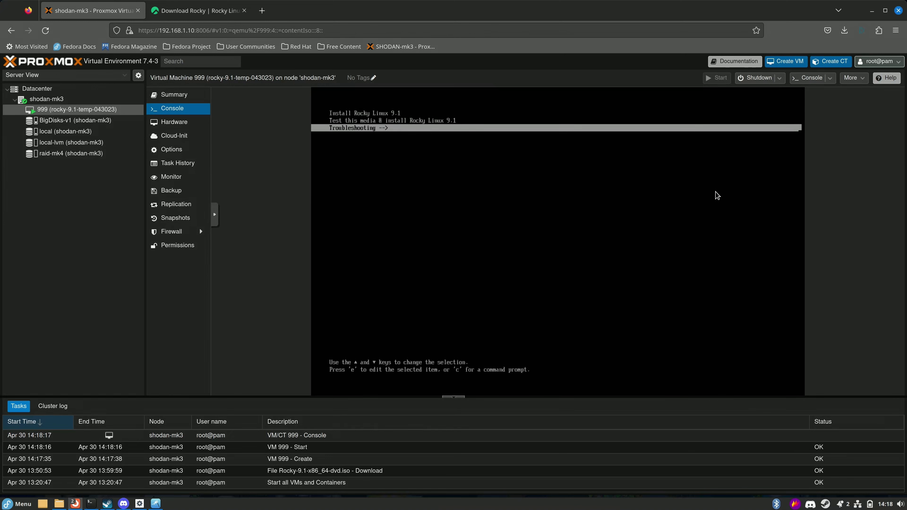
key("Up")
key("Up")
key("Return")
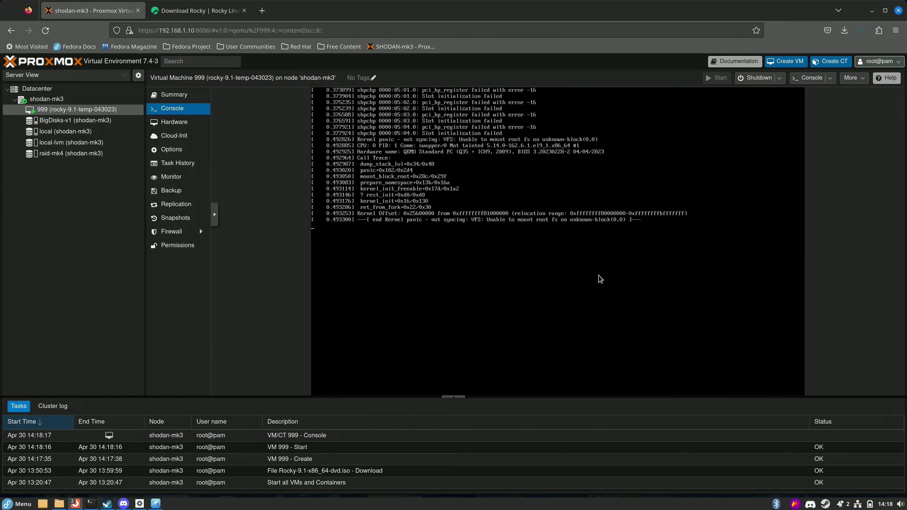
left_click(755, 78)
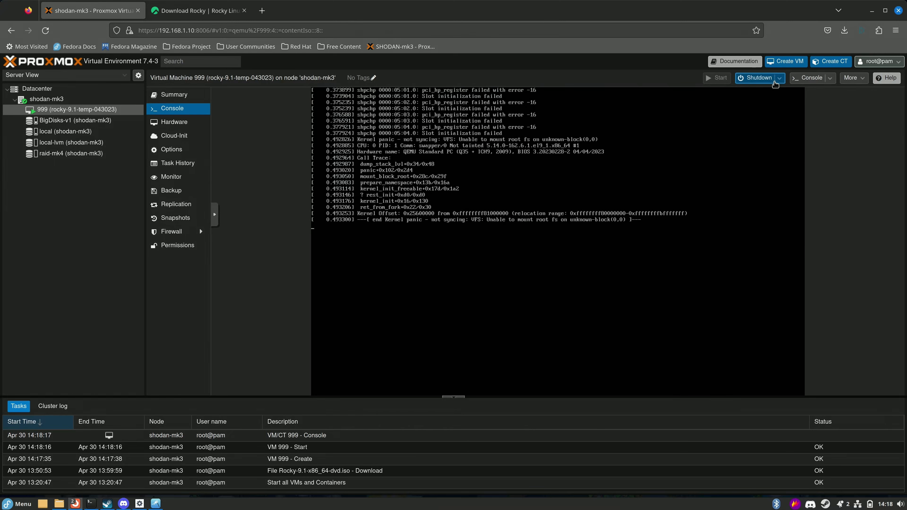
left_click(432, 297)
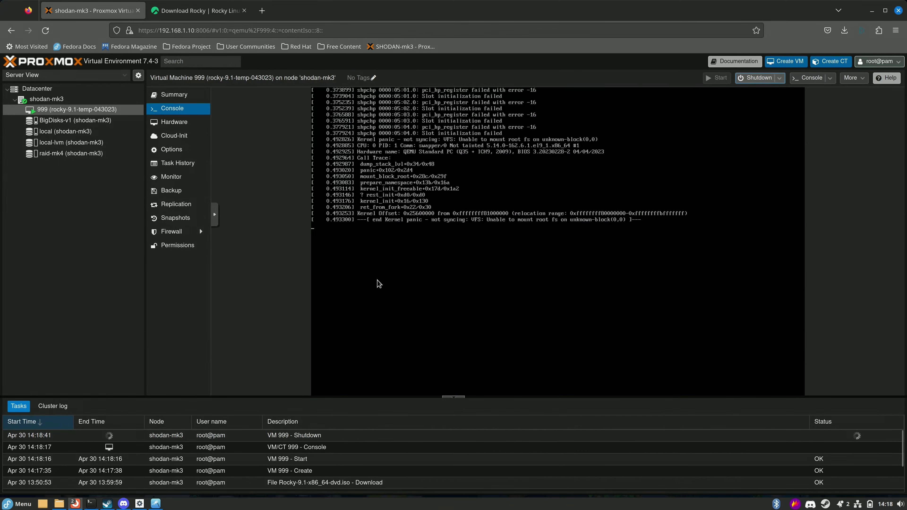
Force-stop VM 999 and widen the task Status column to read the lock-999.conf timeout error.
left_click(781, 78)
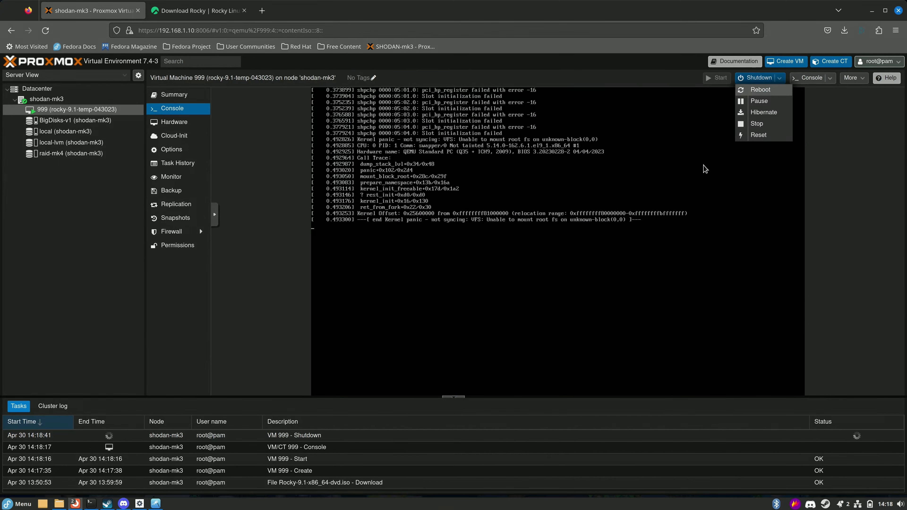
left_click(764, 124)
left_click(432, 296)
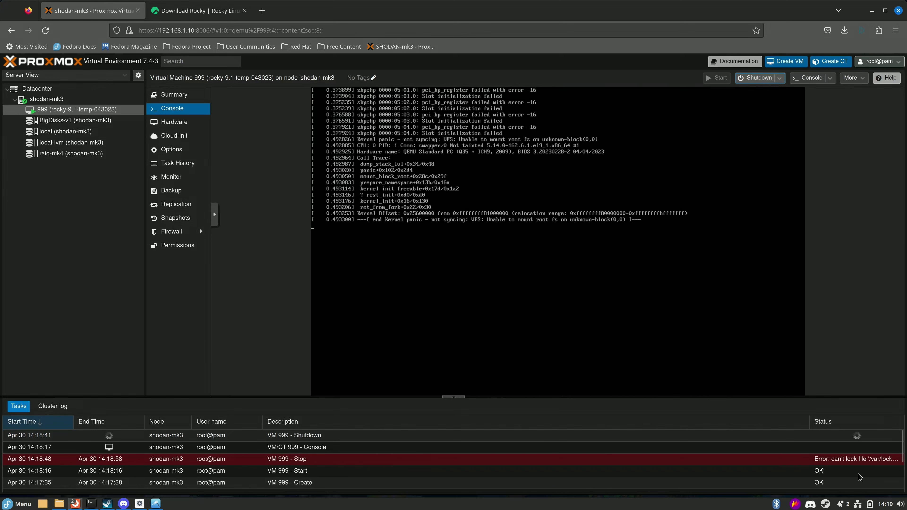
left_click(850, 461)
left_click_drag(810, 423, 713, 425)
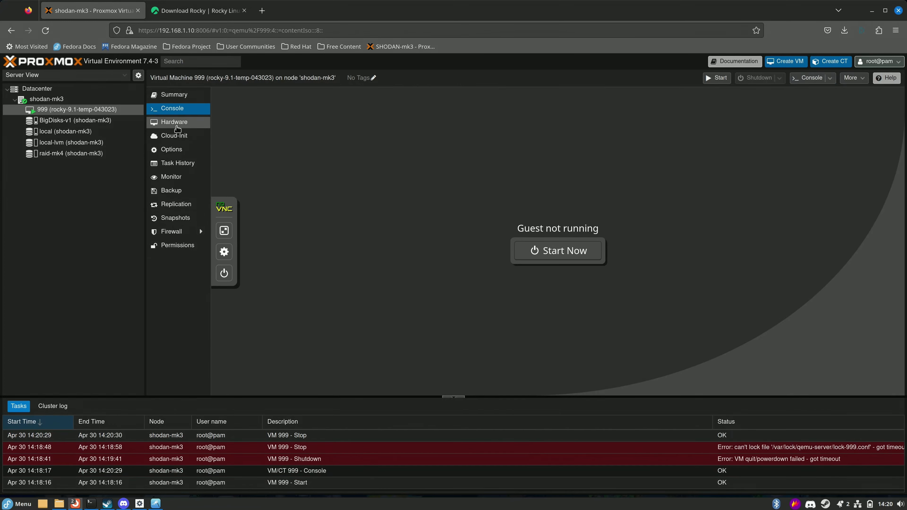
Raise VM 999's memory from 768 MiB to 1024 MiB.
left_click(175, 122)
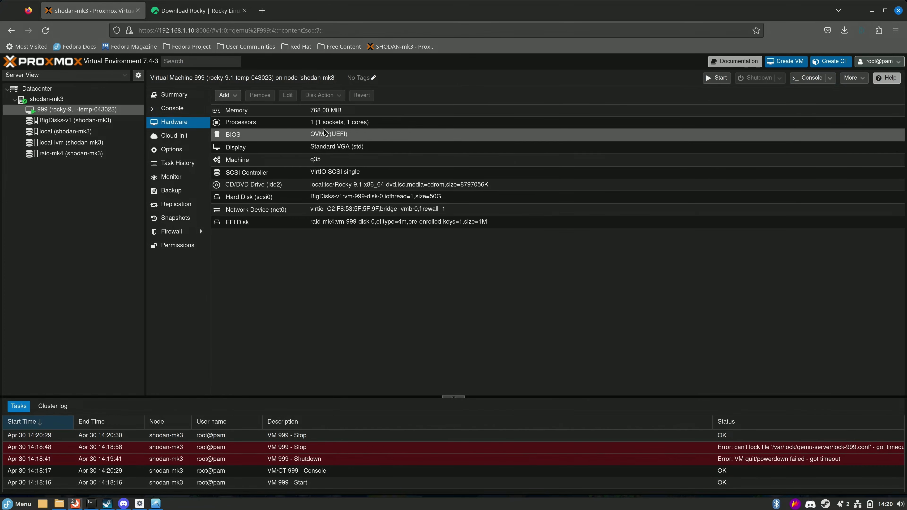
left_click(298, 114)
left_click(287, 95)
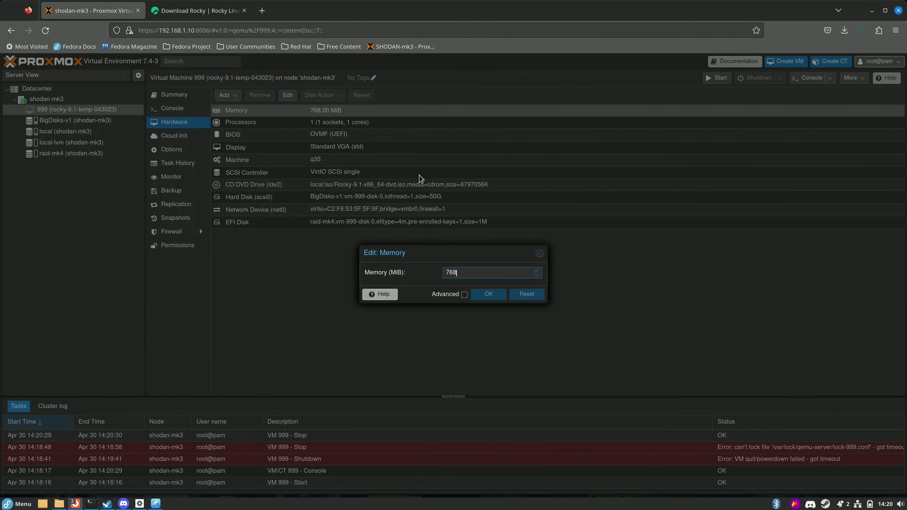
left_click_drag(464, 274, 369, 276)
type("1024")
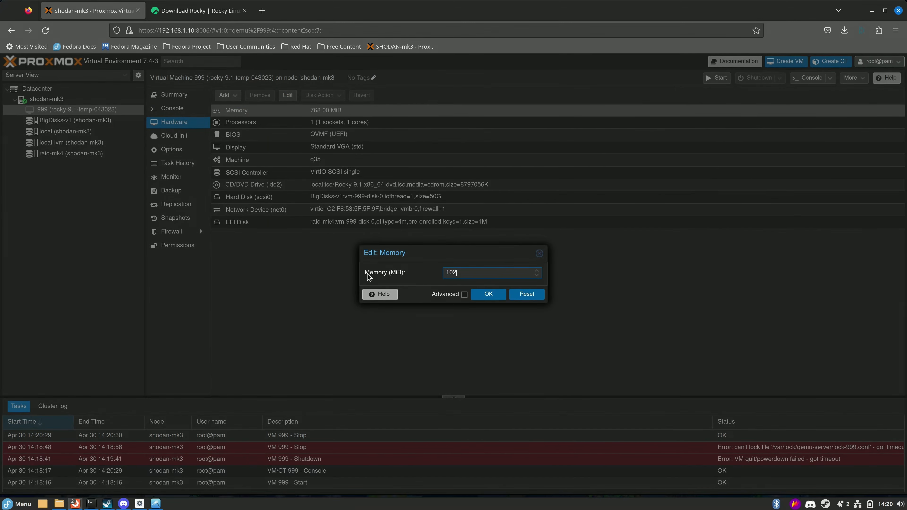
left_click(488, 293)
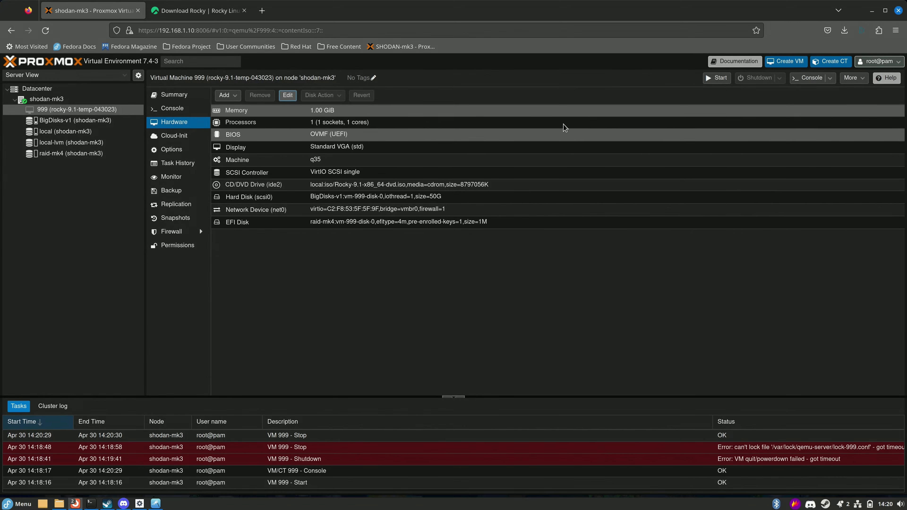
Start VM 999, open its console, and switch to the Bugzilla bug 1907030 tab.
left_click(716, 78)
left_click(173, 108)
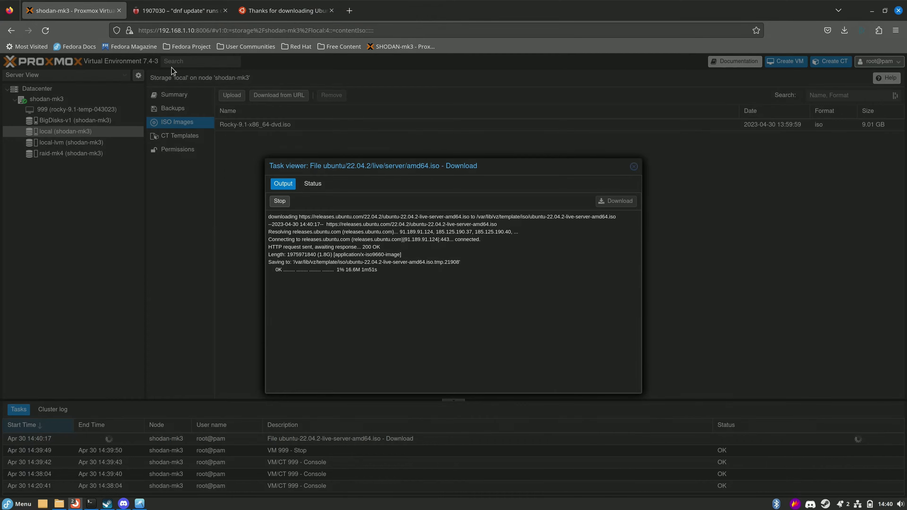
left_click(179, 10)
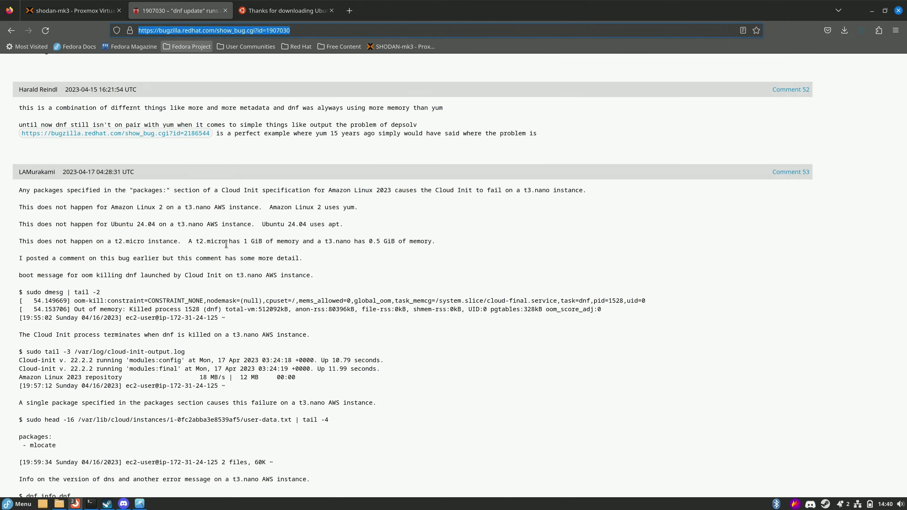
Scroll through bug 1907030's description and highlight its title.
scroll(226, 244, "up", 15)
scroll(225, 227, "up", 15)
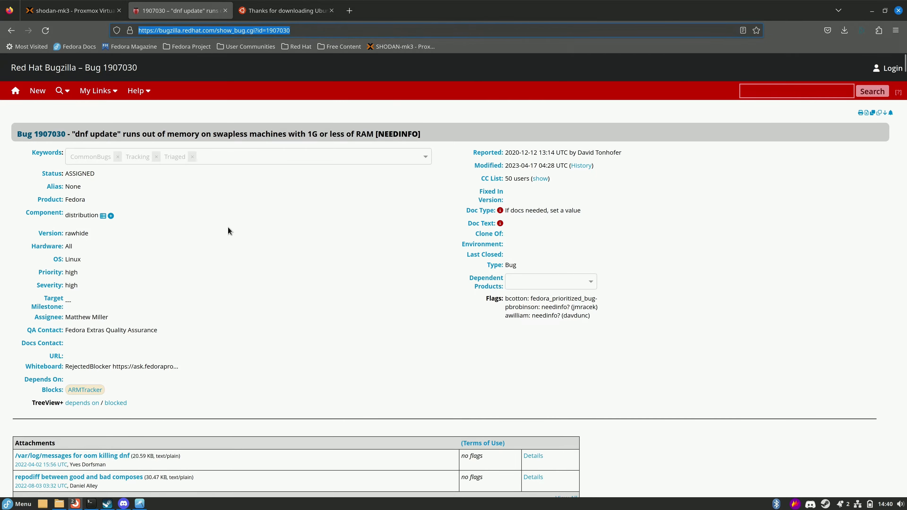
scroll(229, 229, "down", 20)
scroll(247, 218, "down", 15)
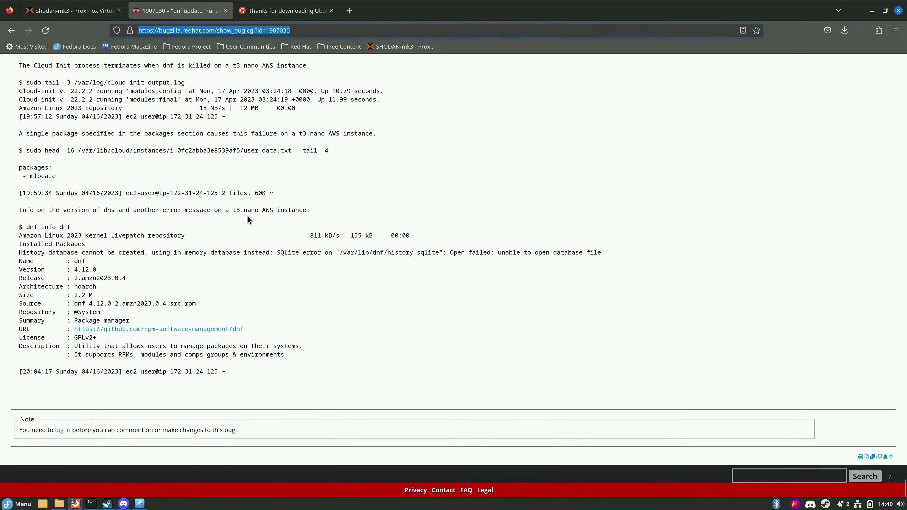
scroll(251, 241, "up", 20)
scroll(250, 238, "up", 20)
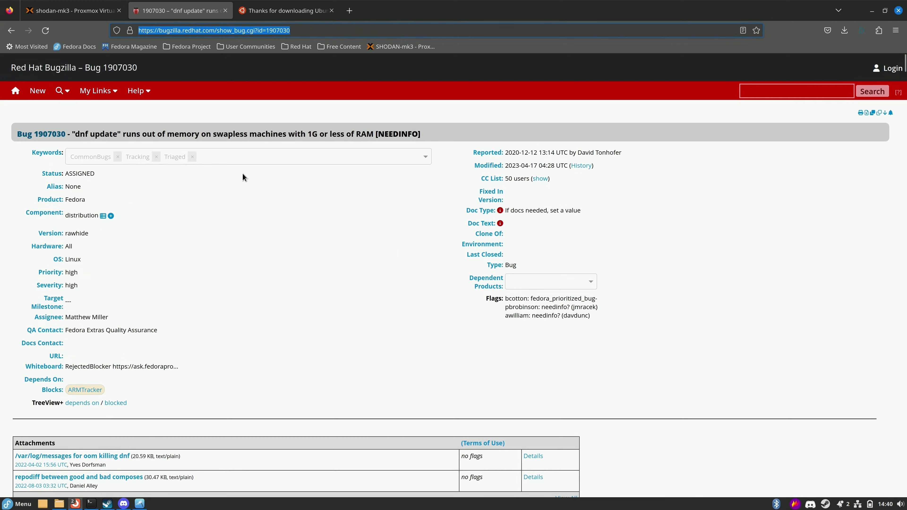
left_click_drag(76, 134, 358, 134)
left_click(269, 232)
Read the latest comments, including comment 53's date, then return to the Proxmox tab.
key("End")
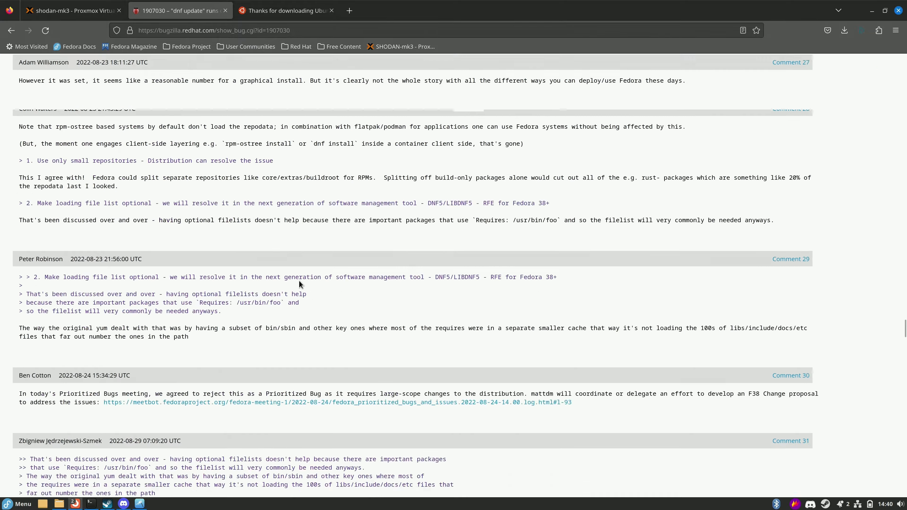
scroll(278, 324, "up", 10)
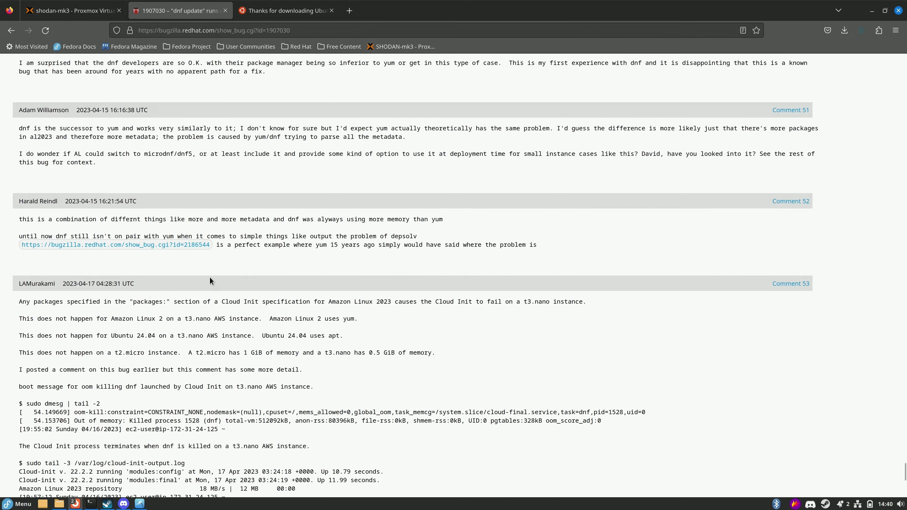
scroll(91, 262, "down", 2)
left_click_drag(64, 207, 202, 207)
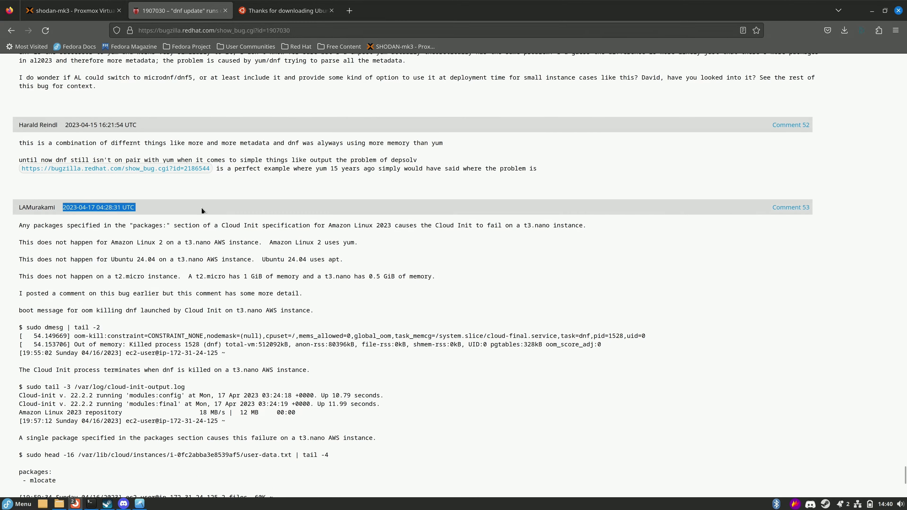
left_click(180, 301)
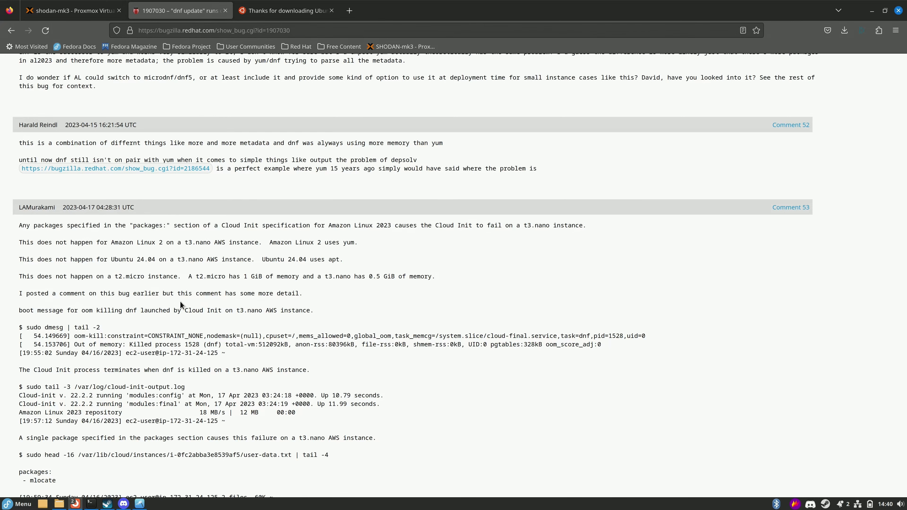
scroll(180, 301, "down", 8)
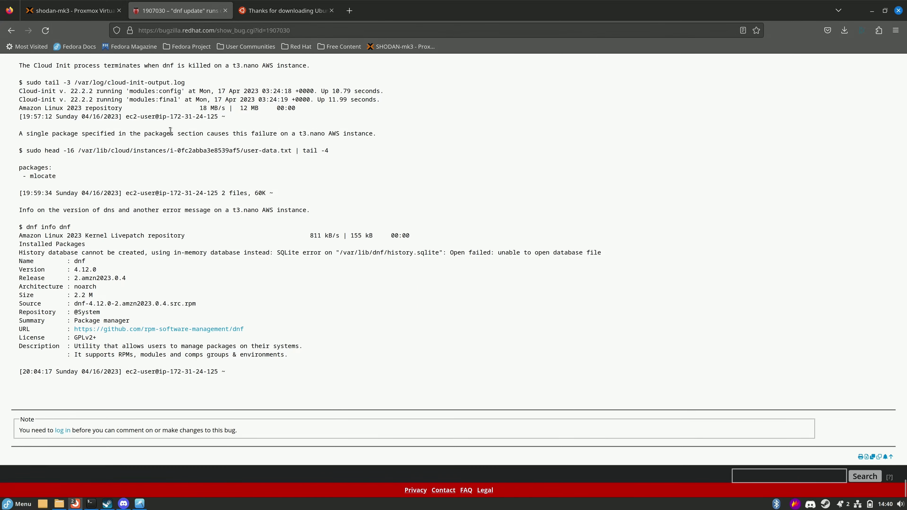
scroll(183, 253, "up", 2)
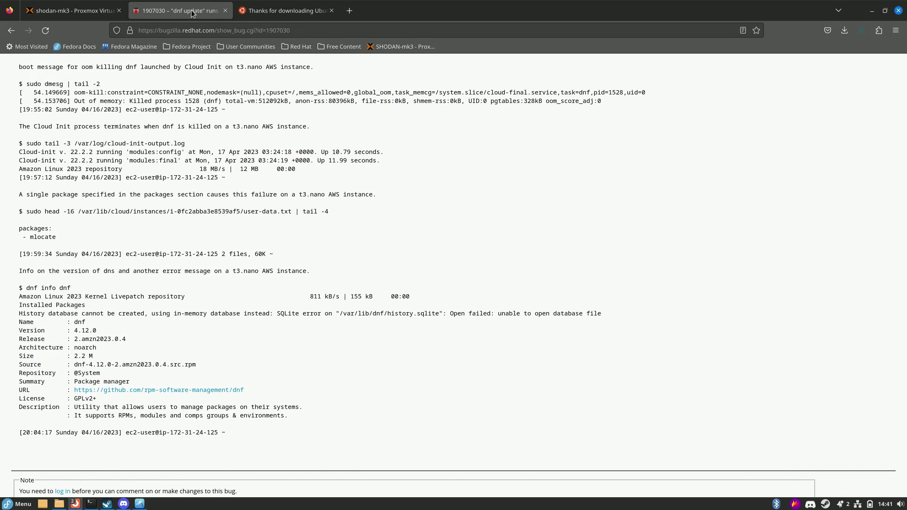
left_click(283, 10)
left_click(165, 11)
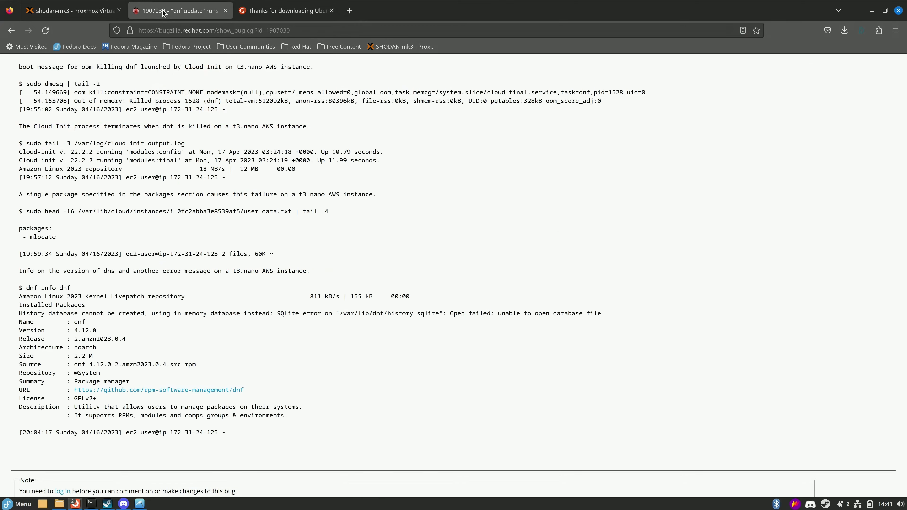
left_click(66, 7)
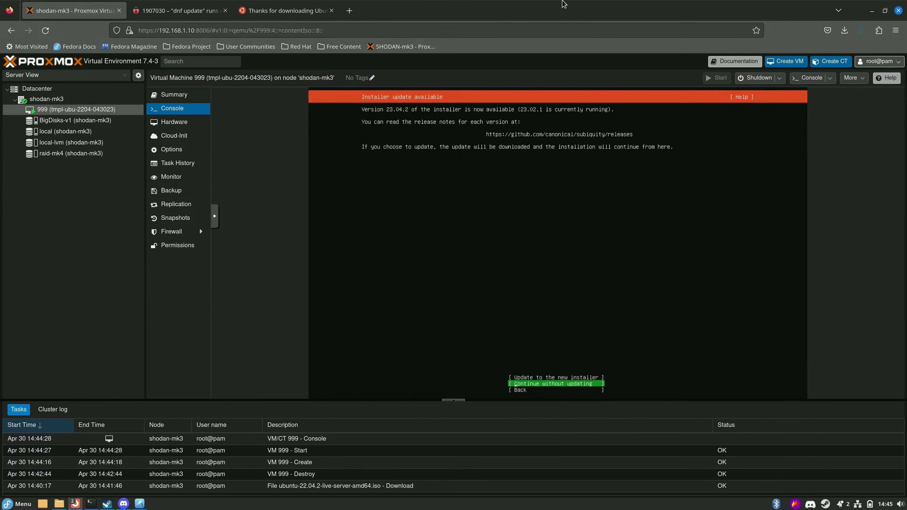
left_click(177, 100)
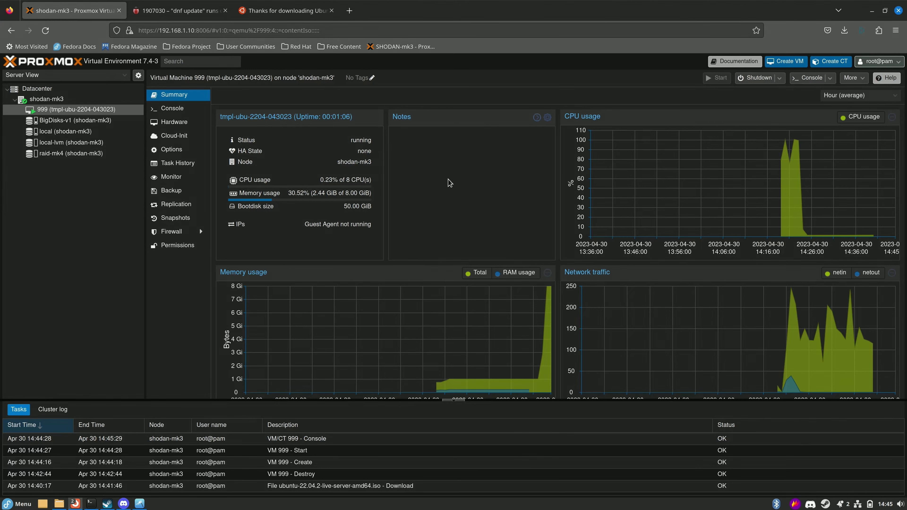
left_click(168, 108)
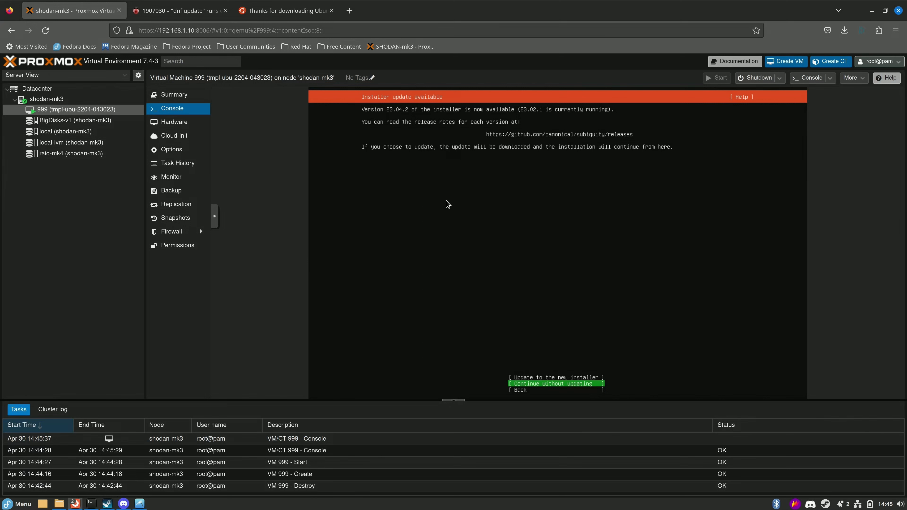
Choose 'Update to the new installer', then open VM 999's console in a separate noVNC window.
key("Up")
key("Return")
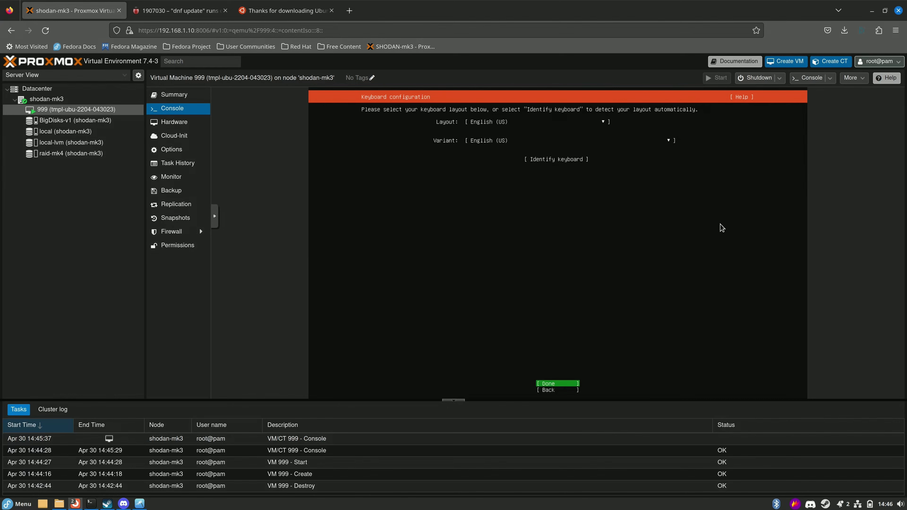
left_click(830, 78)
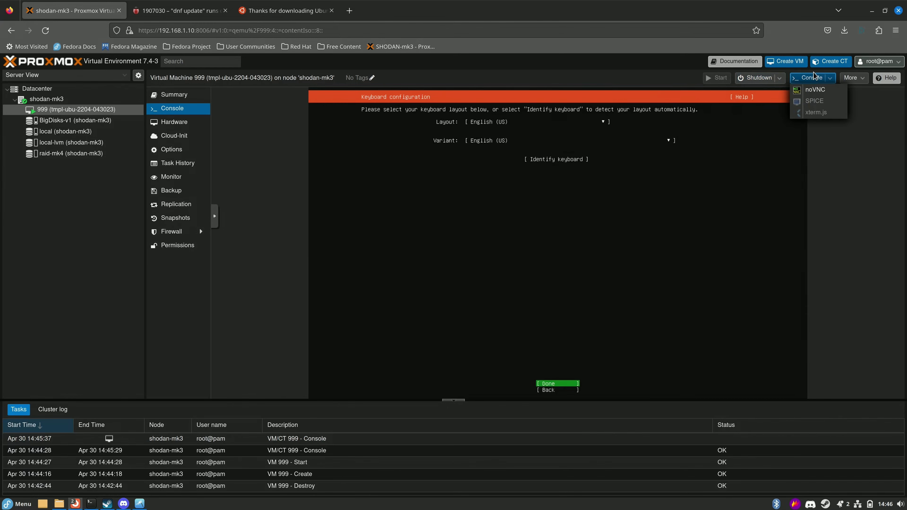
left_click(823, 90)
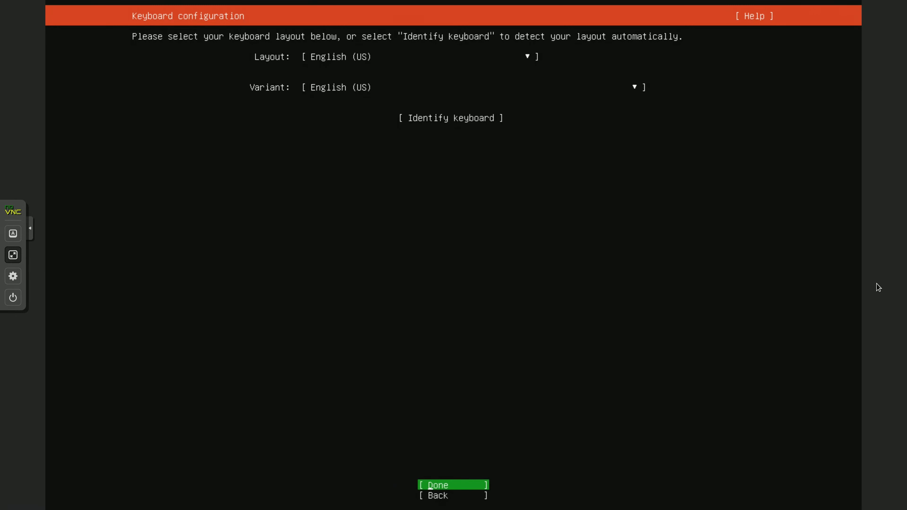
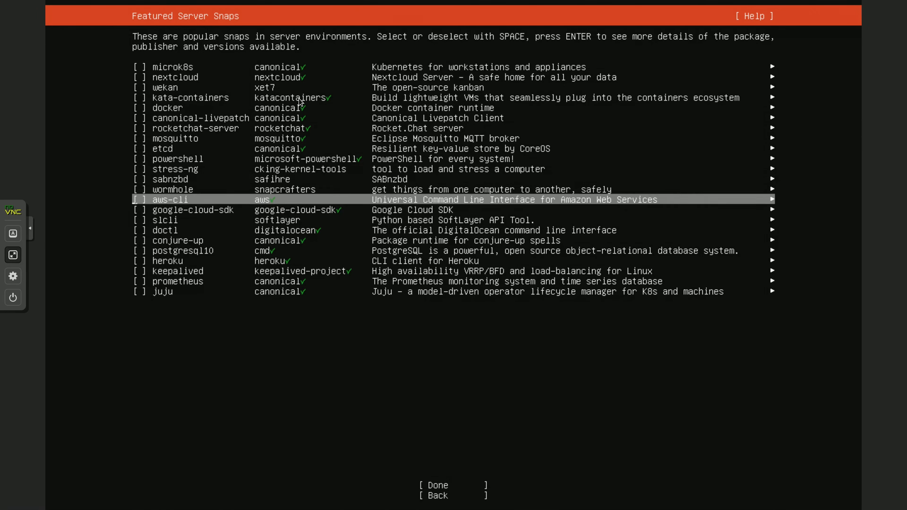
key("Down")
key("Down")
key("Down")
key("Down")
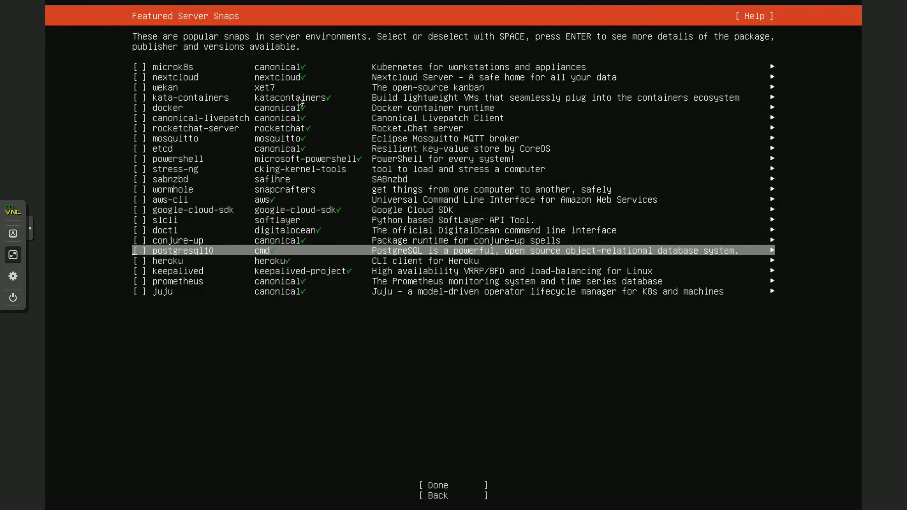
Leave all featured server snaps unselected and choose Done to start the Ubuntu installation.
key("Up")
key("Up")
key("Up")
key("Up")
key("Up")
key("Up")
key("Up")
key("Up")
key("Up")
key("Up")
key("Up")
key("Up")
key("Tab")
key("Tab")
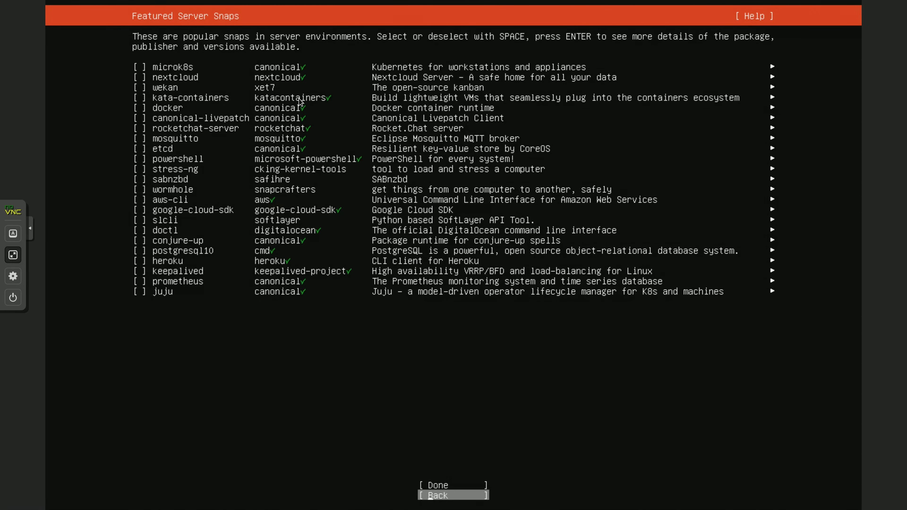
key("Up")
key("Return")
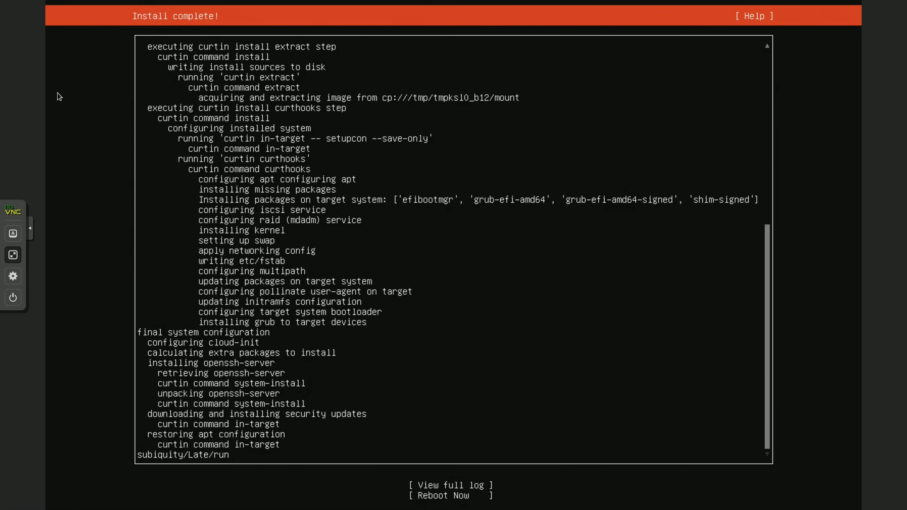
Choose Reboot Now and continue past the remove-installation-medium prompt.
key("Tab")
key("Return")
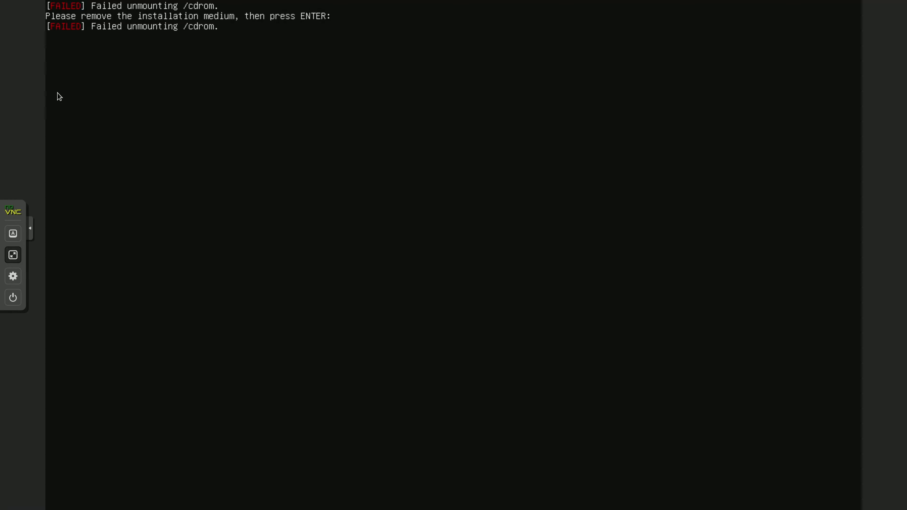
key("Return")
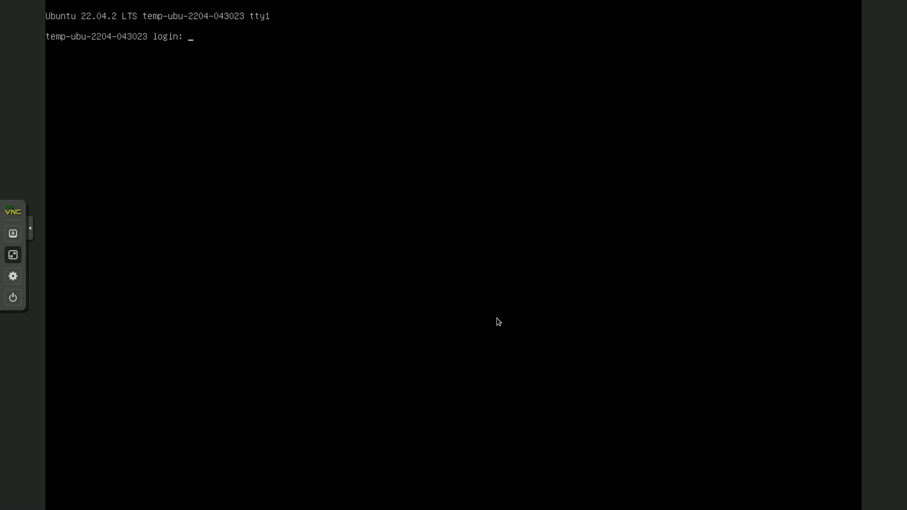
Leave full screen and close the pop-out noVNC console window.
key("Escape")
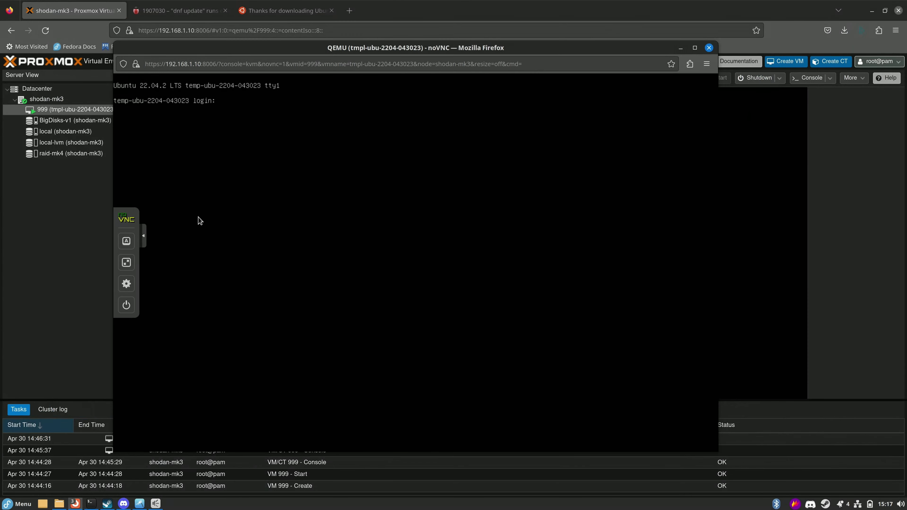
left_click_drag(320, 59, 315, 131)
left_click(709, 48)
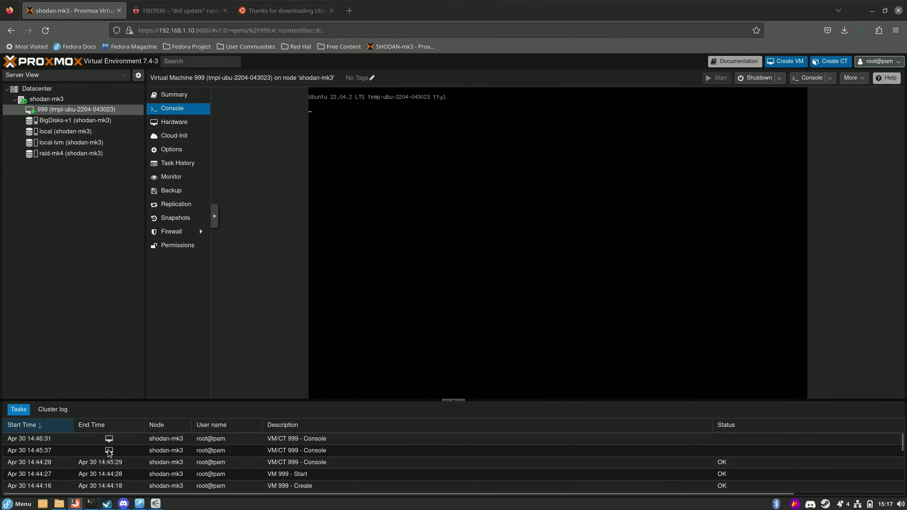
End the old SSH session to the host and open a new local terminal in the centre.
left_click(91, 503)
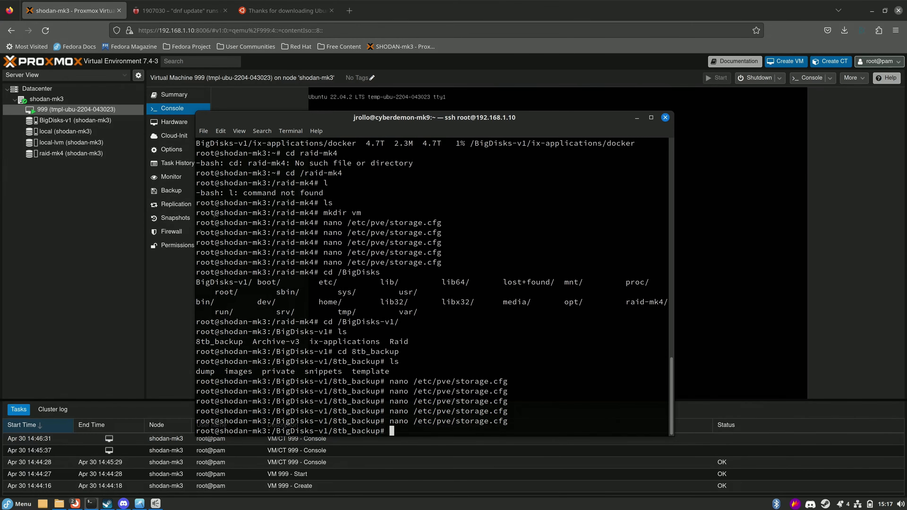
key("ctrl+d")
key("ctrl+d")
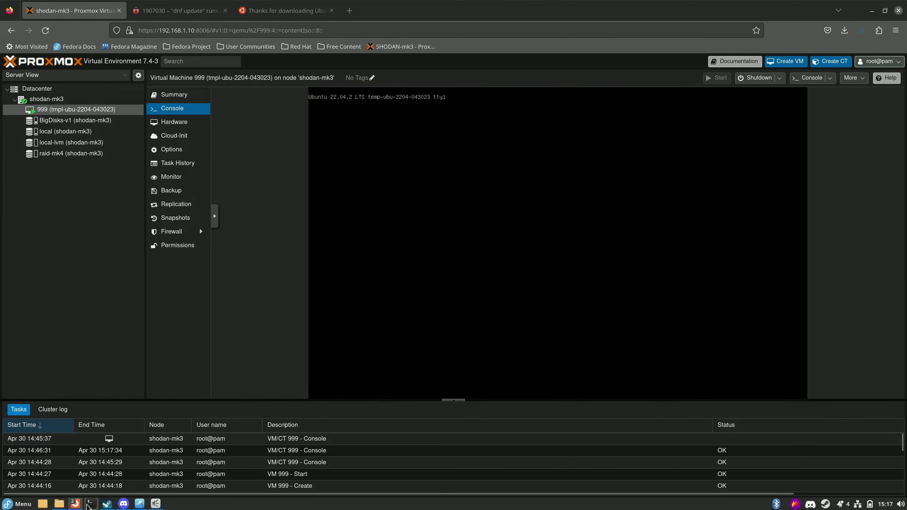
left_click(91, 504)
left_click_drag(194, 32, 359, 121)
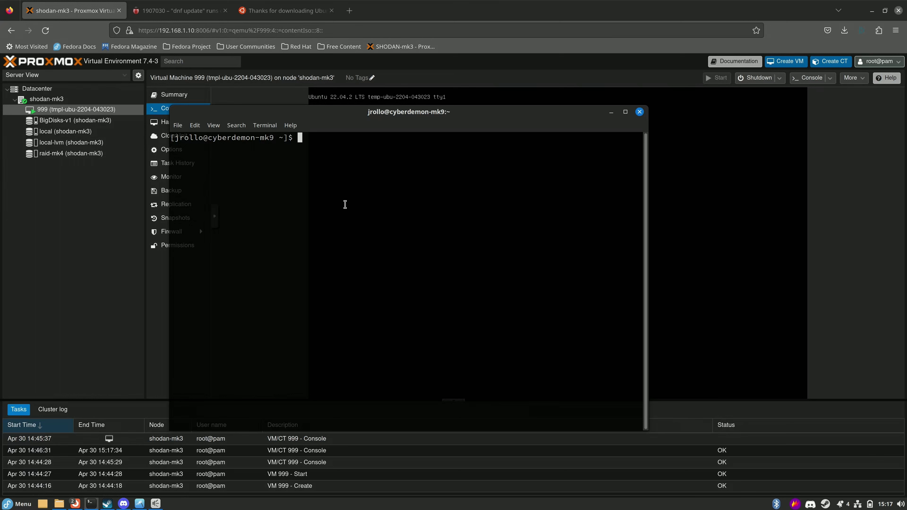
SSH into 192.168.1.9, accept the host key, and check disk usage with df -h.
type("ssh 192.168.1.9")
key("Return")
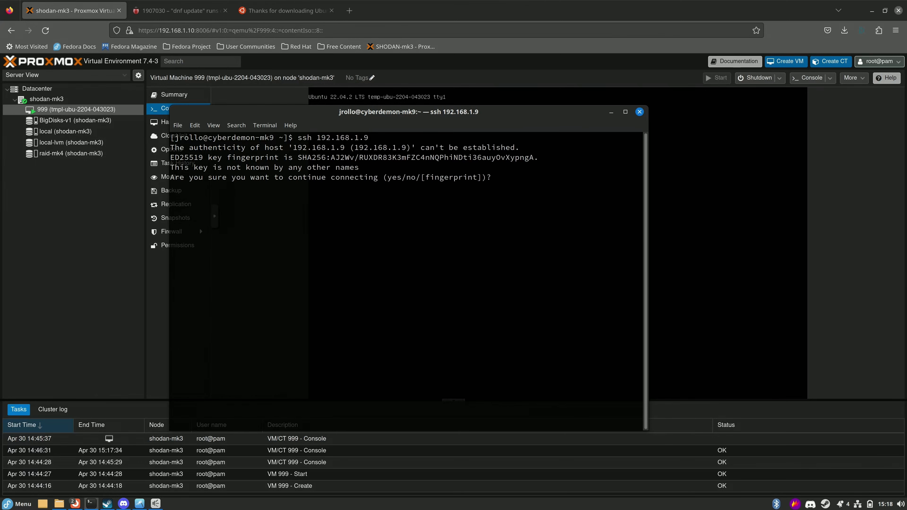
type("yes")
key("Return")
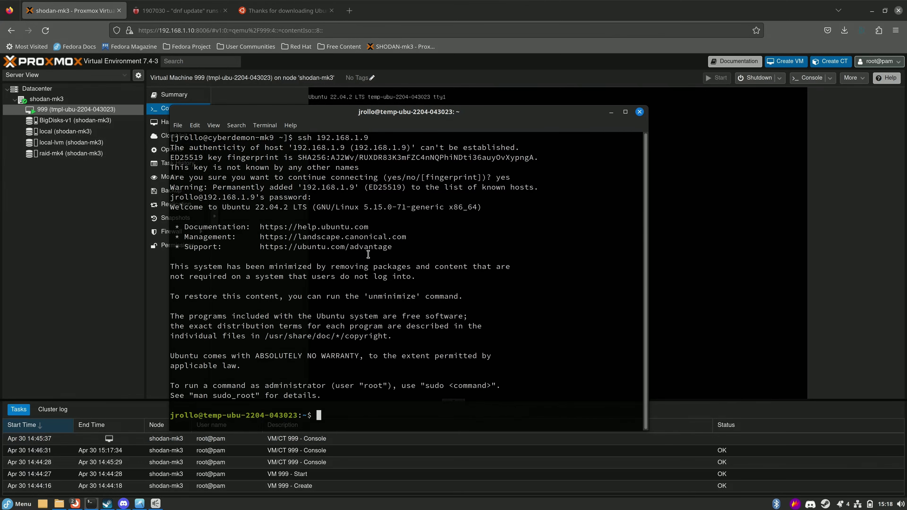
left_click_drag(442, 112, 479, 89)
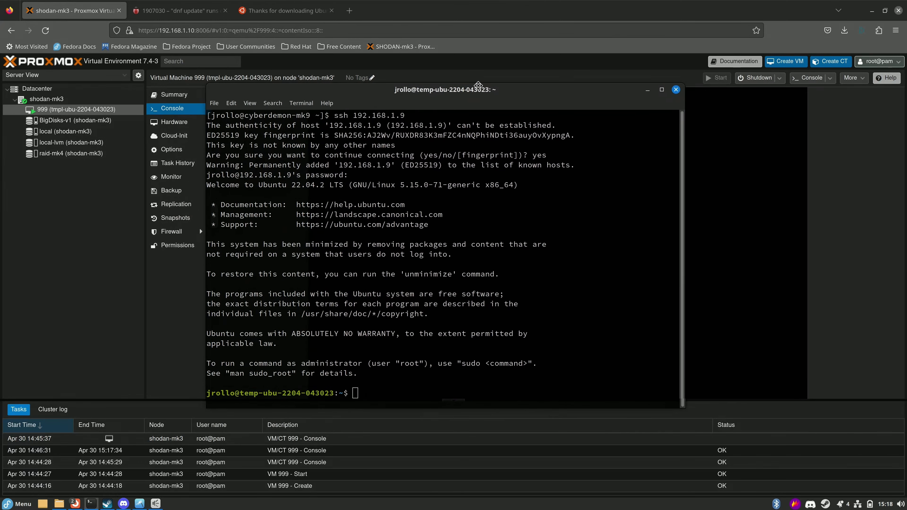
type("df -h")
key("Return")
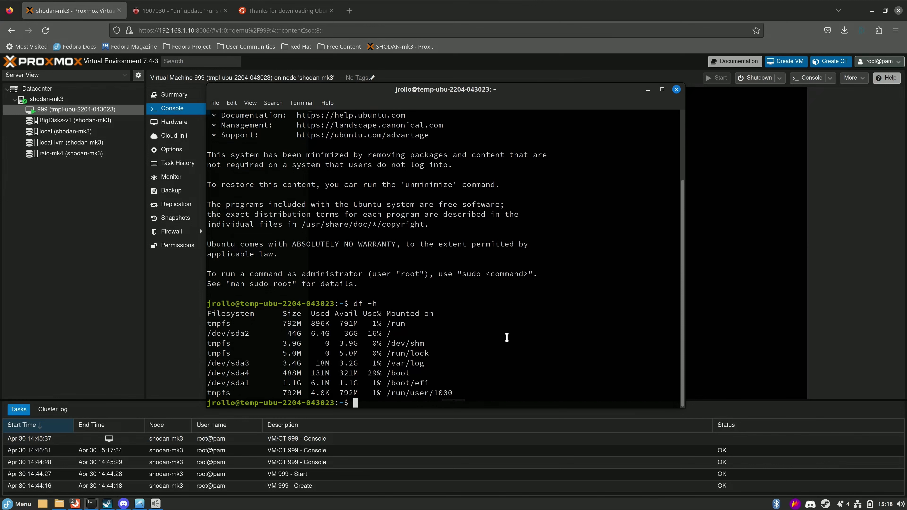
Become root with sudo su and enter 'apt update && apt upgrade'.
type("sudo su")
key("Return")
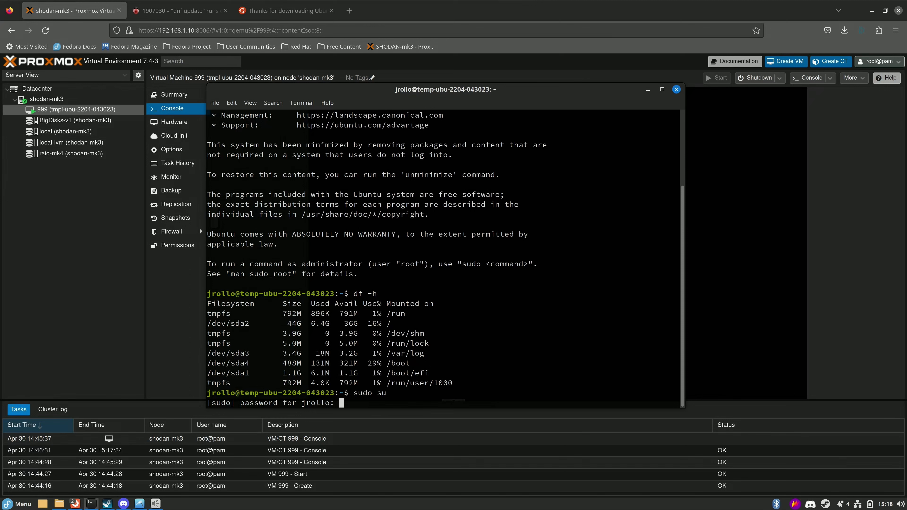
key("Return")
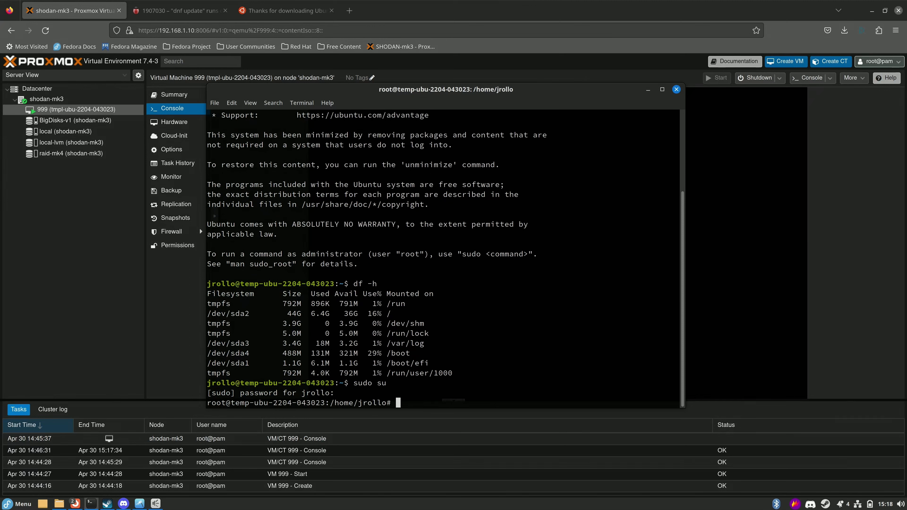
type("apt update && apt upgrade")
Run the upgrade, answer y, maximize the terminal, and skip restarting outdated services.
key("Return")
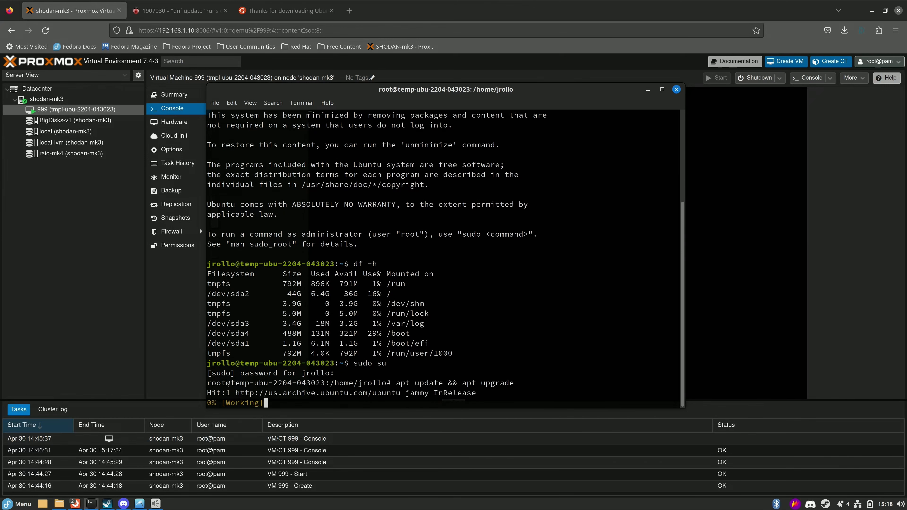
type("y")
key("Return")
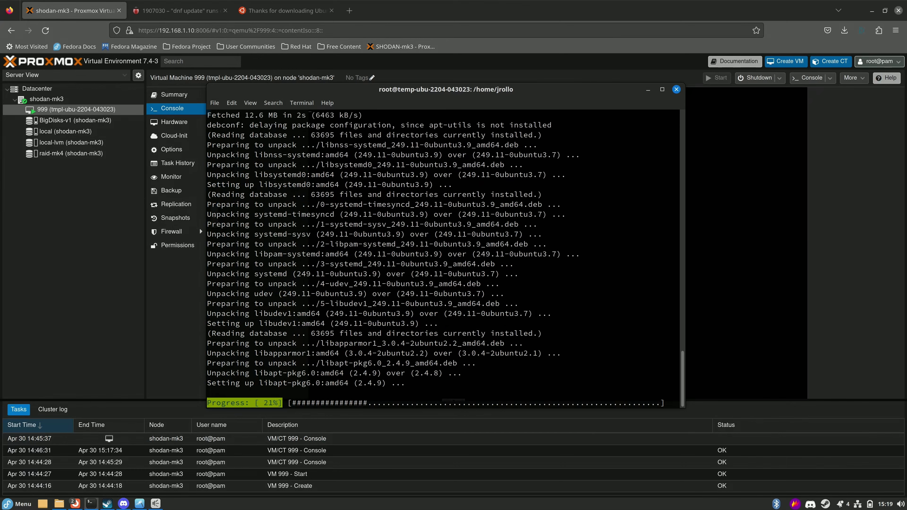
mouse_move(362, 89)
left_mouse_down()
mouse_move(452, 94)
mouse_move(451, 128)
mouse_move(368, 106)
left_mouse_up()
left_click(174, 94)
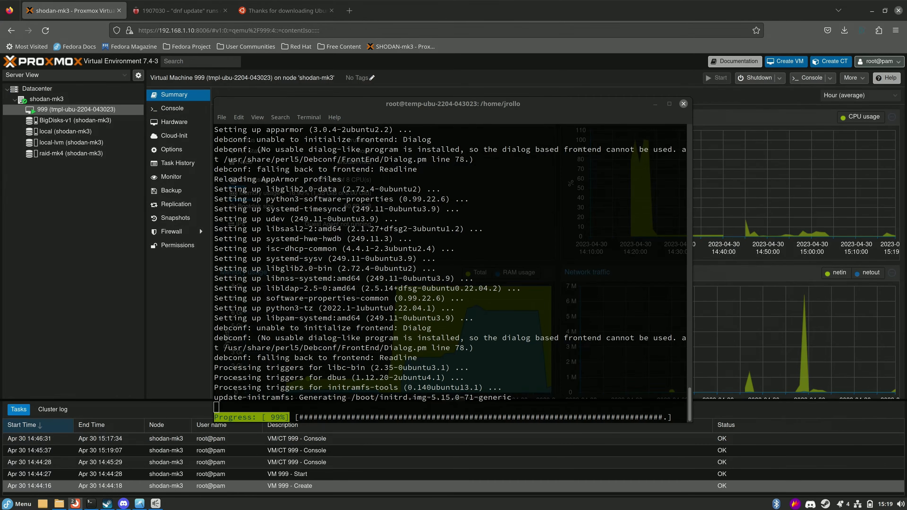
double_click(516, 104)
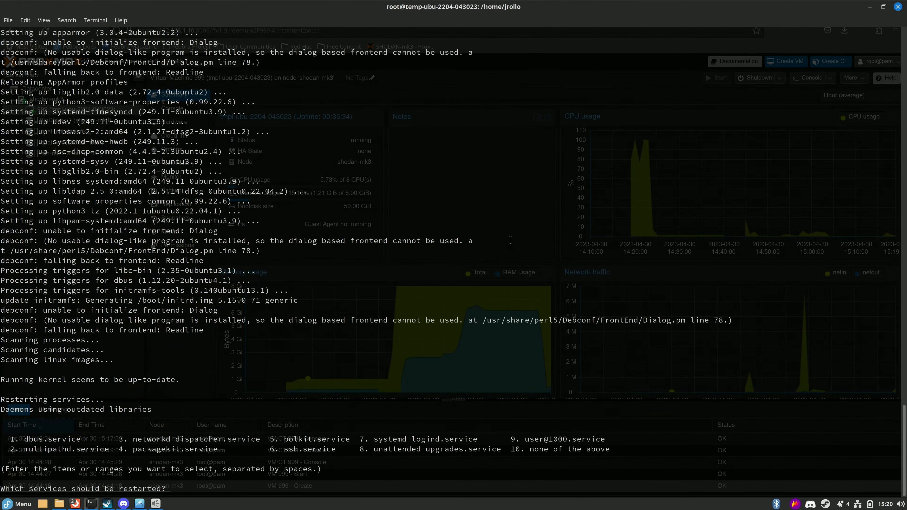
key("Return")
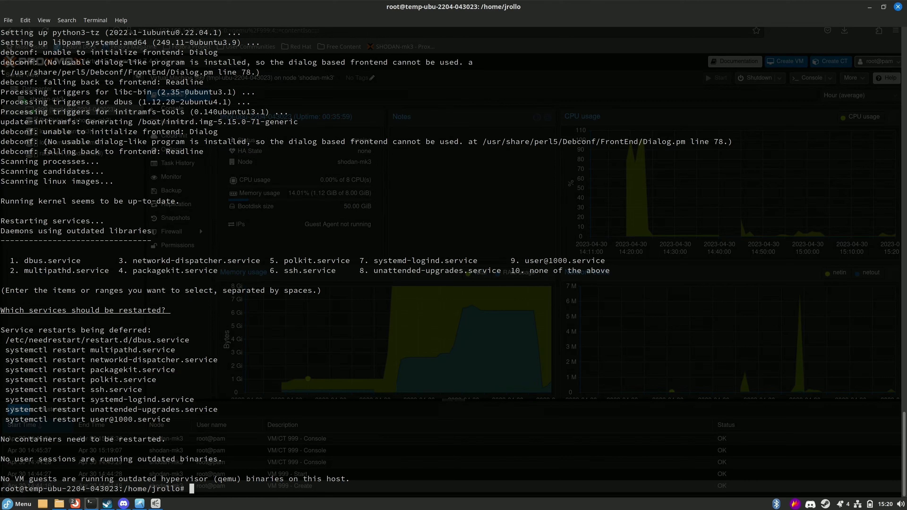
type("apt install qemu-guest-agent")
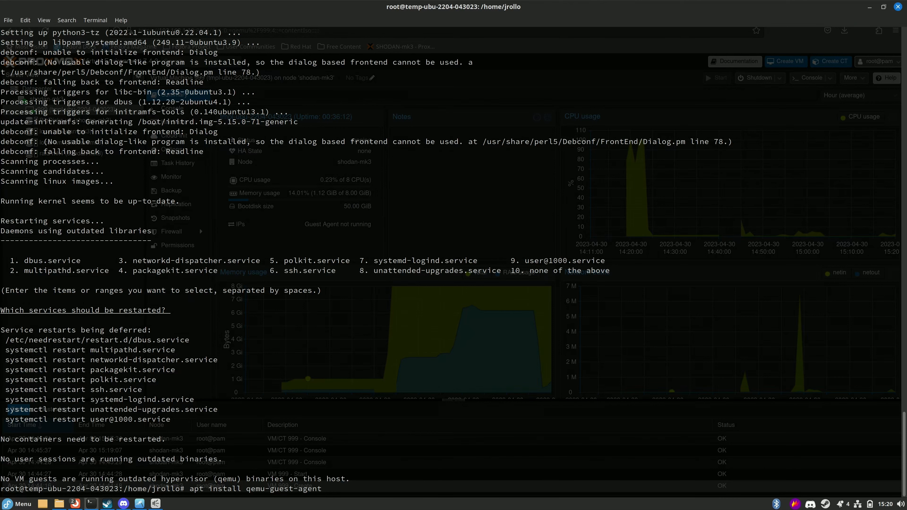
Install qemu-guest-agent on the VM, then enter 'apt install certbot git htop tree'.
key("Return")
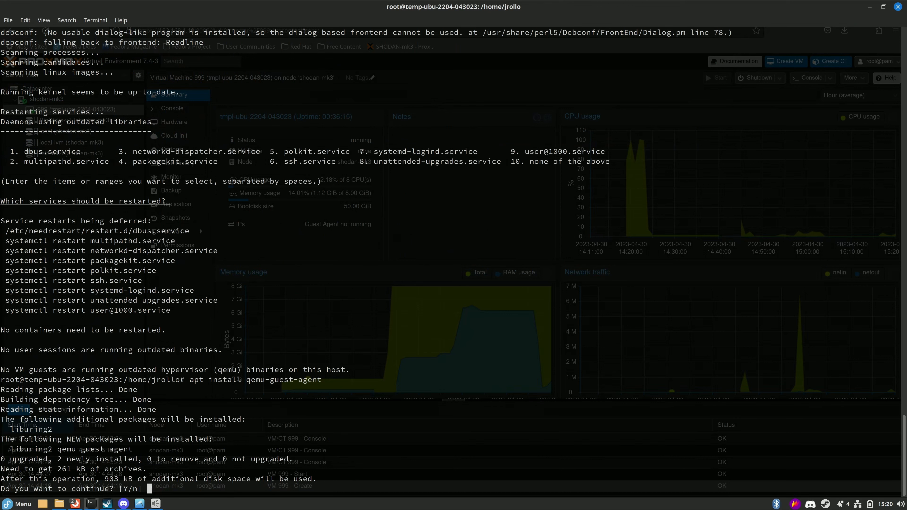
key("Return")
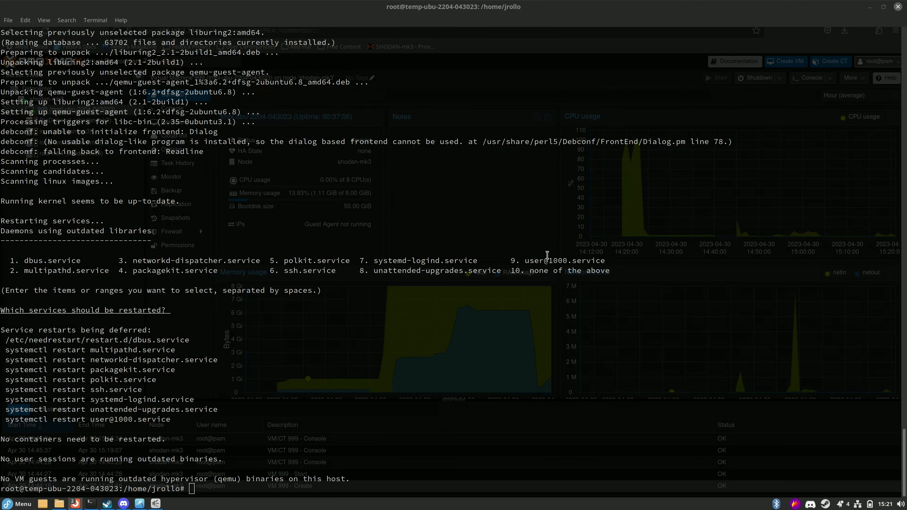
left_click(581, 292)
type("apt install c")
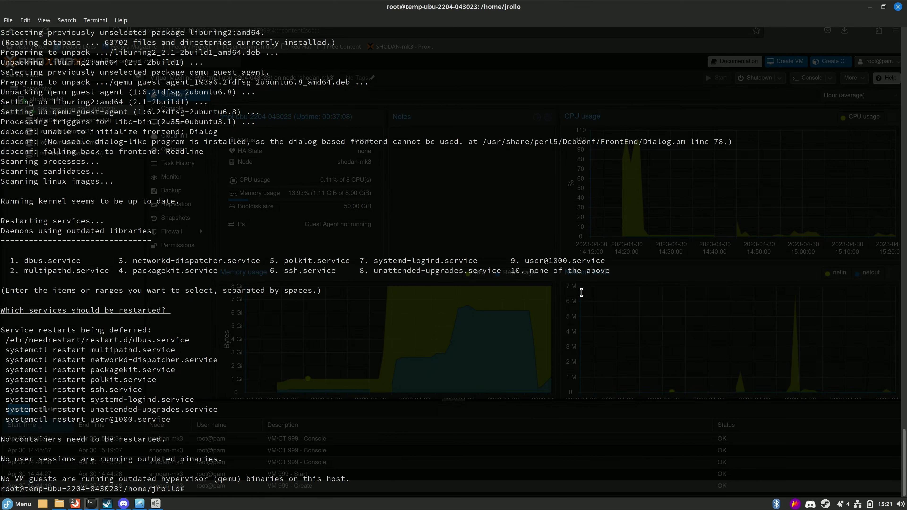
type("ertbot git htop tree")
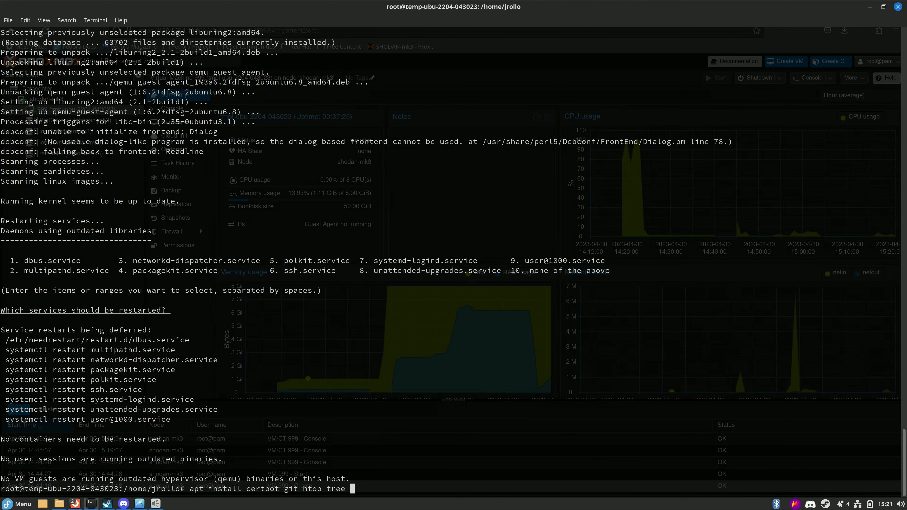
Install certbot, git, htop, tree, iotop, neofetch, nfs-common and ufw, confirming with Y.
type("iotop")
key("BackSpace")
key("BackSpace")
key("BackSpace")
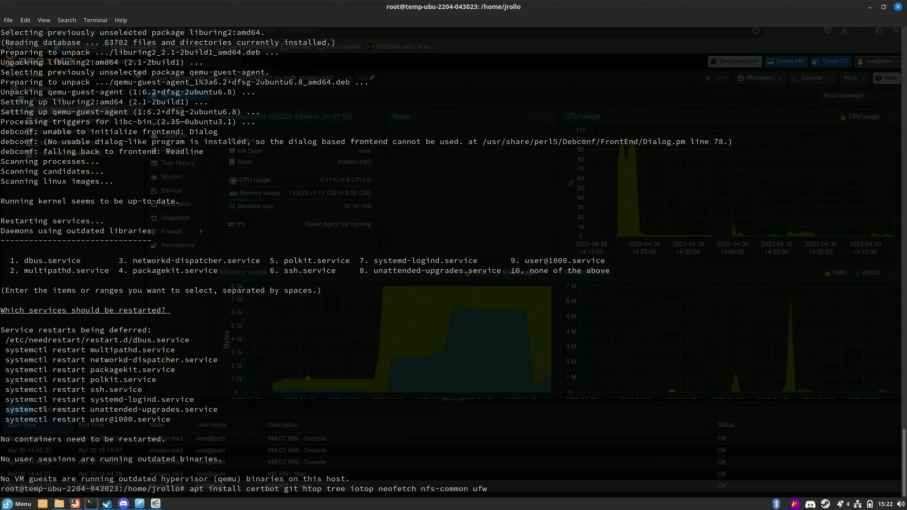
key("Return")
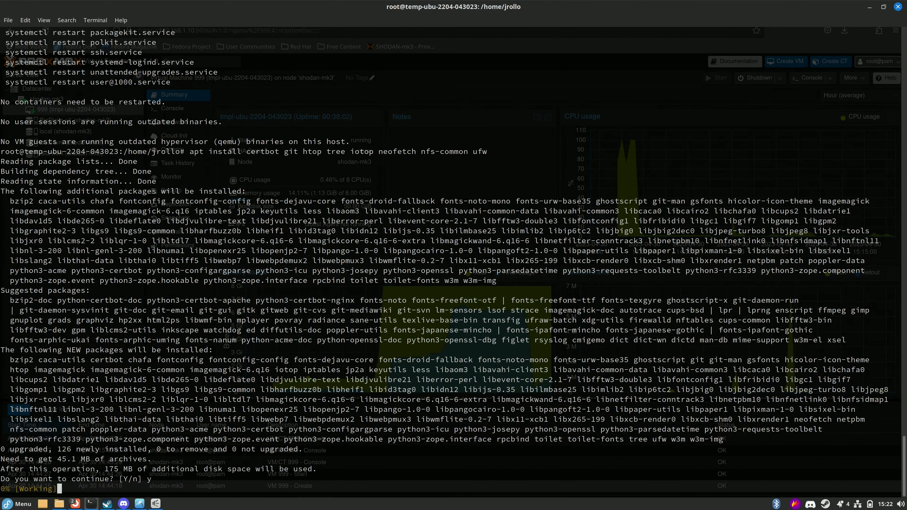
key("Return")
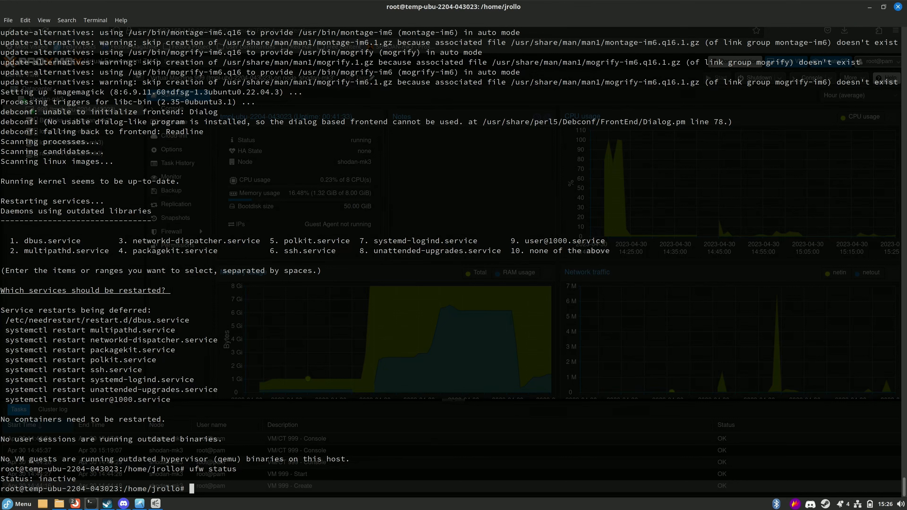
Allow port 22 from 192.168.1.0/24 with ufw, fixing the 'uww' typo.
type("uww allow from 192.168.")
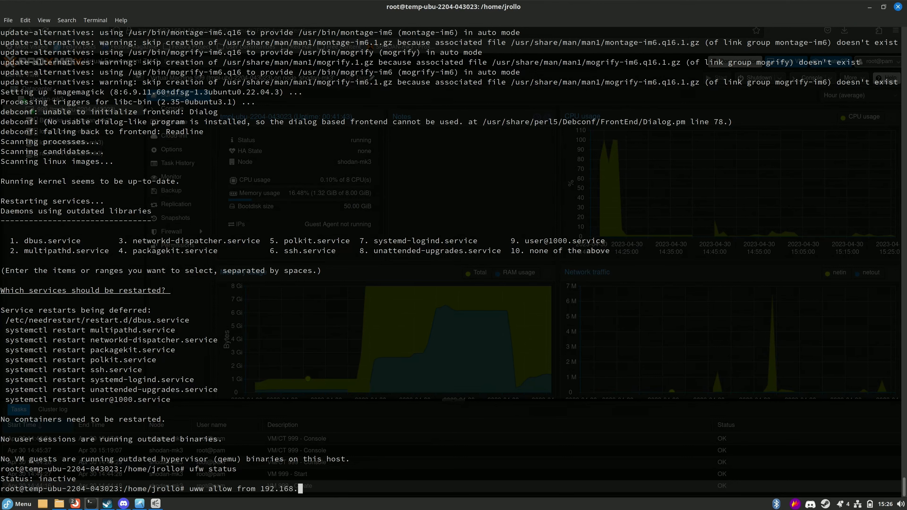
type("1.0/24")
key("Left")
key("Left")
key("Left")
key("Left")
key("Left")
key("Left")
key("Left")
key("Left")
key("Left")
key("Left")
key("Left")
key("Left")
key("Left")
key("Left")
key("Left")
key("Left")
key("Left")
key("Left")
key("Left")
key("Left")
key("BackSpace")
type("f")
key("Right")
key("Right")
key("Right")
key("Right")
key("Right")
key("Right")
key("Right")
key("Right")
key("Right")
key("Right")
key("Right")
key("Right")
key("Right")
key("Right")
key("Right")
key("Right")
key("Right")
key("Right")
key("Right")
key("Right")
type("to any port 22")
key("Return")
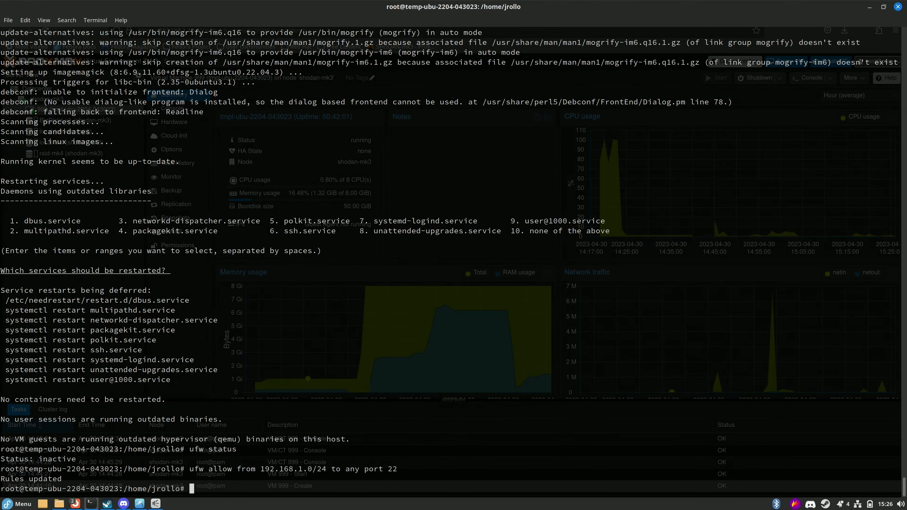
Enable ufw, confirm with y, and verify its status shows the port 22 rule active.
type("ufw status")
key("Return")
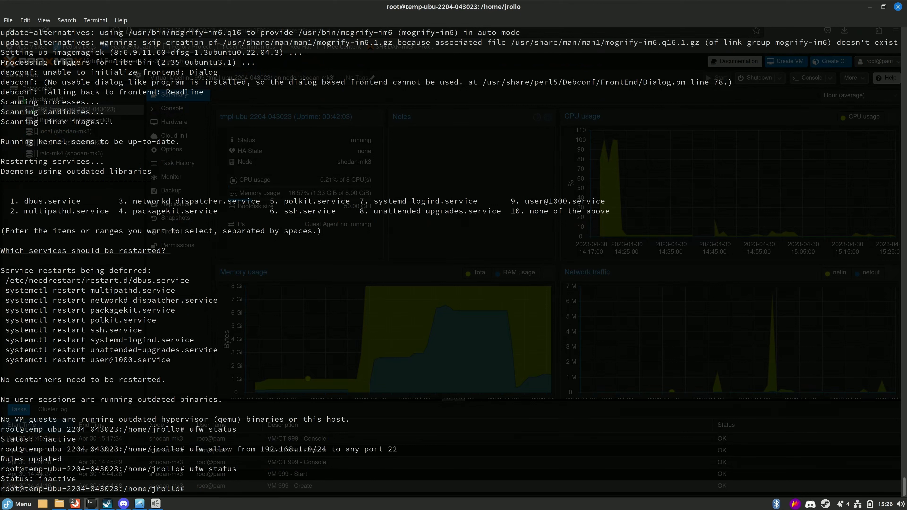
key("Up")
key("BackSpace")
key("BackSpace")
key("BackSpace")
key("BackSpace")
key("BackSpace")
key("BackSpace")
type("enable")
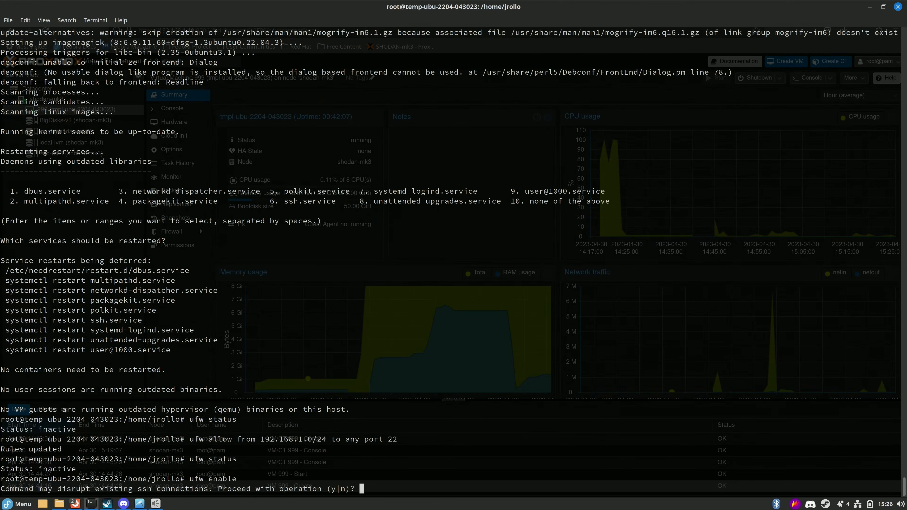
key("Return")
type("y")
key("Return")
key("Up")
key("Up")
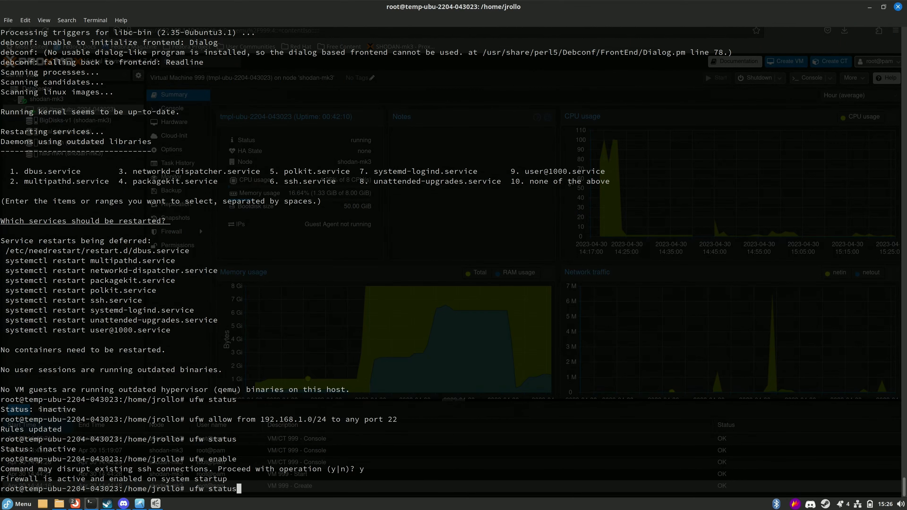
key("Return")
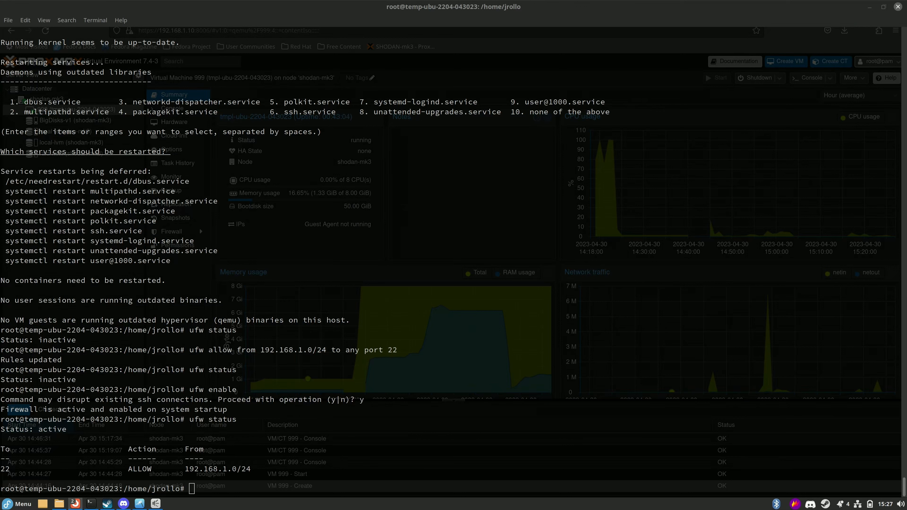
key("Up")
key("Up")
key("Up")
key("Up")
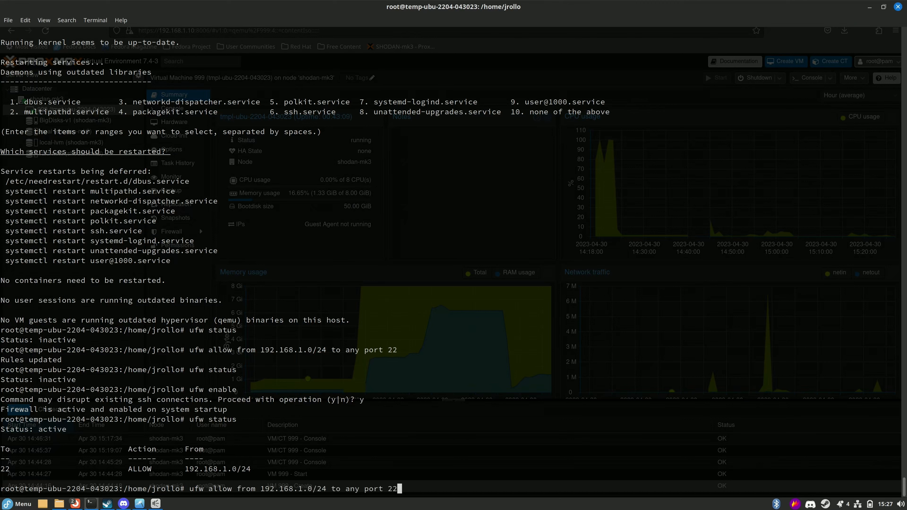
Edit the recalled rule to allow app Samba from 192.168.1.0/24.
key("Left")
key("Left")
key("Left")
key("Left")
key("Left")
key("Left")
key("Left")
key("Right")
key("Right")
key("Right")
key("Right")
key("Right")
key("Right")
key("Right")
key("BackSpace")
key("BackSpace")
key("BackSpace")
key("BackSpace")
key("BackSpace")
key("BackSpace")
key("BackSpace")
key("BackSpace")
type("app Sambla")
key("BackSpace")
key("BackSpace")
type("a")
key("Return")
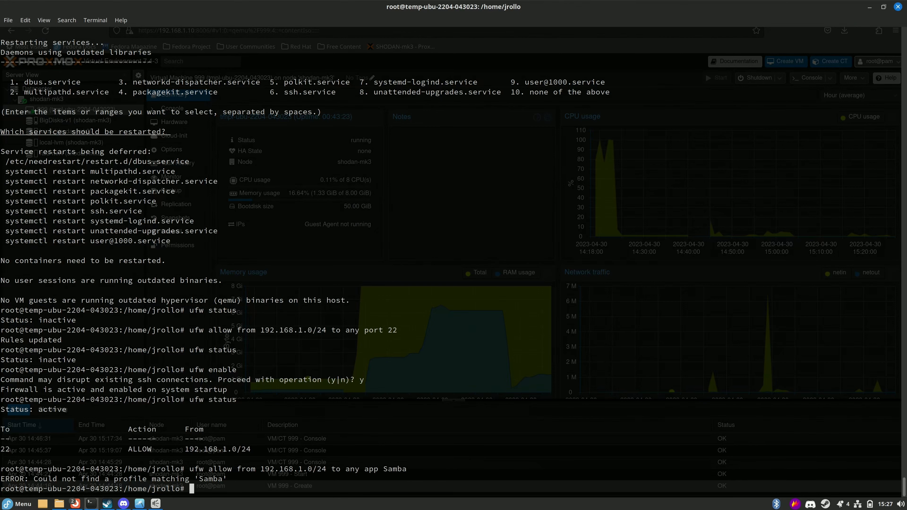
Install samba with confirmation and list ufw rules showing Samba and port 22.
type("apt install samba")
key("Return")
type("y")
key("Return")
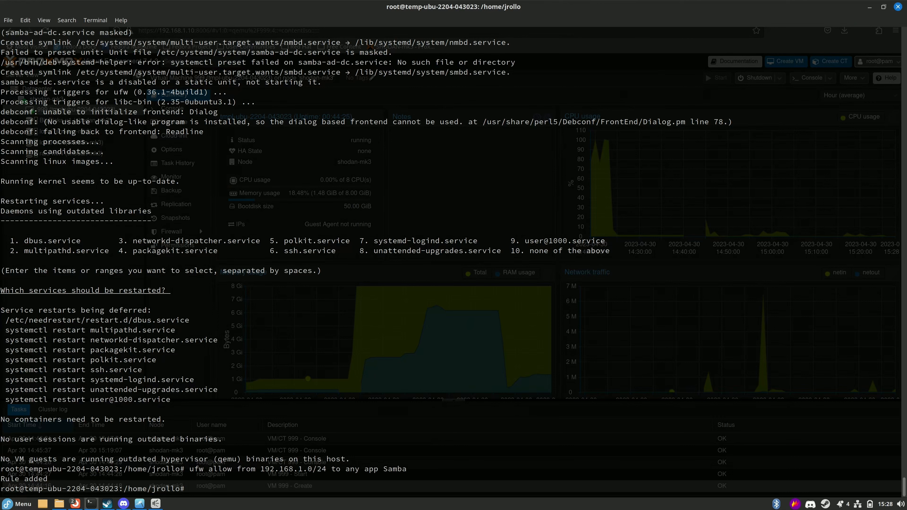
type("ufw status")
key("Return")
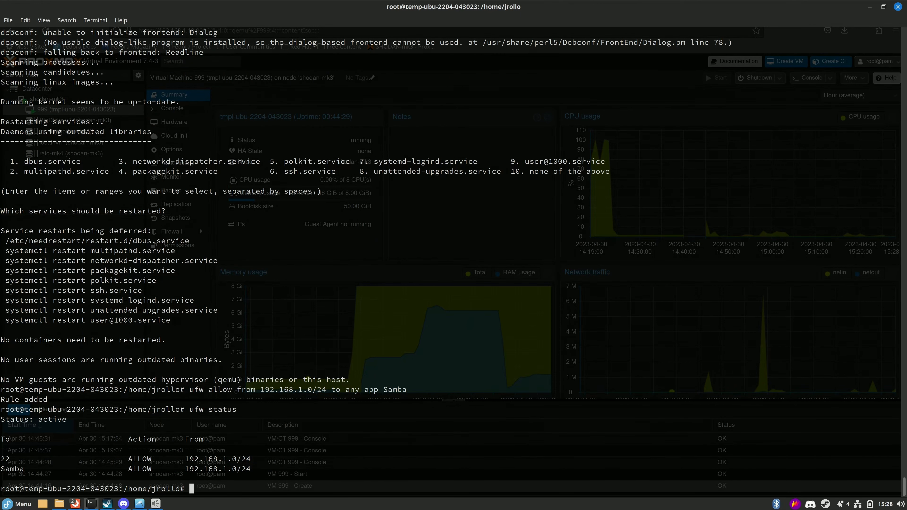
Run apt autoremove and apt dist-upgrade, adding the missing apt prefix.
key("alt+Tab")
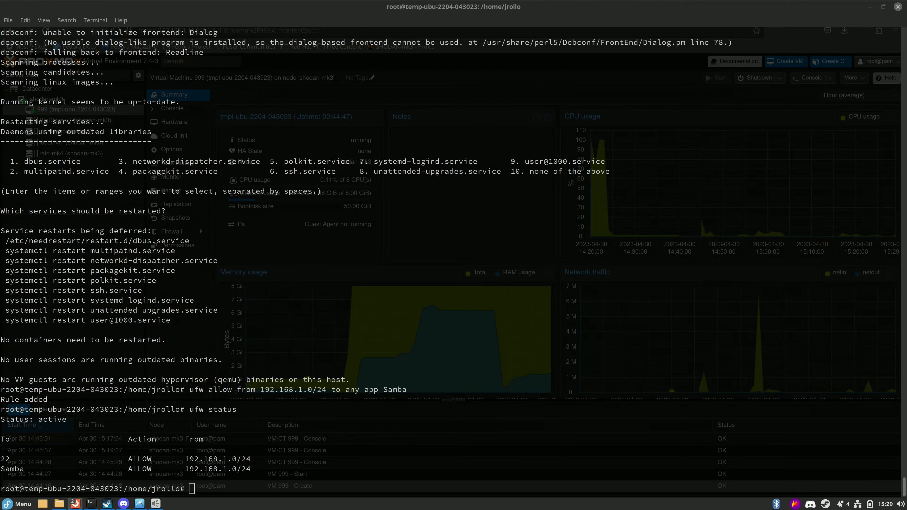
type("apt ")
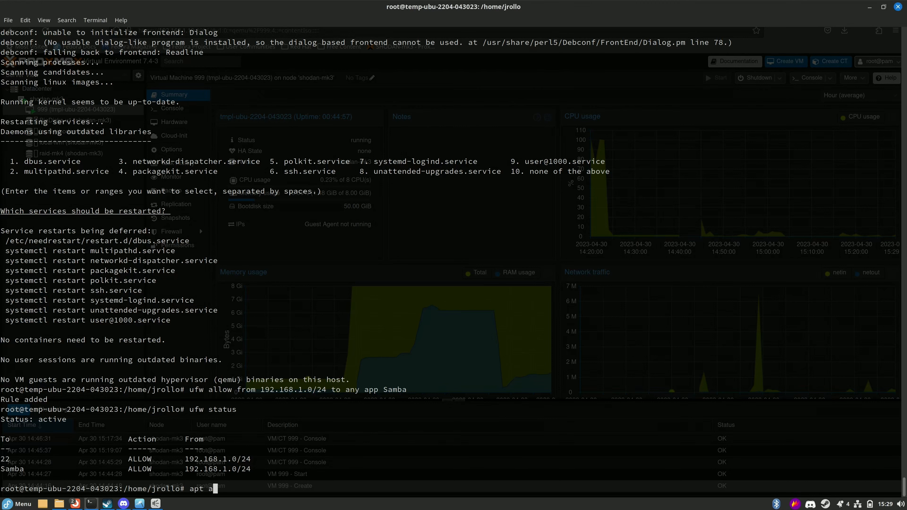
type("autoremove")
key("Return")
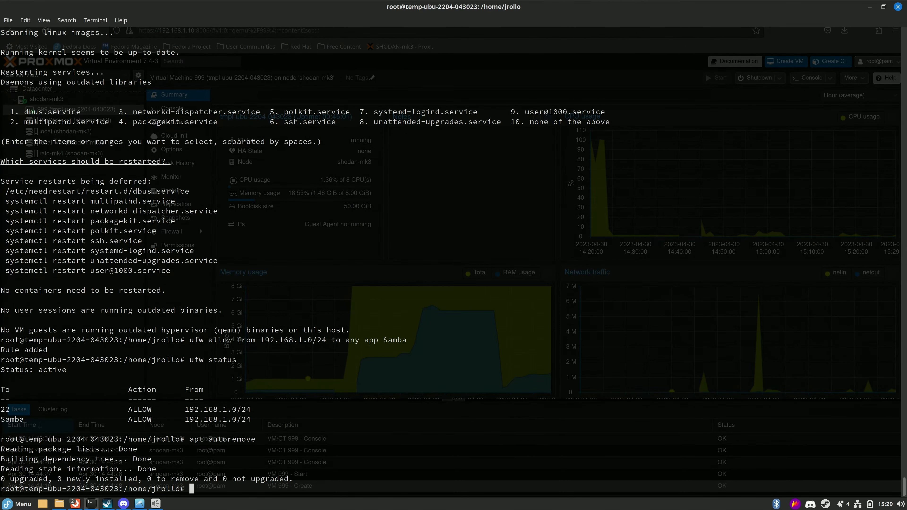
type("dist-upgrade")
key("Return")
key("Up")
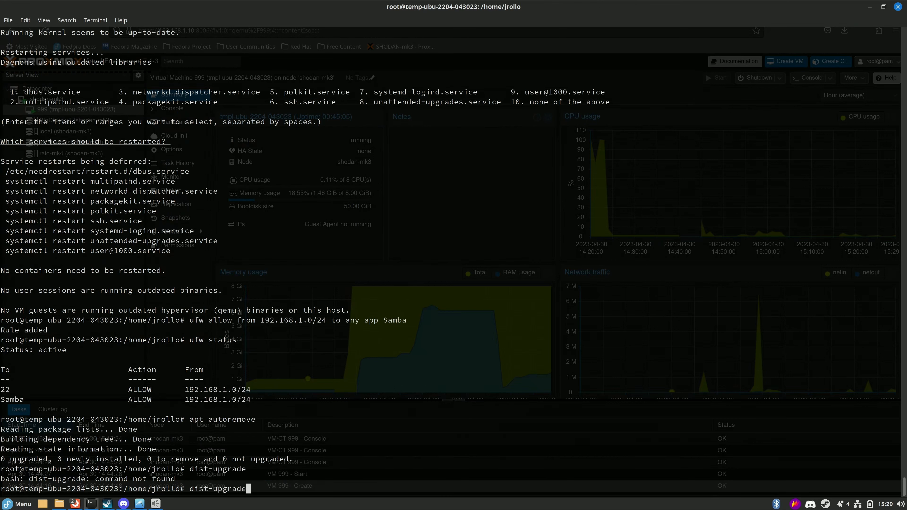
key("Home")
type("apt")
key("Return")
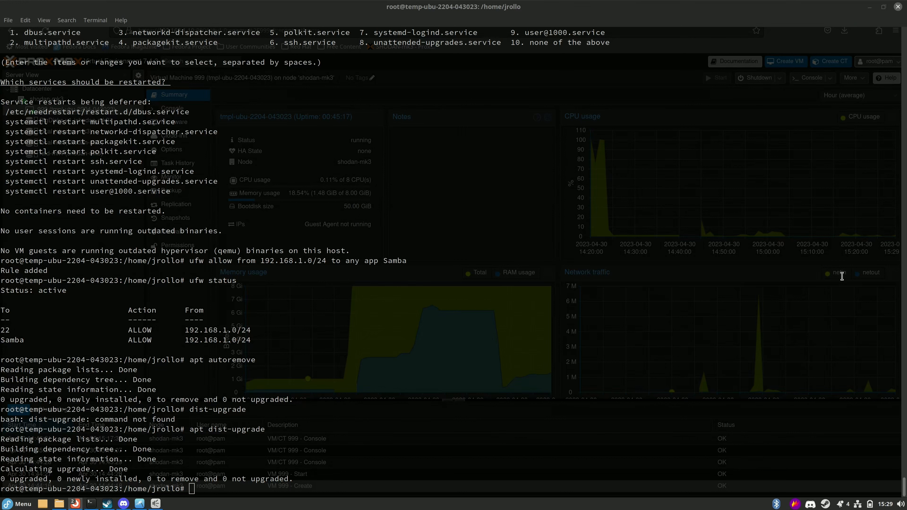
Reboot the VM from the root shell.
left_click(691, 155)
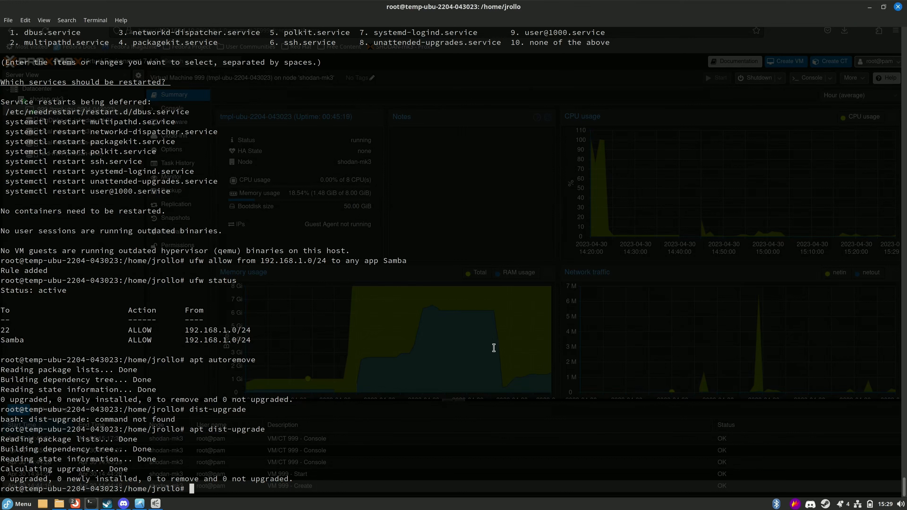
type("reboot")
key("Return")
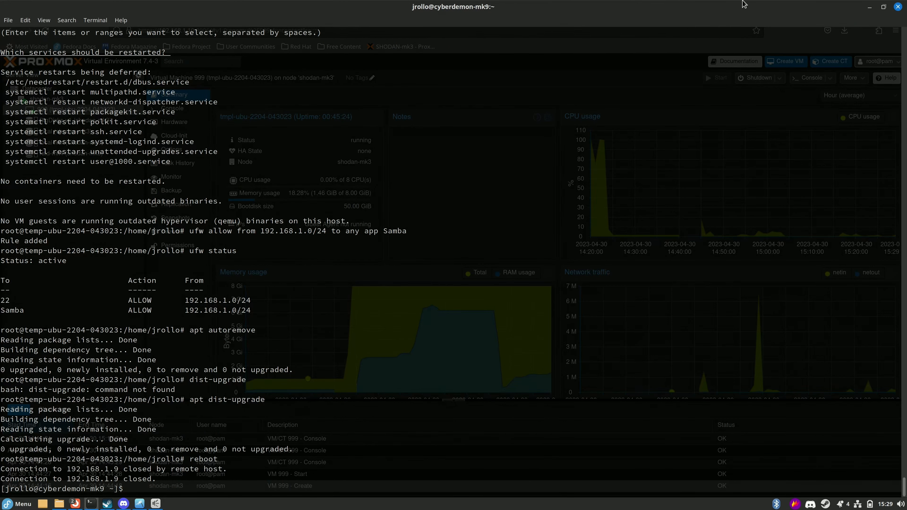
Close the terminal and bring up VM 999's hardware list in Proxmox.
left_click(870, 7)
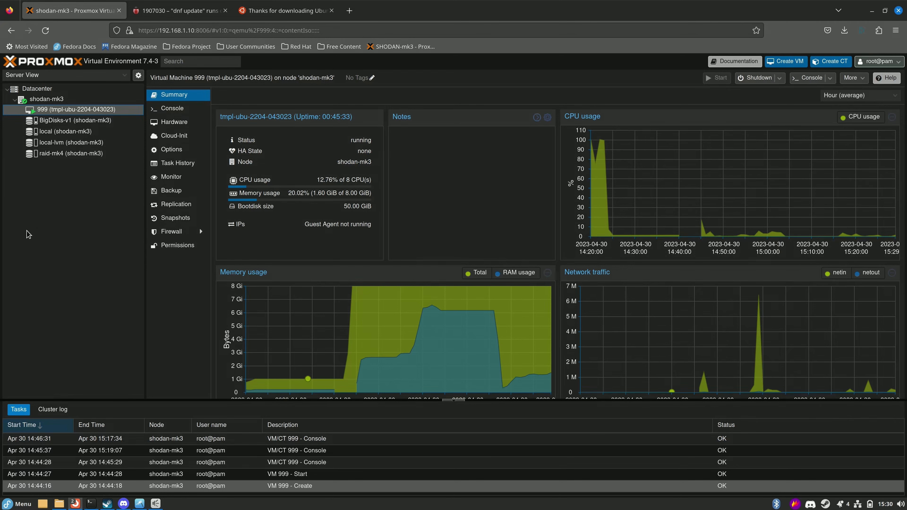
left_click(173, 108)
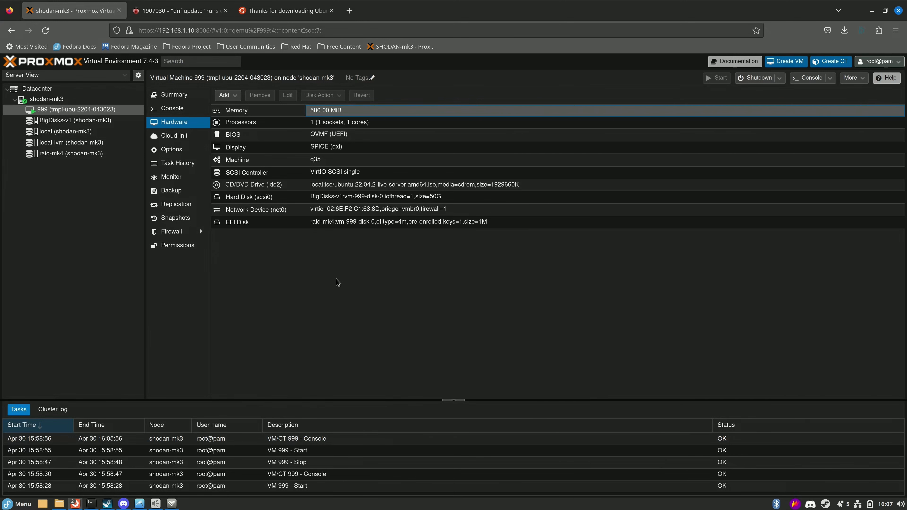
left_click(296, 265)
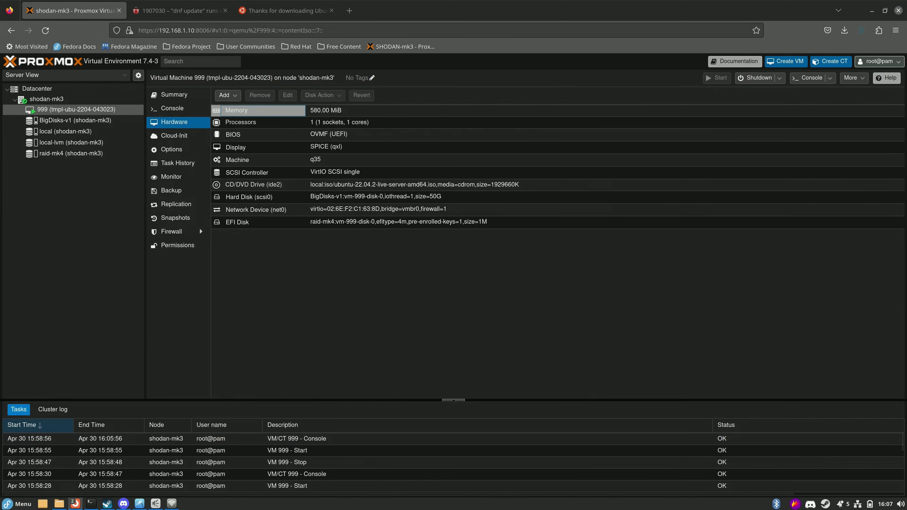
left_click(92, 501)
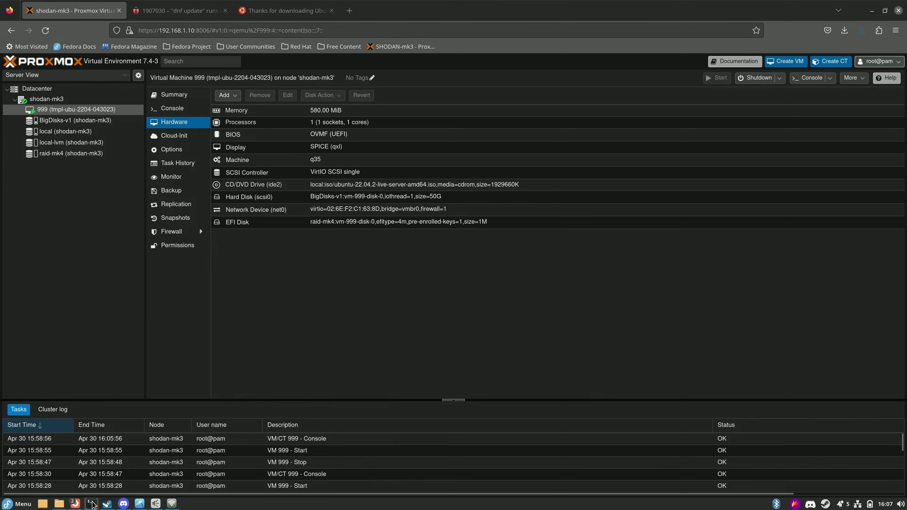
Reposition the SSH terminal to read the Ubuntu 22.04.2 neofetch summary, then minimize it.
left_click_drag(827, 509, 473, 98)
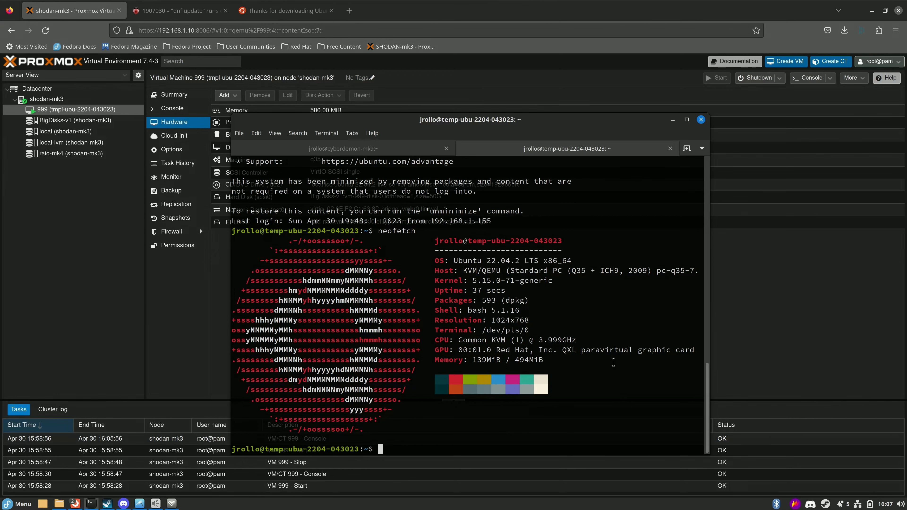
left_click_drag(468, 123, 467, 117)
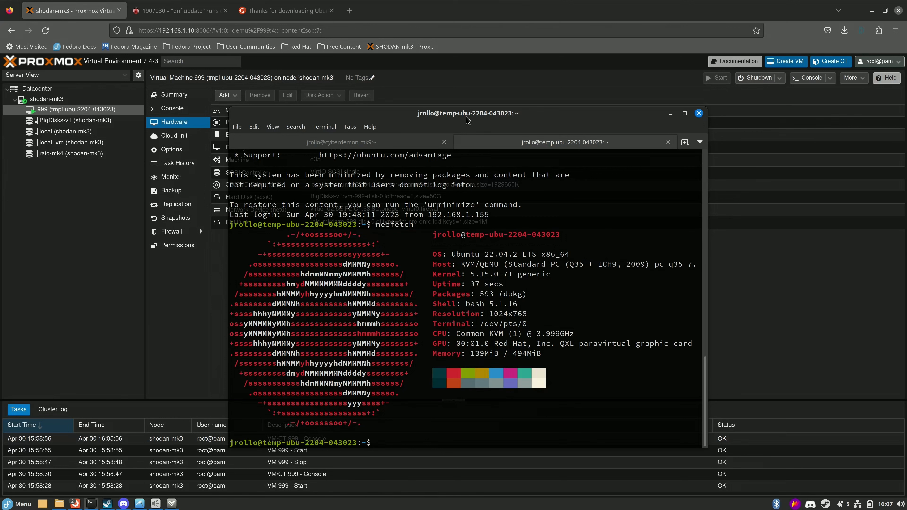
left_click_drag(467, 118, 468, 108)
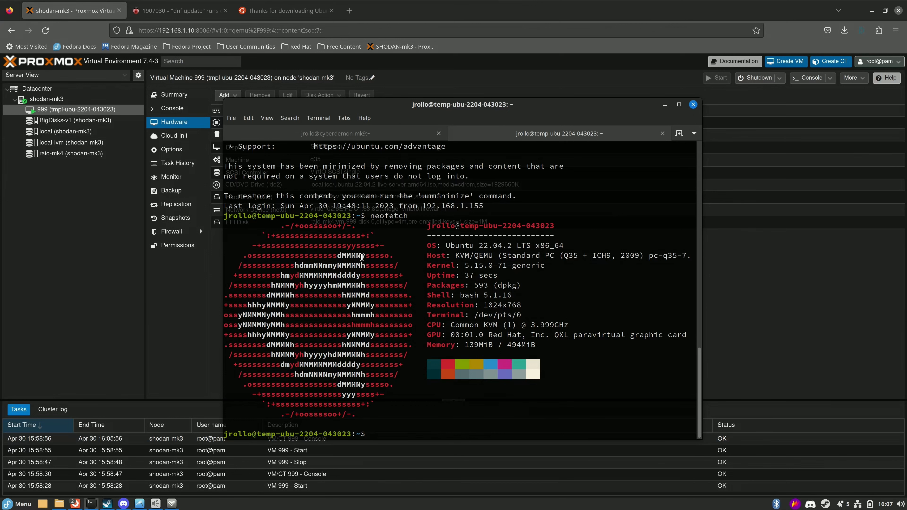
left_click(665, 104)
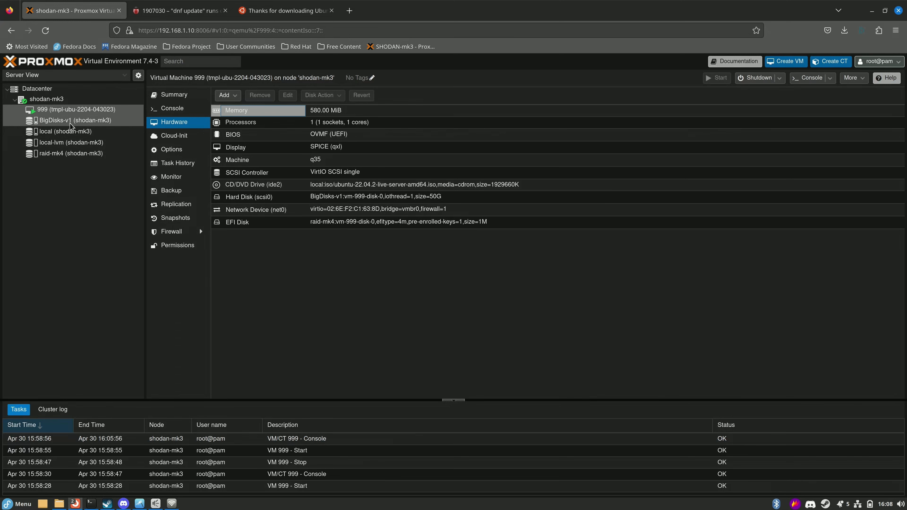
Attempt to clone VM 999 as VM 998 named 'testing'.
right_click(70, 112)
left_click(91, 189)
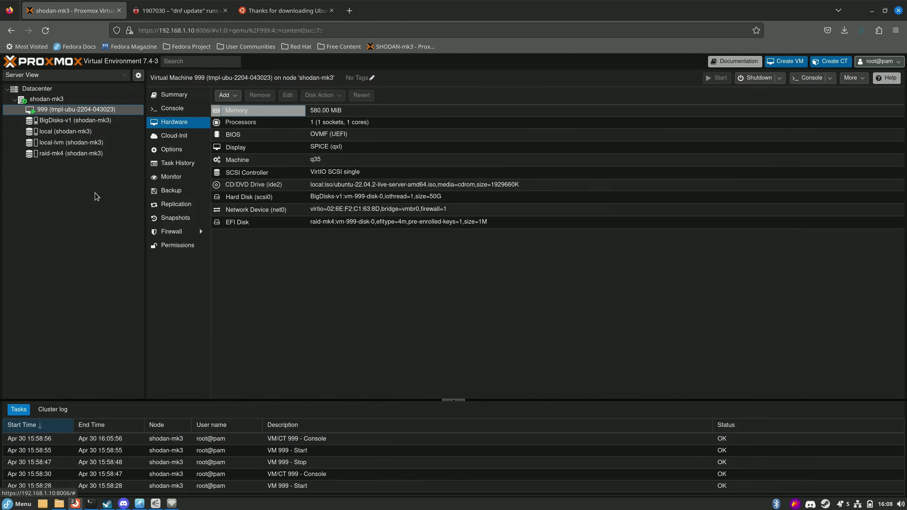
left_click(387, 257)
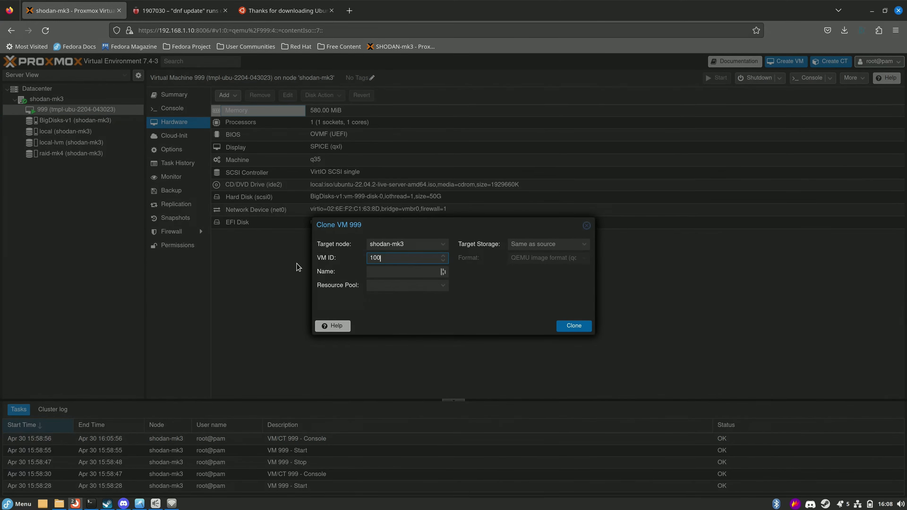
key("BackSpace")
key("BackSpace")
key("BackSpace")
type("998")
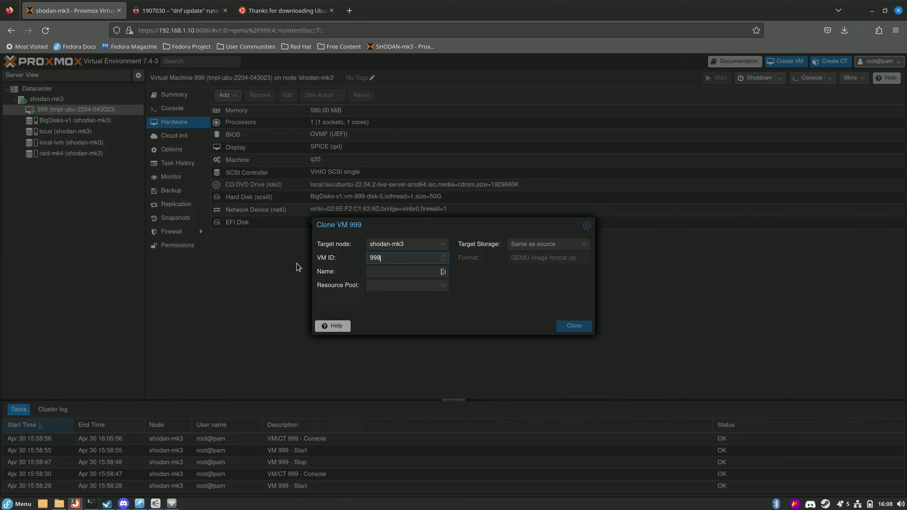
left_click(375, 273)
type("te")
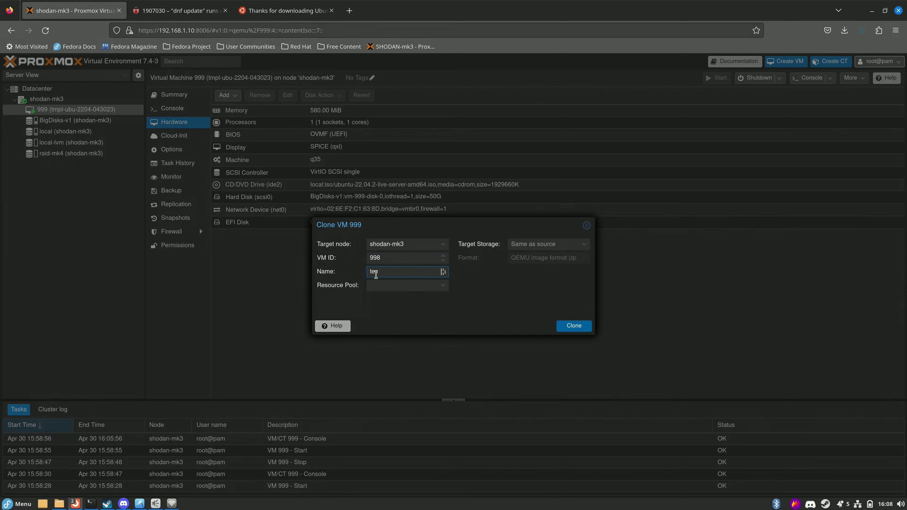
type("sting")
left_click(573, 325)
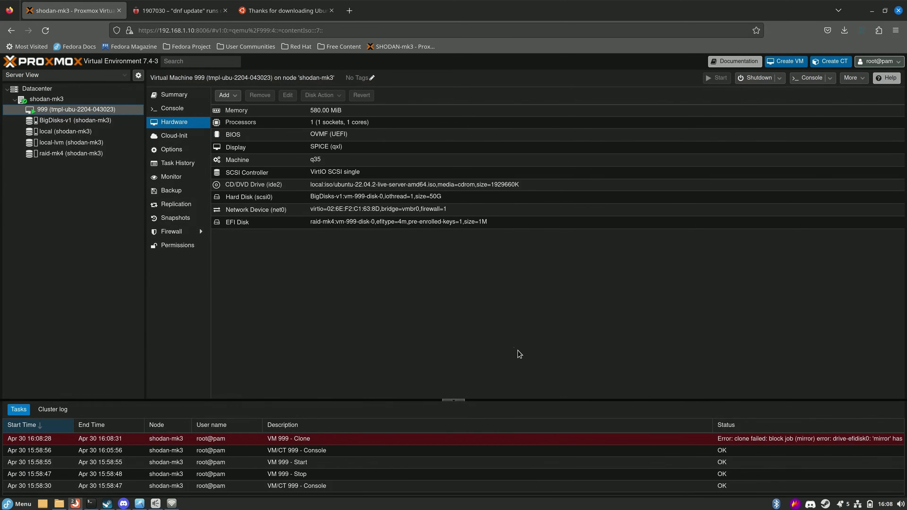
Widen the Status column to read the clone error, then power off VM 999 with sudo poweroff.
left_click_drag(713, 430, 561, 431)
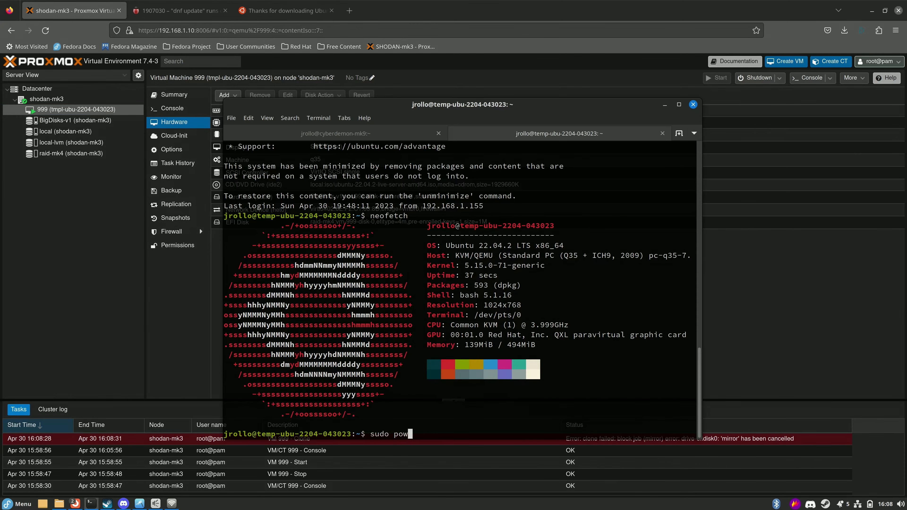
type("eroff")
key("Return")
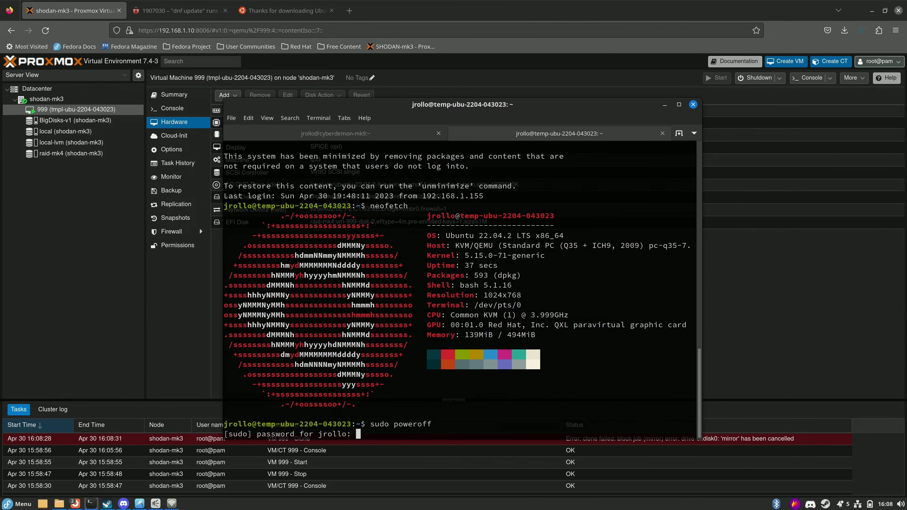
key("Return")
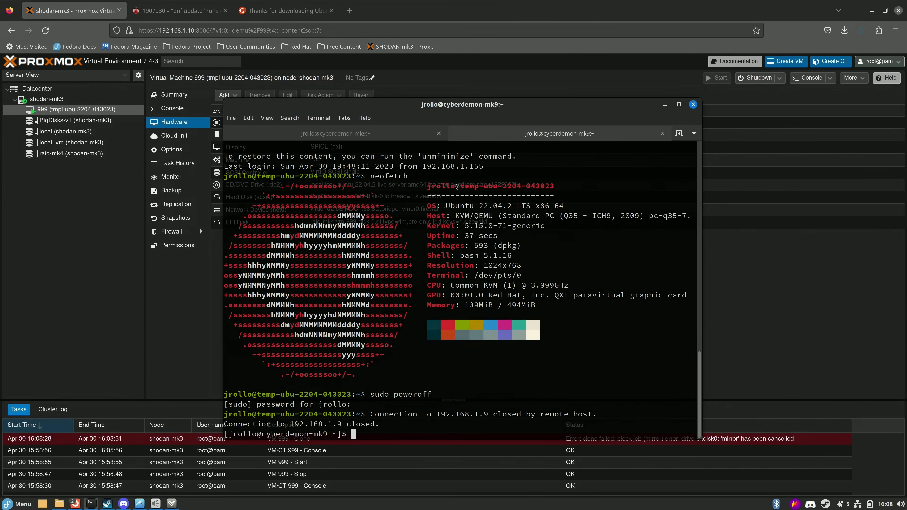
left_click(110, 356)
Clone VM 999 as VM 998 'testing' onto raid-mk4 storage, then check the Datacenter resource list.
type("998")
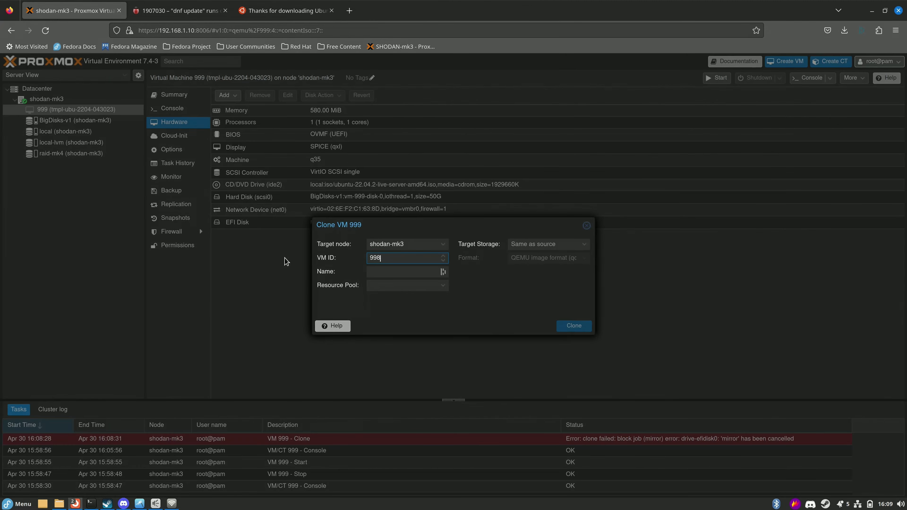
key("Tab")
type("testing")
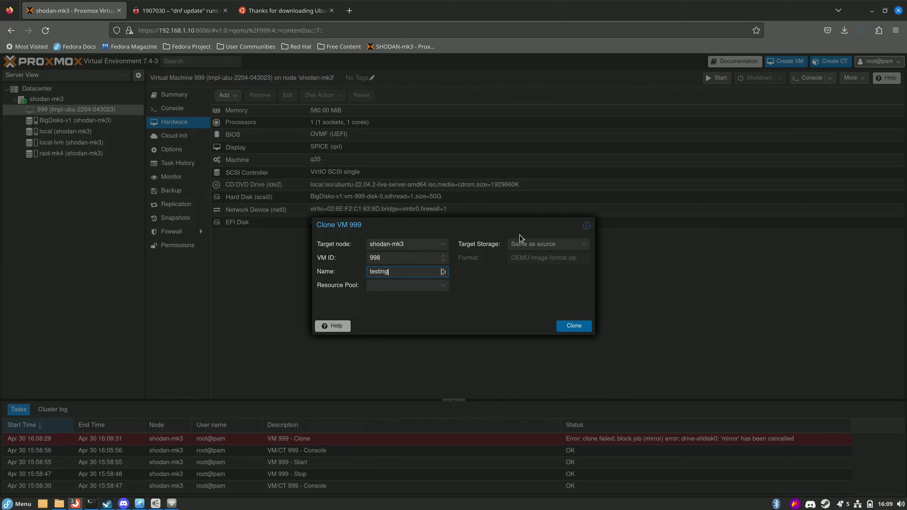
left_click(573, 246)
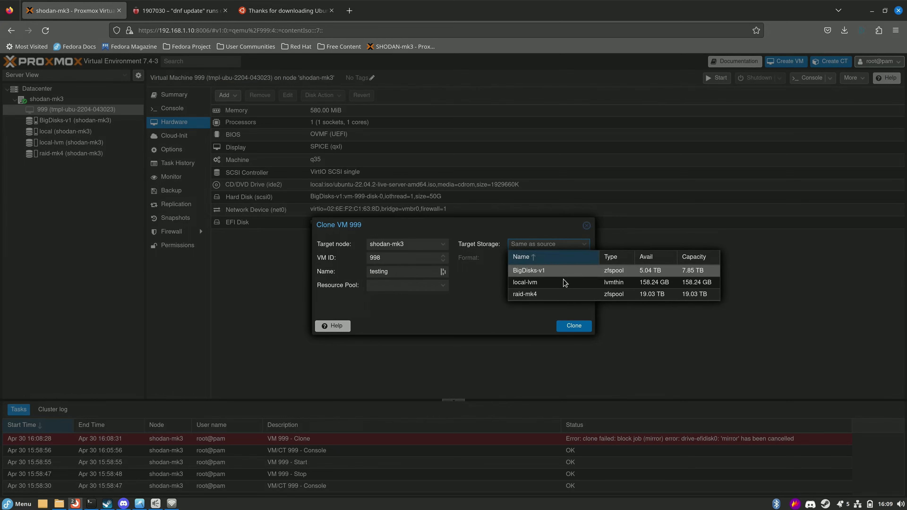
left_click(534, 295)
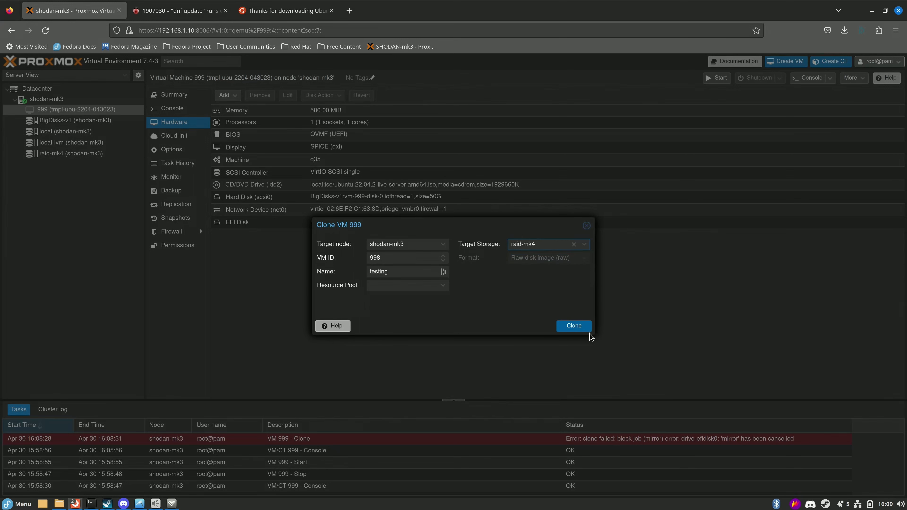
left_click(576, 326)
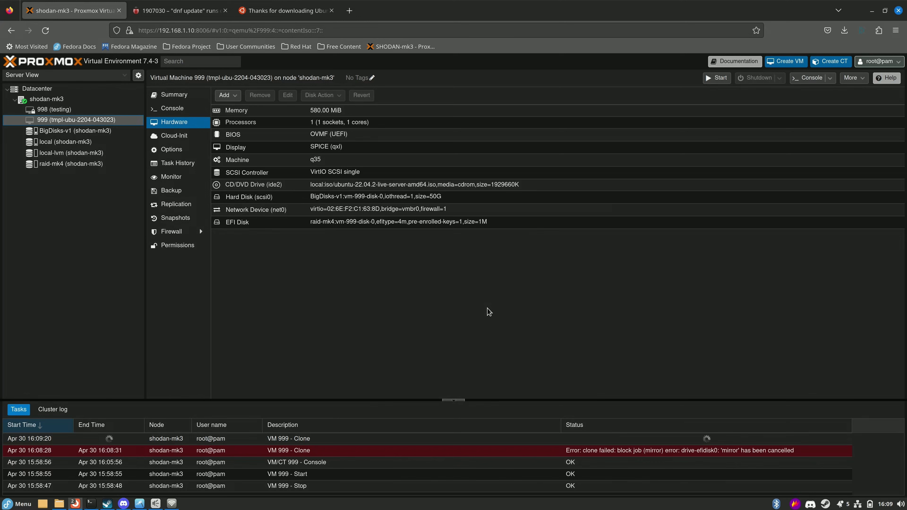
left_click(37, 89)
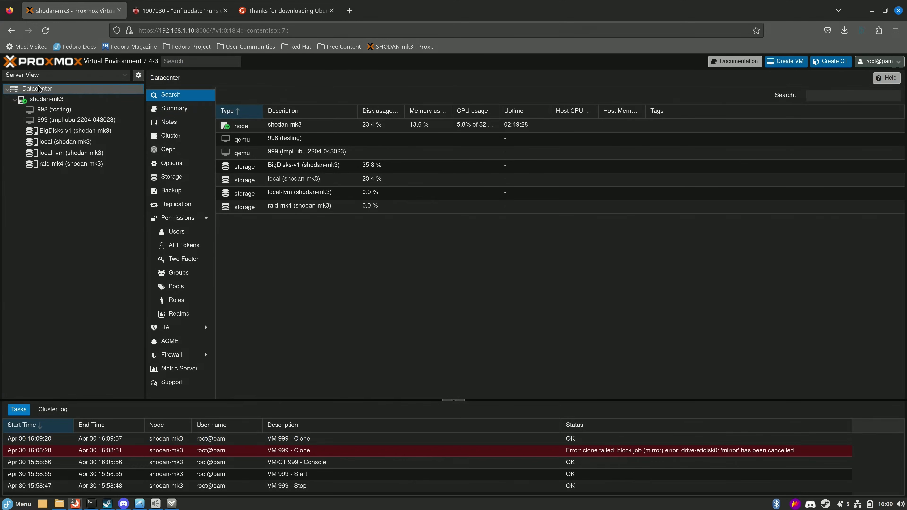
Show the shodan-mk3 node summary: 32 CPUs, RAM 12.50% of 94.22 GiB, disk 23.38%.
left_click(165, 108)
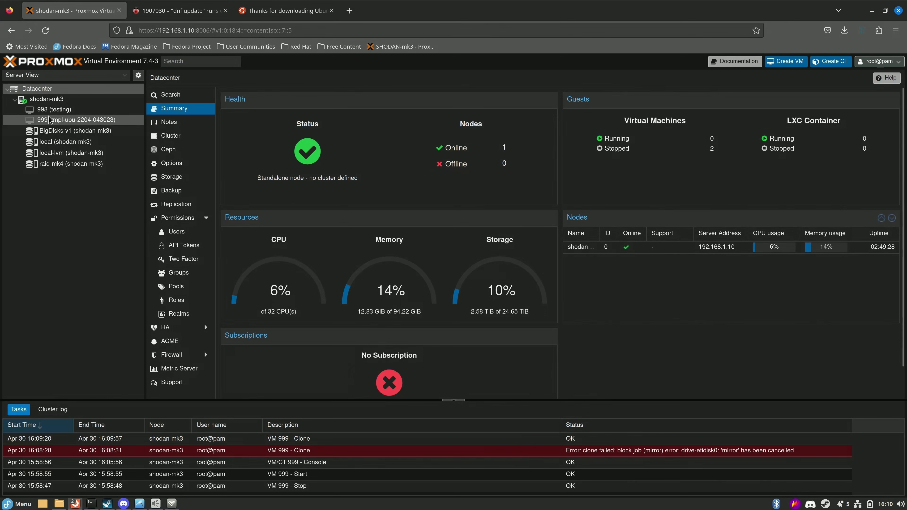
left_click(44, 109)
left_click(42, 103)
left_click(178, 118)
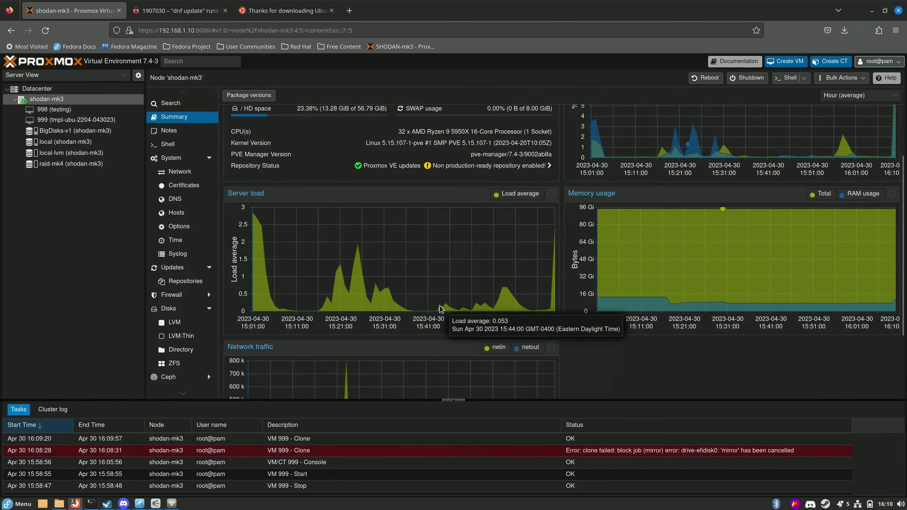
scroll(432, 317, "up", 2)
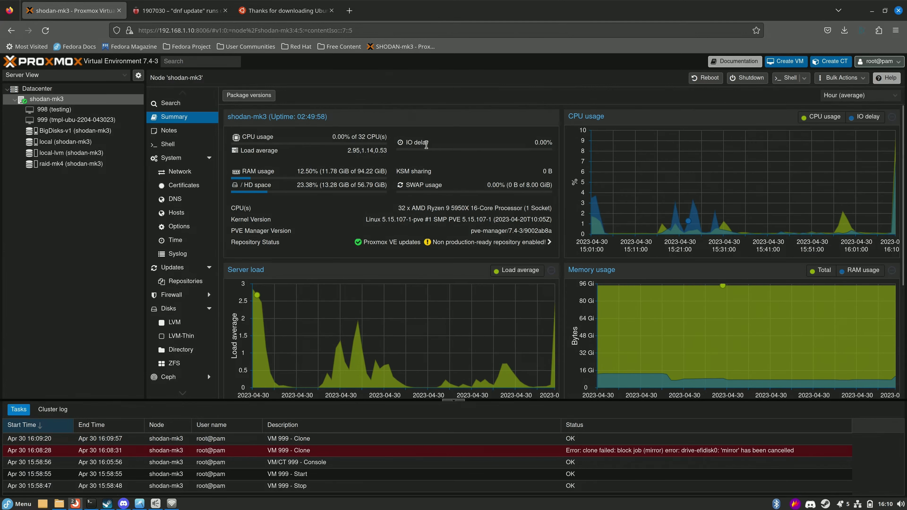
Start VM 998 'testing' and watch it boot to the Ubuntu login prompt in its console.
left_click(54, 109)
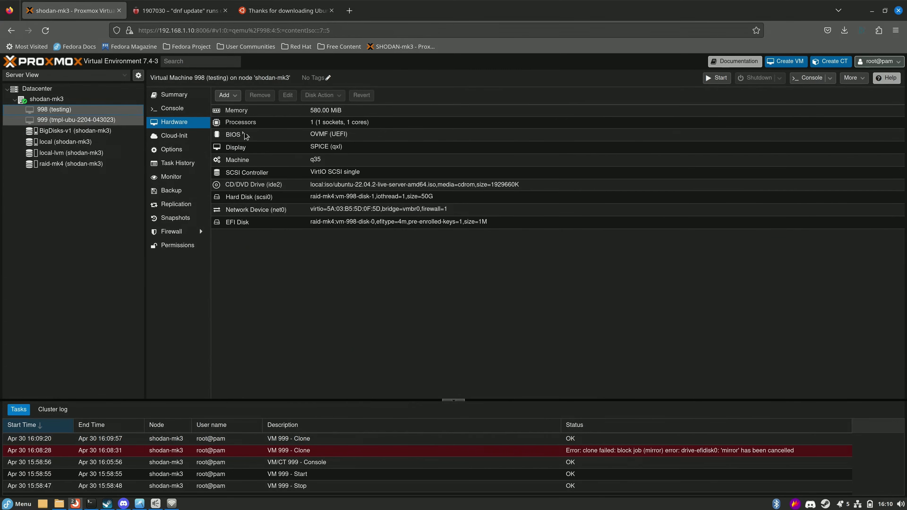
left_click(715, 78)
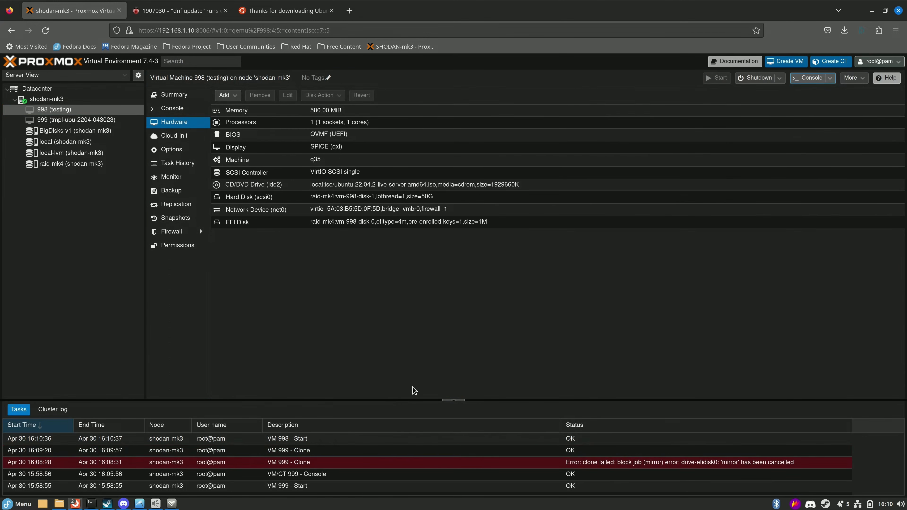
left_click(186, 109)
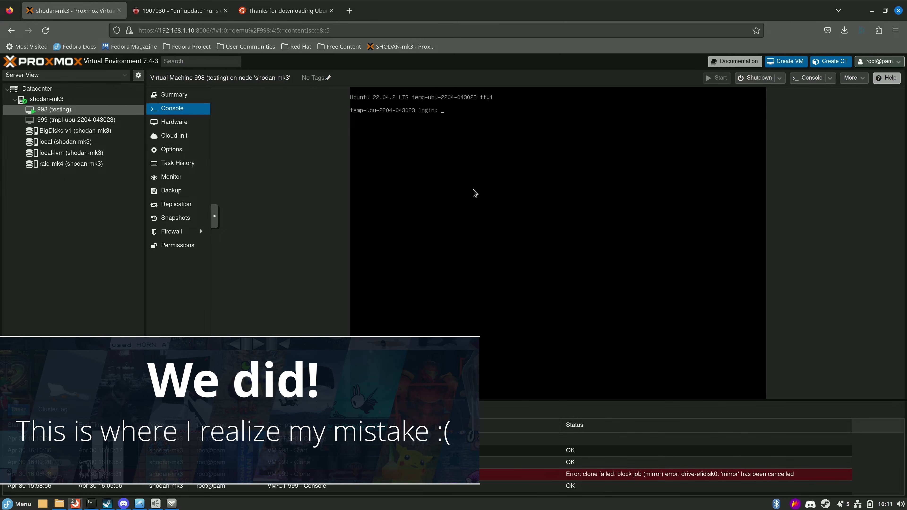
Log in as root and read VM 998's address 192.168.1.9 on enp6s18 from its network details.
type("root")
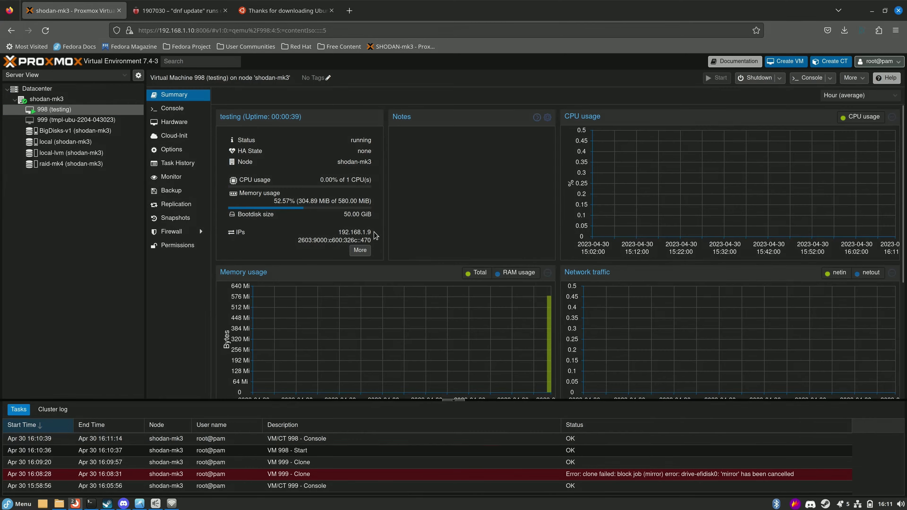
left_click_drag(337, 233, 348, 234)
left_click(358, 235)
triple_click(361, 235)
left_click(423, 200)
left_click(360, 250)
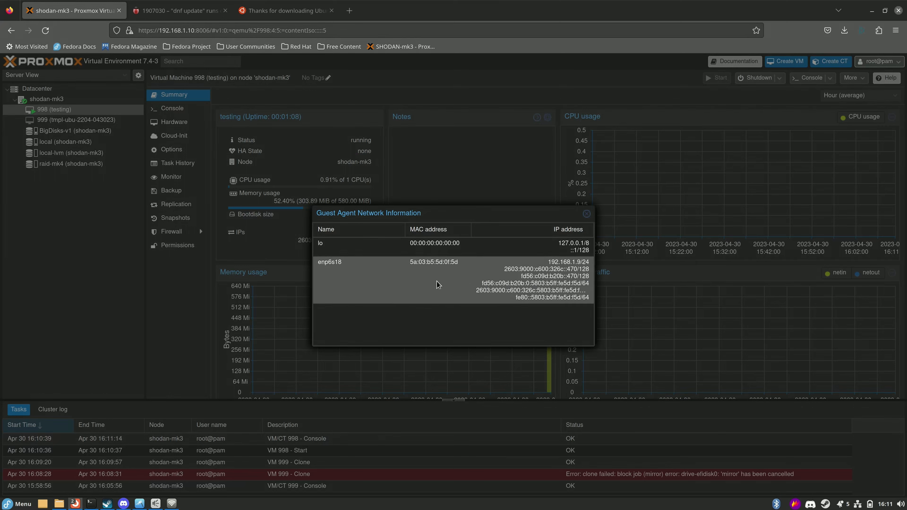
left_click(320, 288)
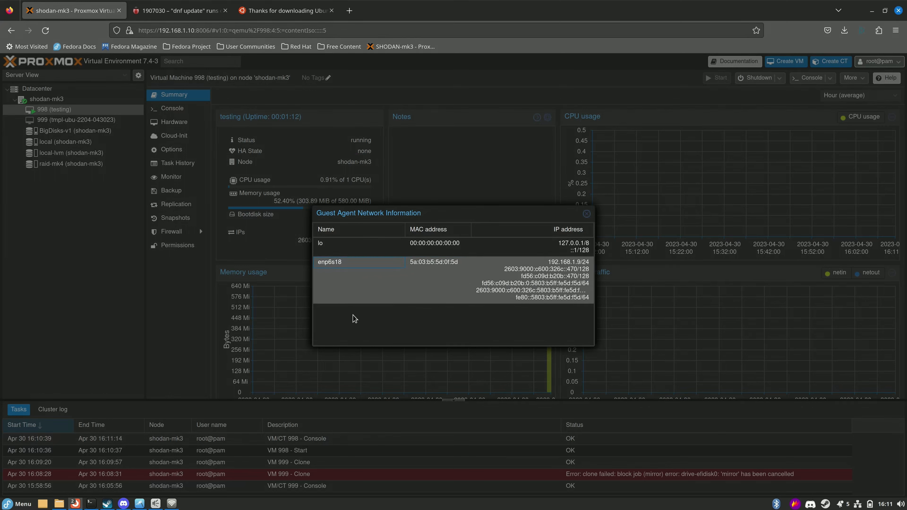
left_click(586, 214)
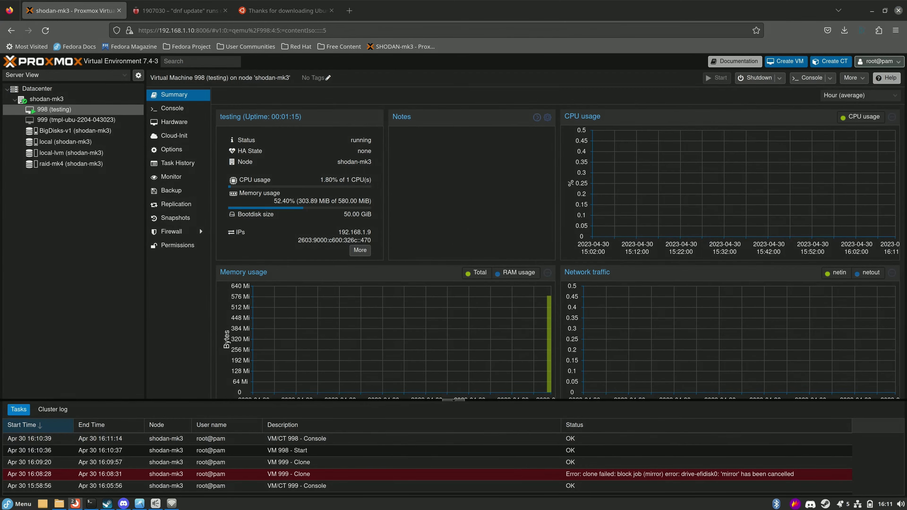
key("alt+Tab")
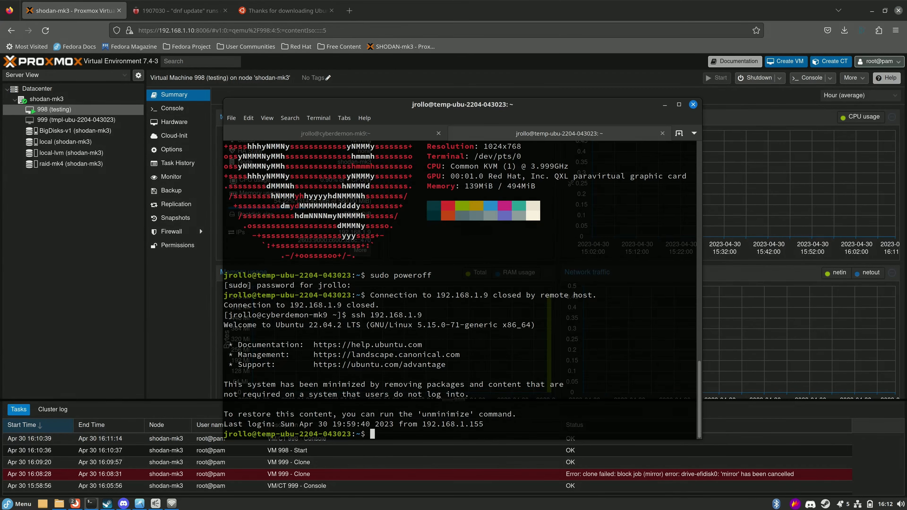
Become root with sudo su, clear the screen, and list the VM's interfaces with ip a.
type("sudo su")
key("Return")
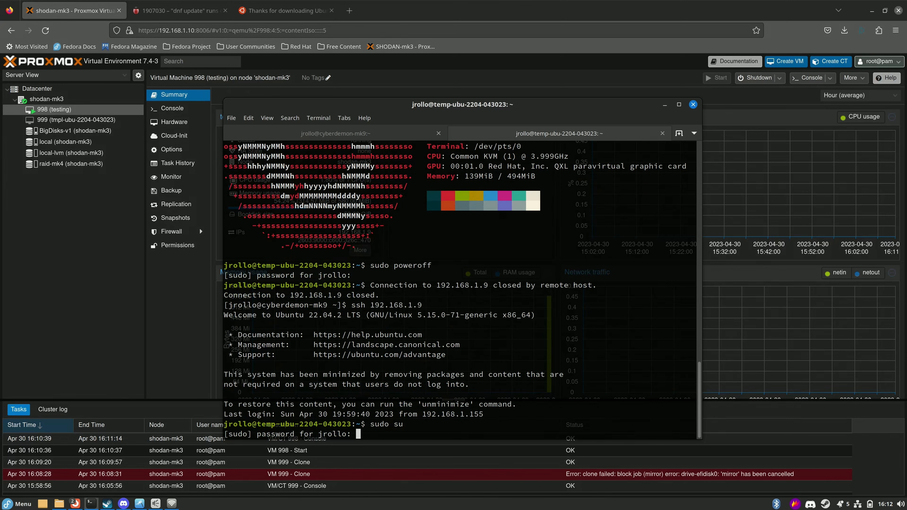
key("Return")
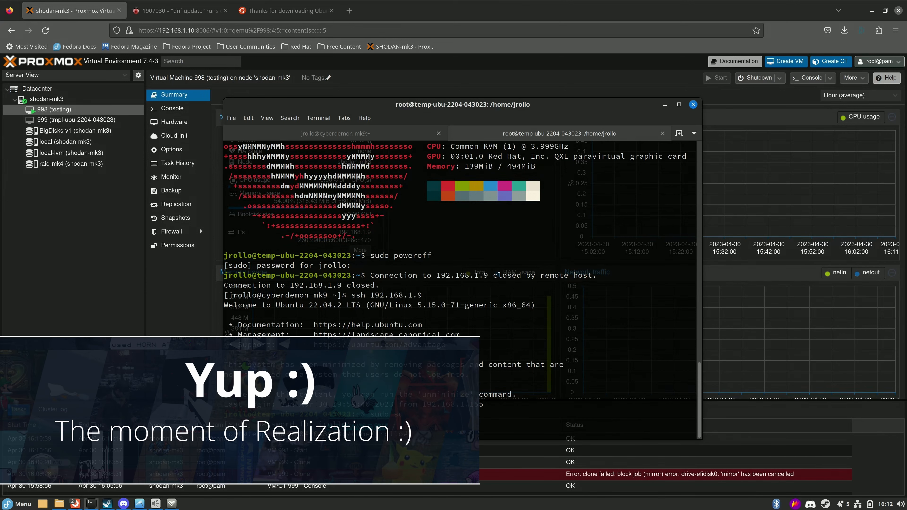
type("/etc/interfaces")
key("Return")
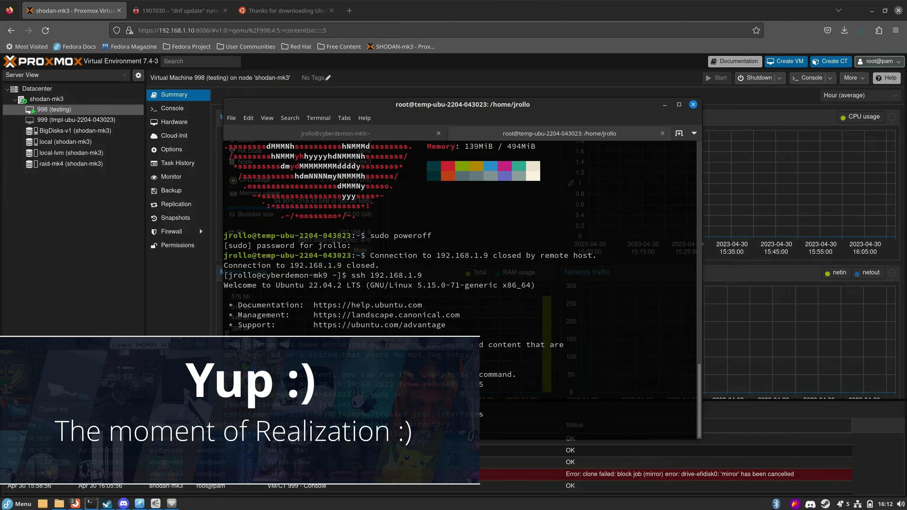
key("Up")
key("BackSpace")
key("BackSpace")
key("BackSpace")
key("BackSpace")
key("BackSpace")
key("BackSpace")
key("BackSpace")
key("BackSpace")
key("BackSpace")
key("BackSpace")
key("BackSpace")
key("BackSpace")
key("BackSpace")
key("BackSpace")
key("BackSpace")
key("ctrl+l")
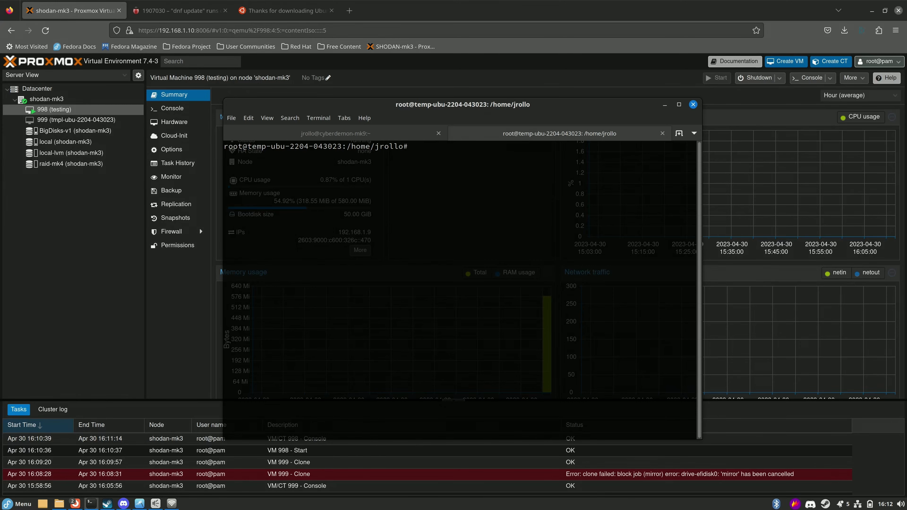
type("ip a")
key("Return")
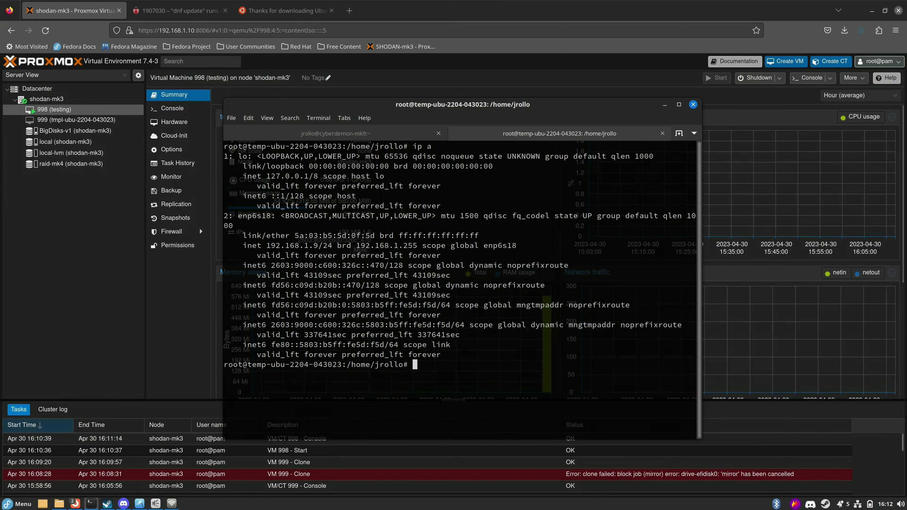
Rerun the SSH command to reconnect to the VM at 192.168.1.9.
key("alt+Tab")
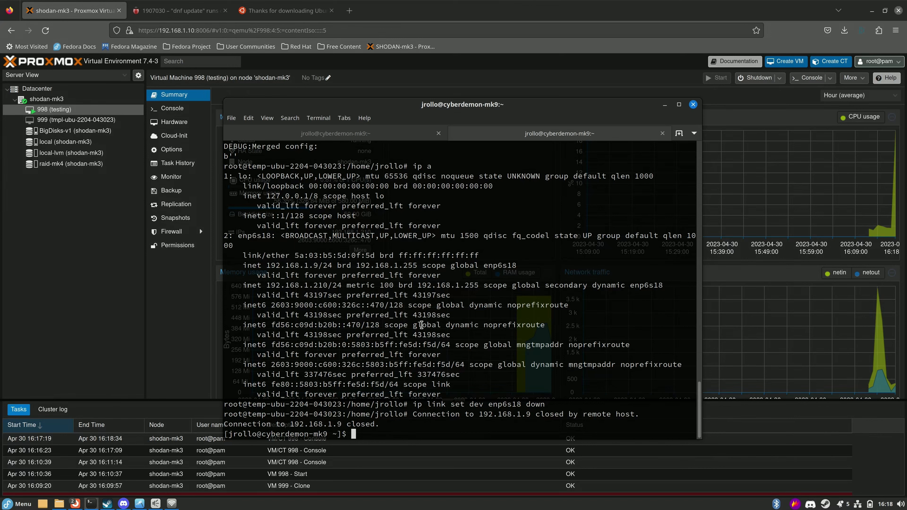
key("Up")
key("Return")
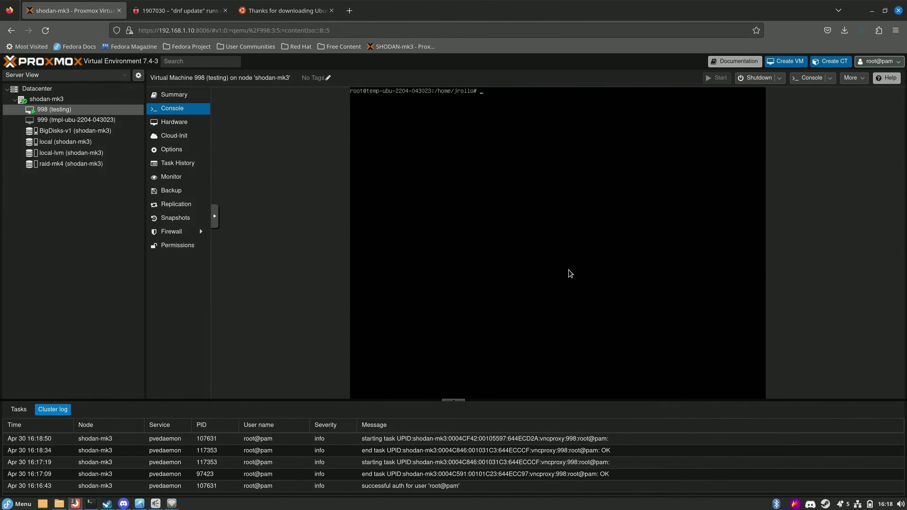
Open /etc/netplan/00-installer-config.yaml in nano, with dhcp4: true and 192.168.1.9/24 commented out.
key("Up")
key("Up")
key("Up")
key("Up")
key("Up")
key("Return")
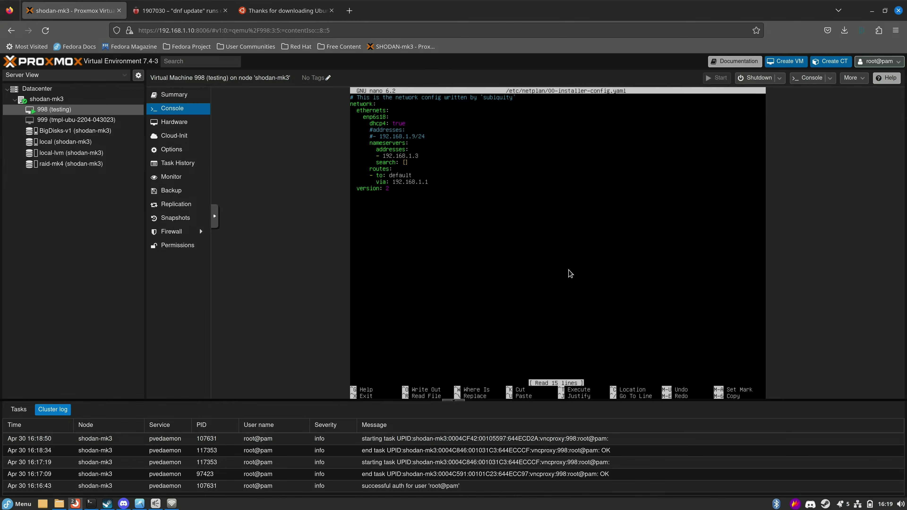
key("Right")
key("Right")
key("Right")
key("Right")
key("Right")
key("Right")
key("Right")
key("Right")
key("Right")
key("Right")
key("Right")
key("Right")
key("Right")
key("Right")
key("Right")
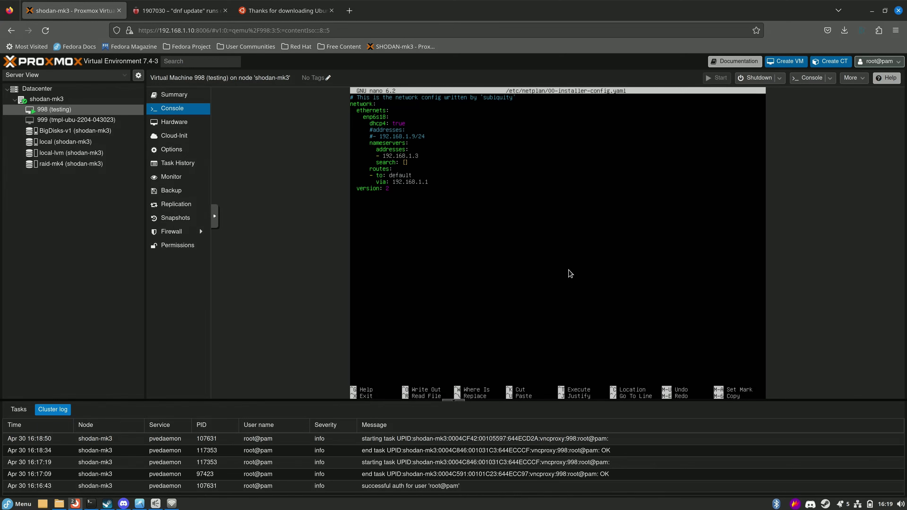
Show VM 998's summary and select its new DHCP address 192.168.1.210.
left_click(174, 95)
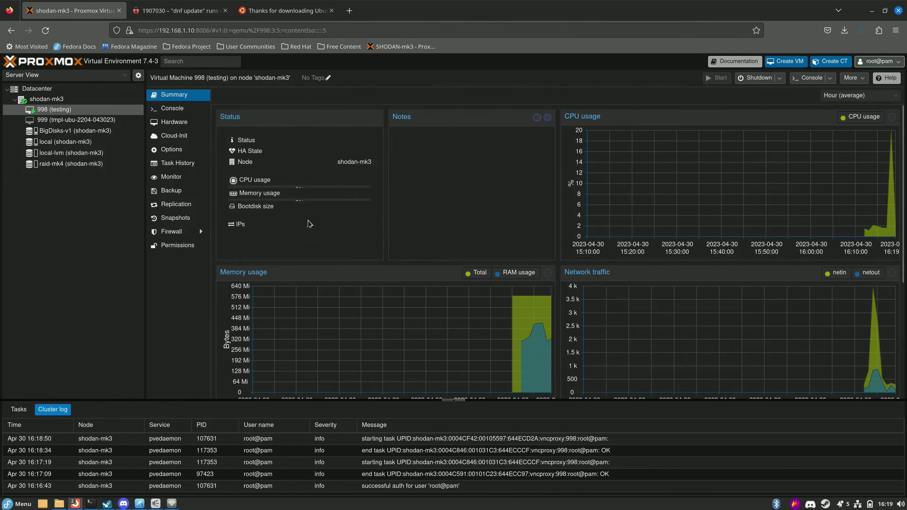
left_click_drag(321, 232, 413, 235)
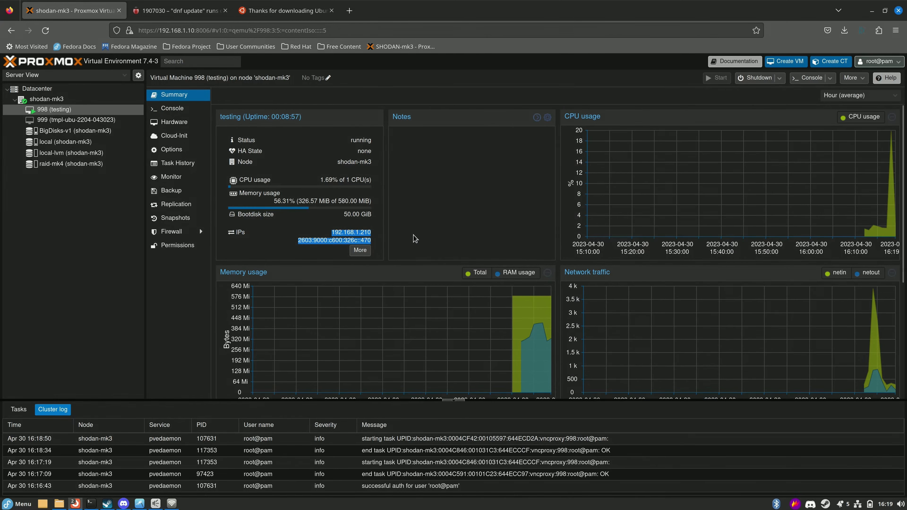
left_click(344, 233)
left_click_drag(344, 233, 374, 233)
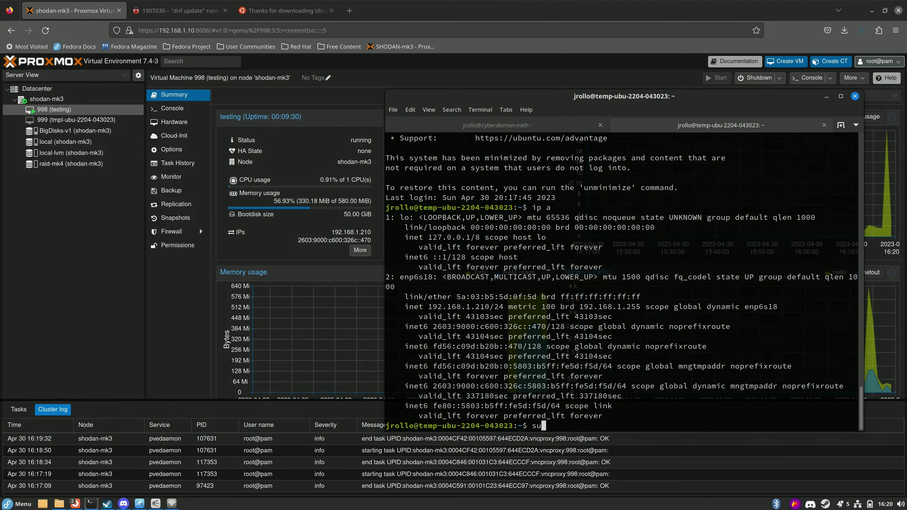
Change the VM's hostname to testing123 with sudo hostnamectl, entering the sudo password.
type("do ")
type("systemctl hos")
key("BackSpace")
key("BackSpace")
key("BackSpace")
key("BackSpace")
key("BackSpace")
key("BackSpace")
key("BackSpace")
key("BackSpace")
key("BackSpace")
key("BackSpace")
key("BackSpace")
key("BackSpace")
key("BackSpace")
type("hostnamectl hostname ")
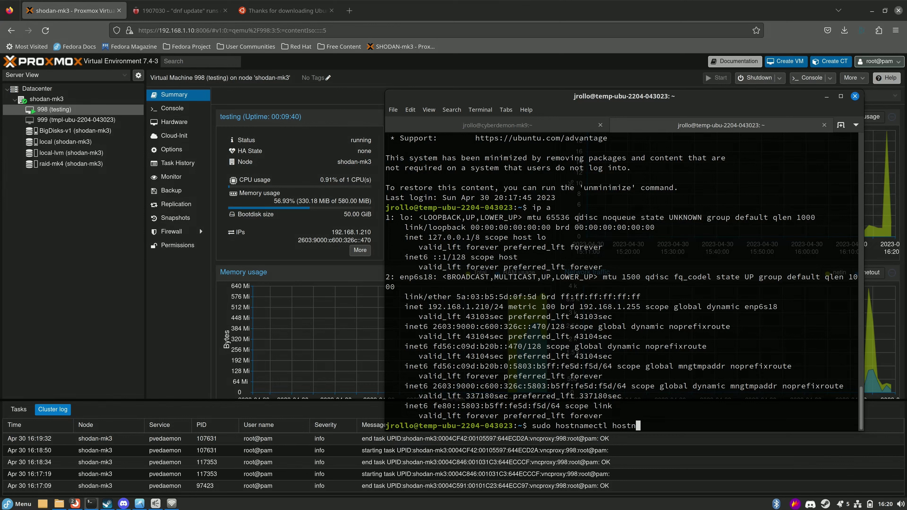
type("testing123")
key("Return")
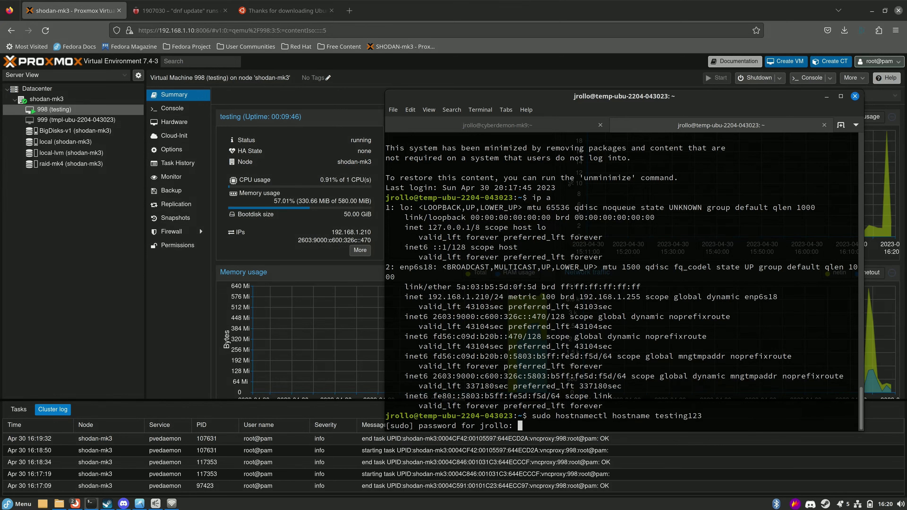
key("Return")
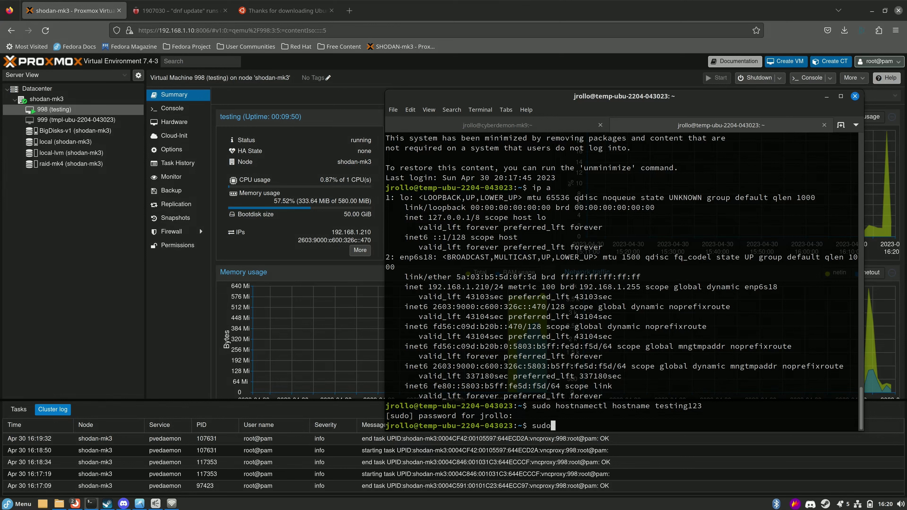
Log out and SSH back into 192.168.1.210 to land at the testing123 prompt.
type("exit")
key("Return")
key("Up")
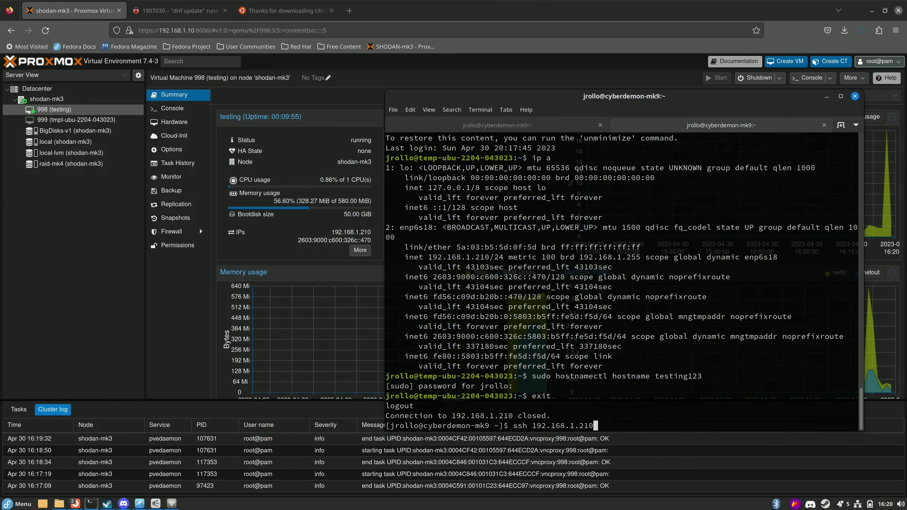
key("Return")
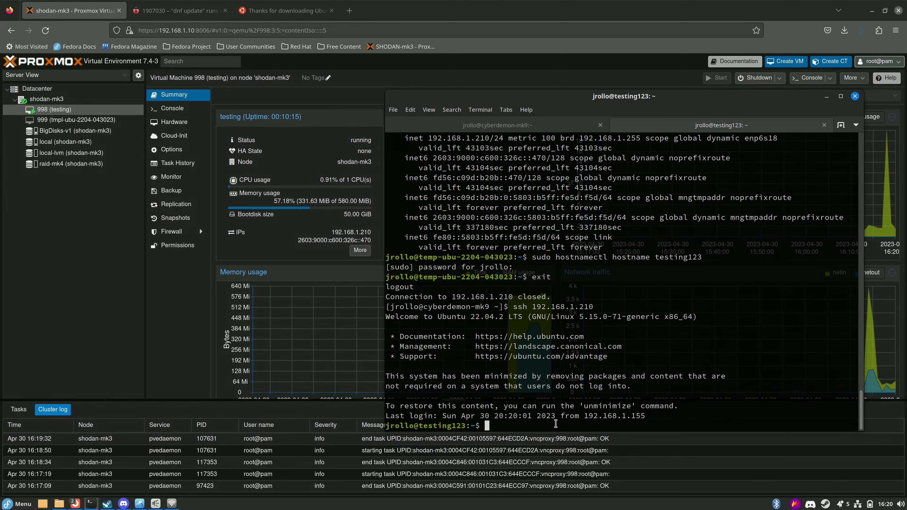
key("ctrl+Page_Up")
key("ctrl+Page_Down")
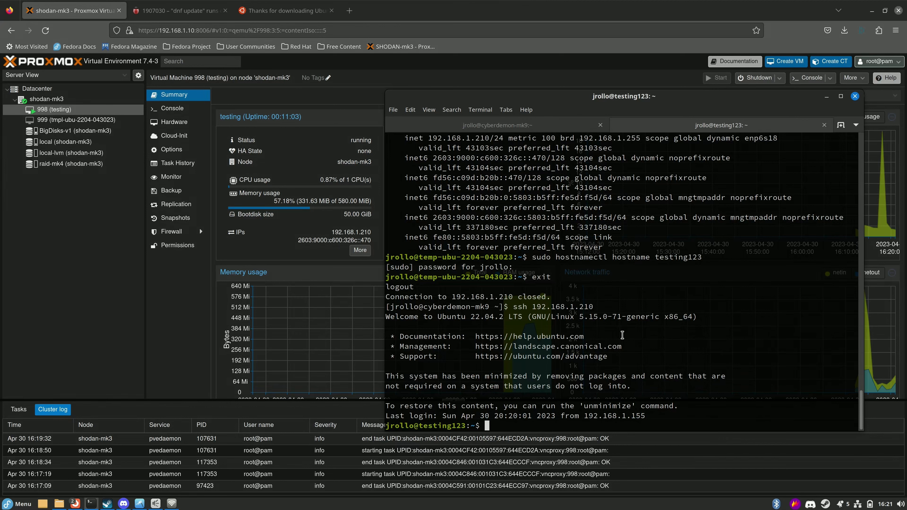
left_click_drag(609, 102, 460, 85)
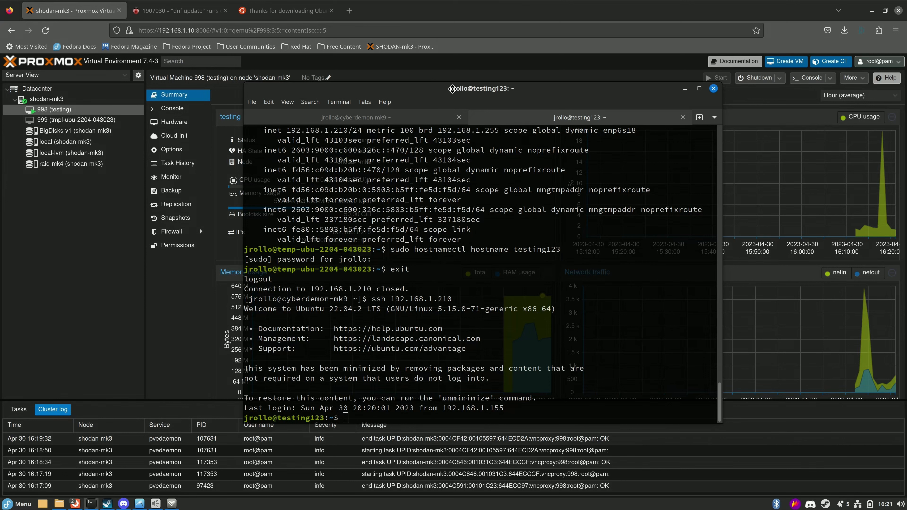
left_click_drag(452, 89, 441, 94)
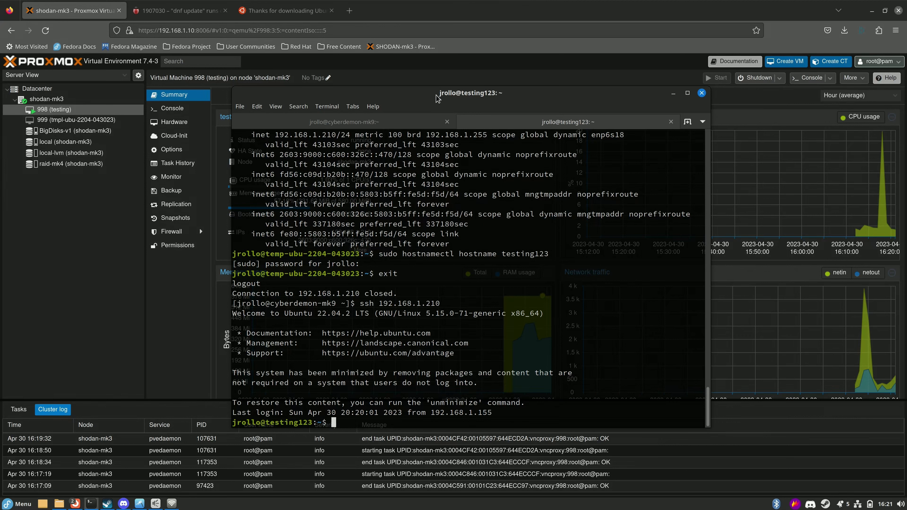
mouse_move(437, 98)
left_mouse_down()
mouse_move(639, 96)
mouse_move(434, 99)
left_mouse_up()
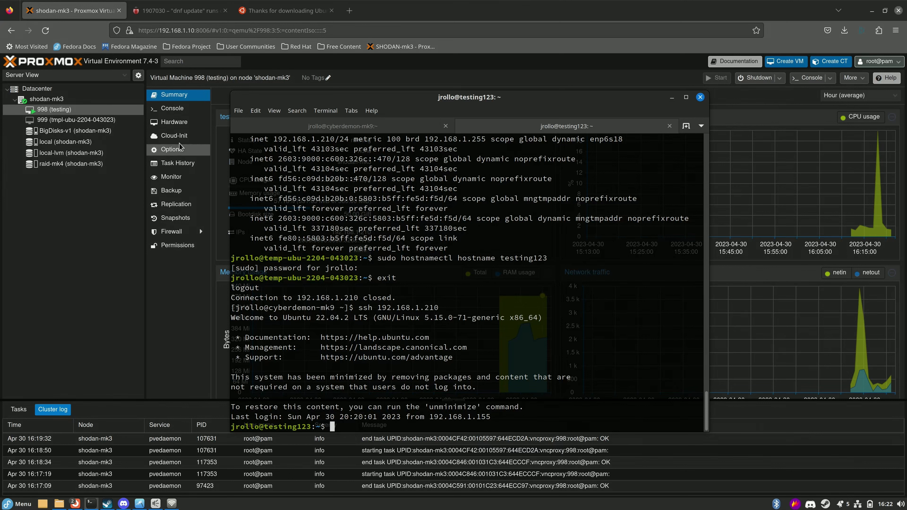
left_click_drag(470, 103, 524, 116)
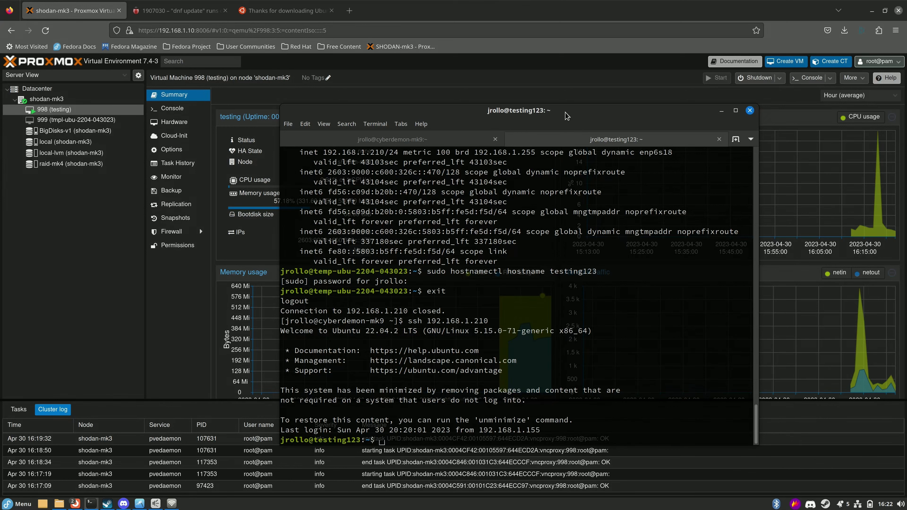
left_click_drag(566, 115, 542, 112)
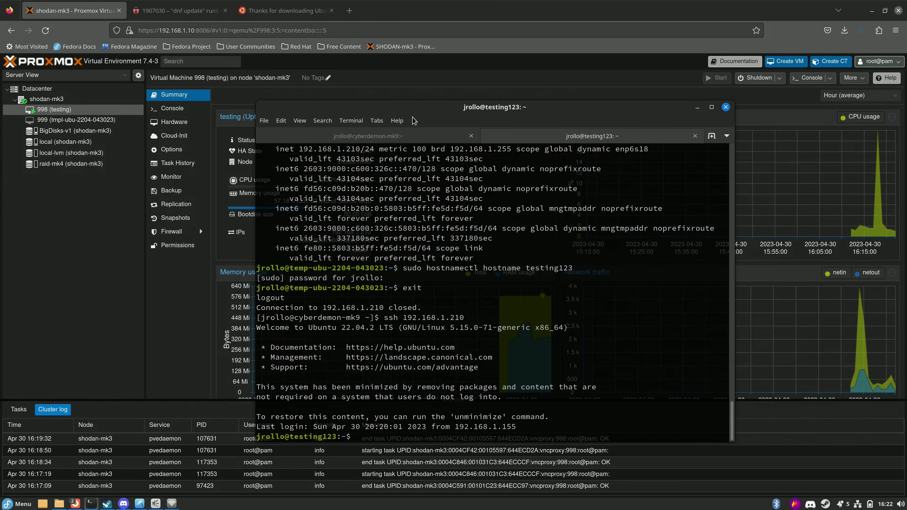
left_click_drag(510, 105, 480, 103)
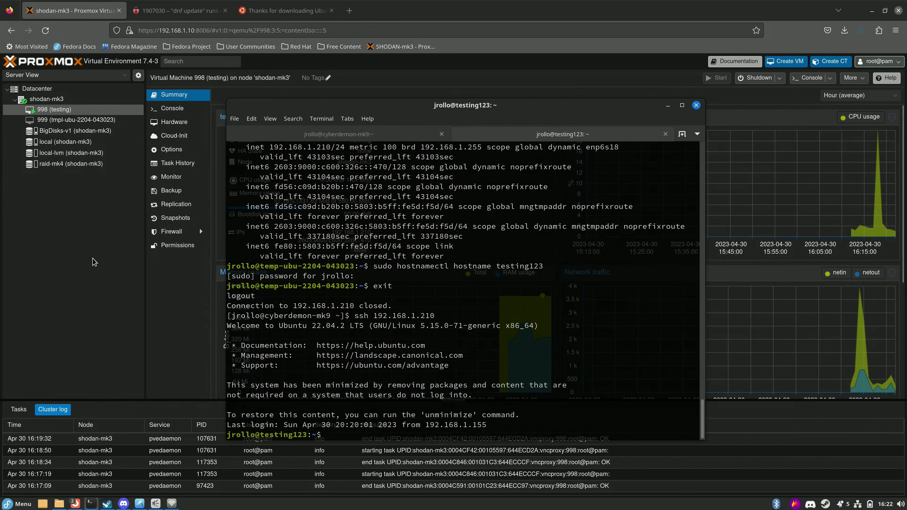